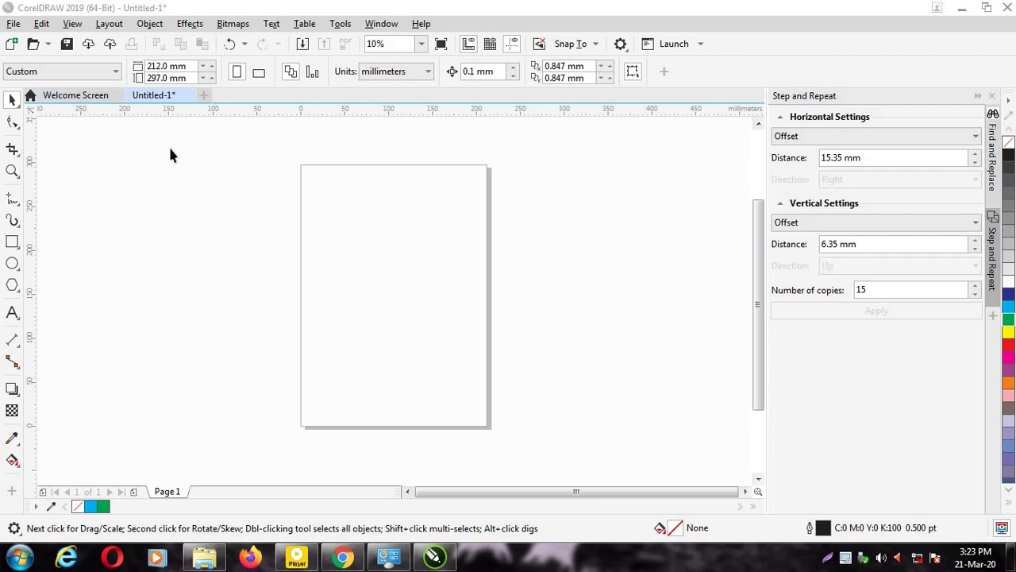
click(73, 24)
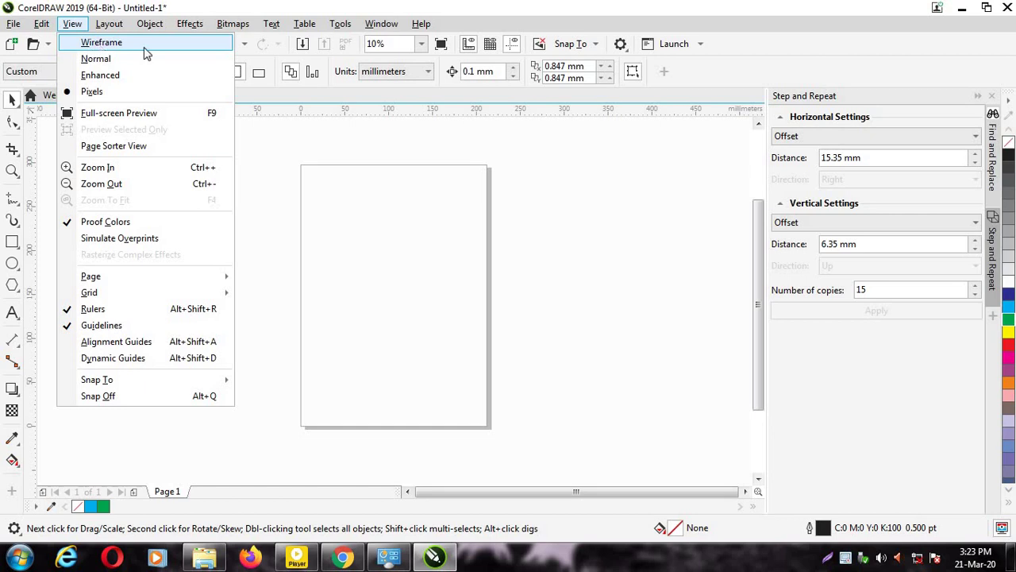
click(270, 184)
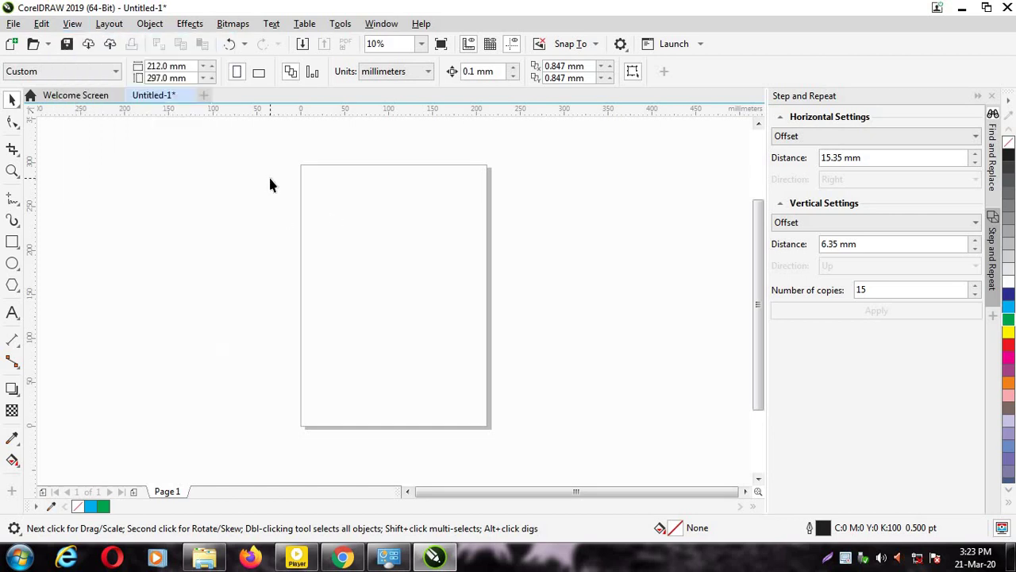
Draw a rectangle about 200 × 288 mm just inside the page edges and fill it with 10% black.
click(12, 242)
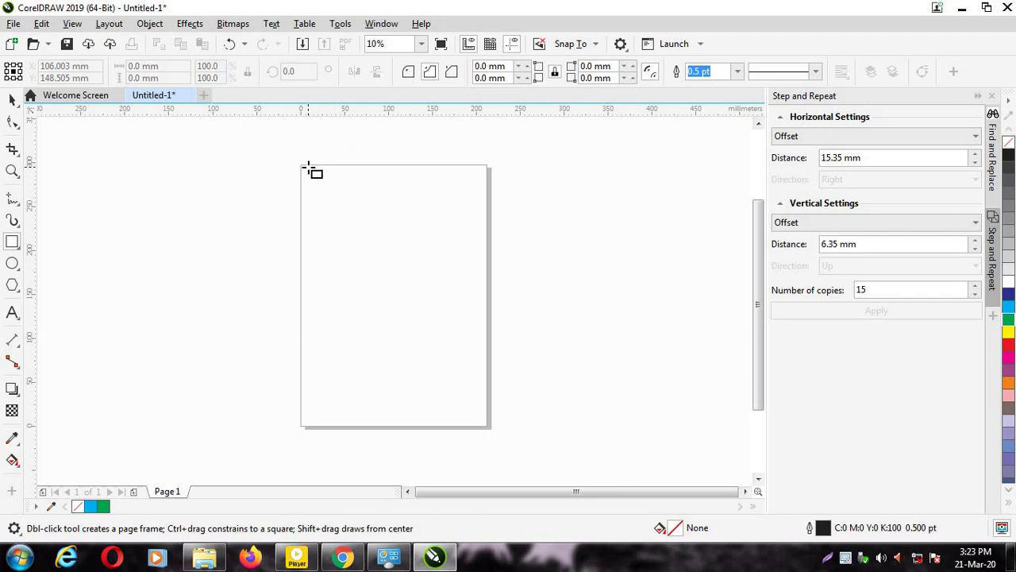
drag(307, 169, 484, 427)
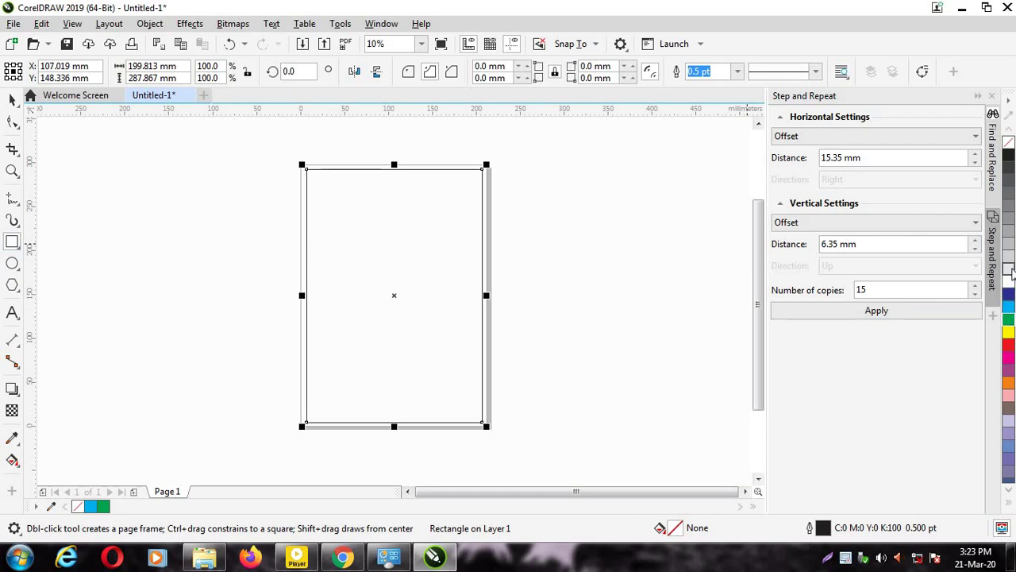
click(1008, 271)
Draw a rectangle about 185 × 52 mm near the upper edge of the grey rectangle and fill it green.
click(19, 243)
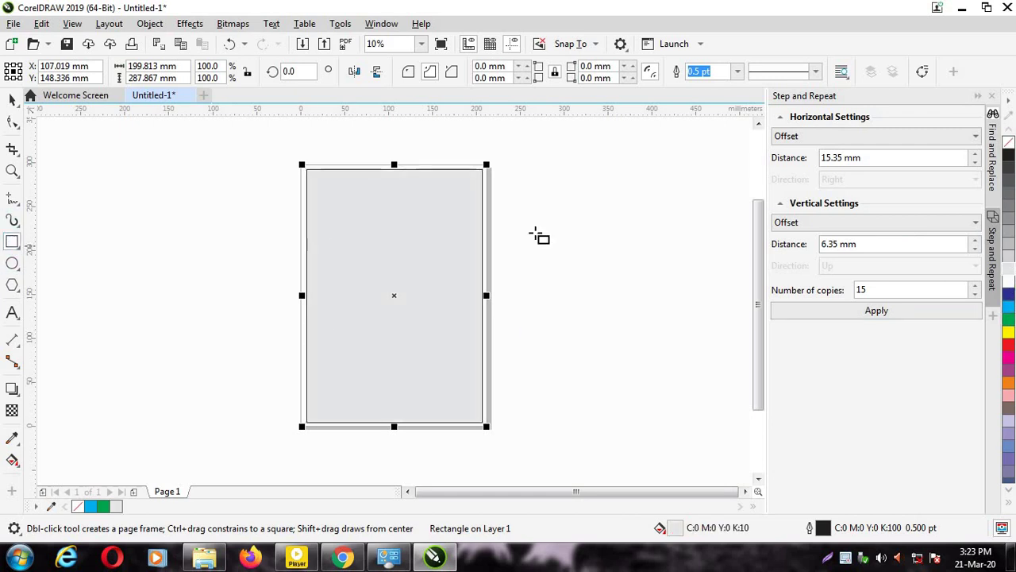
drag(313, 178, 479, 226)
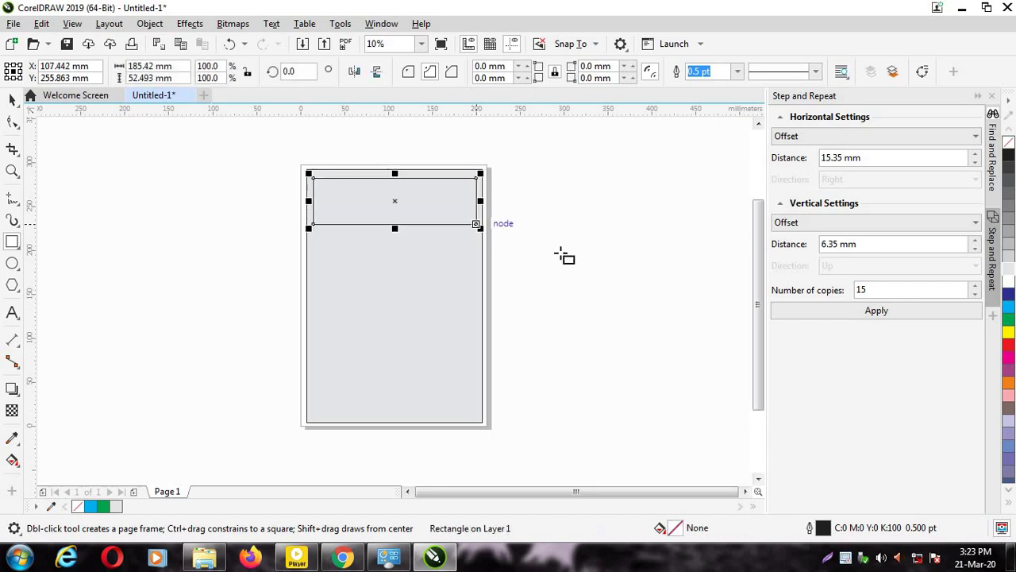
click(1008, 319)
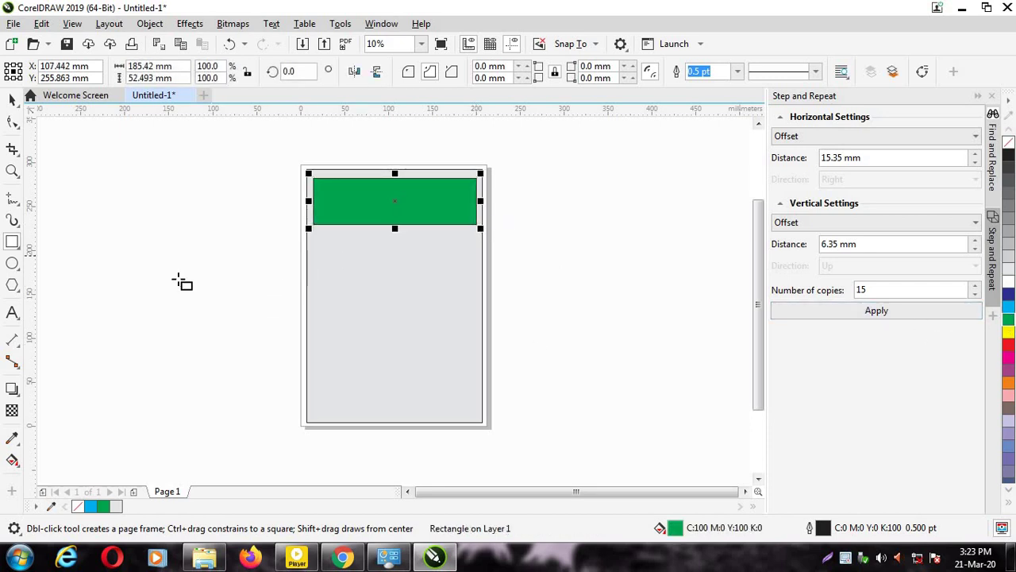
Draw an ellipse about 146 × 152 mm below the green rectangle and fill it with purple (C20 M80 Y0 K20).
click(12, 263)
drag(329, 242, 459, 377)
click(1011, 371)
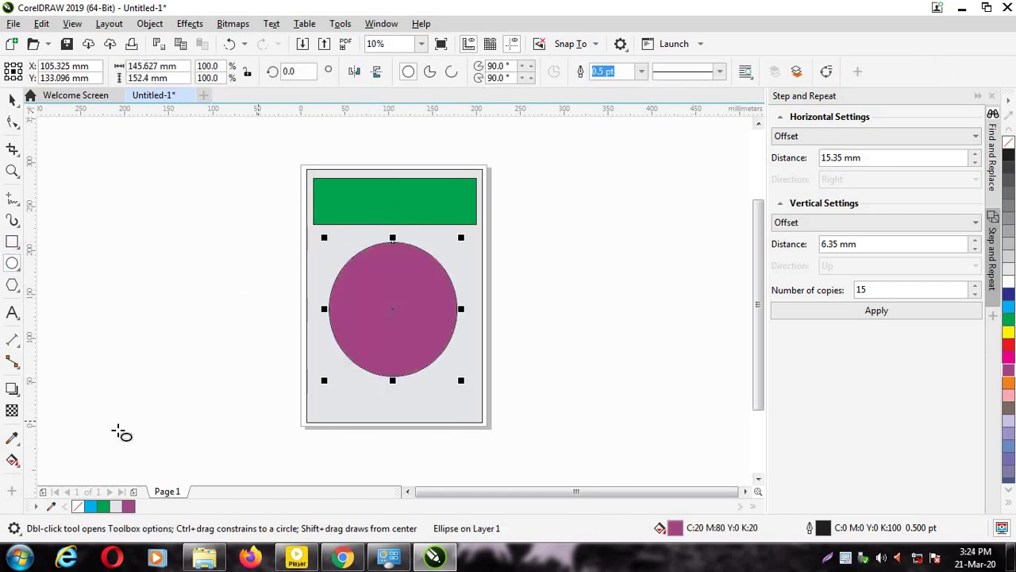
Add a drop shadow to the purple ellipse, offset about 14 mm right and 13 mm down, and deselect it.
click(12, 389)
drag(411, 337, 469, 379)
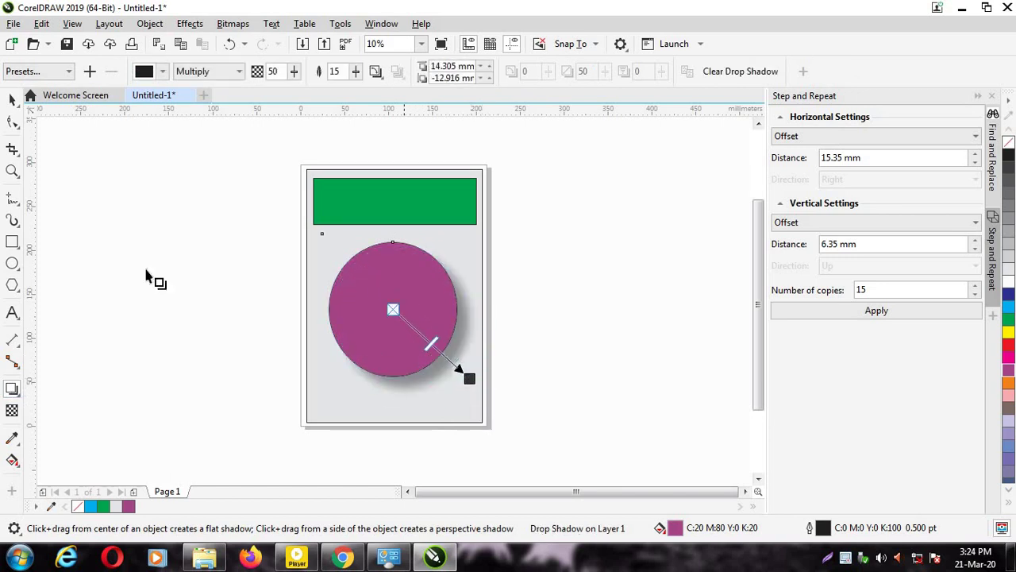
click(12, 99)
click(106, 195)
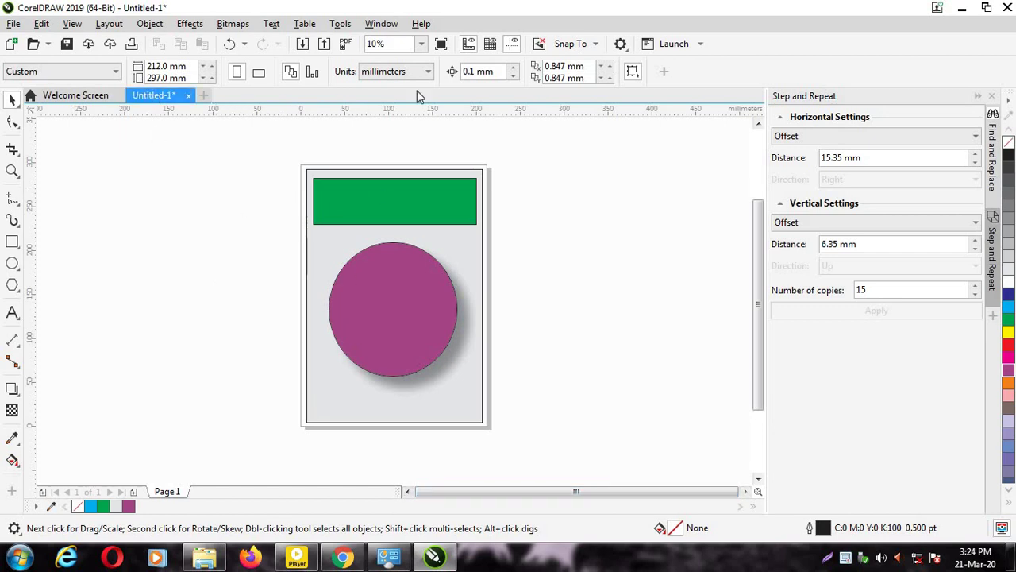
click(74, 25)
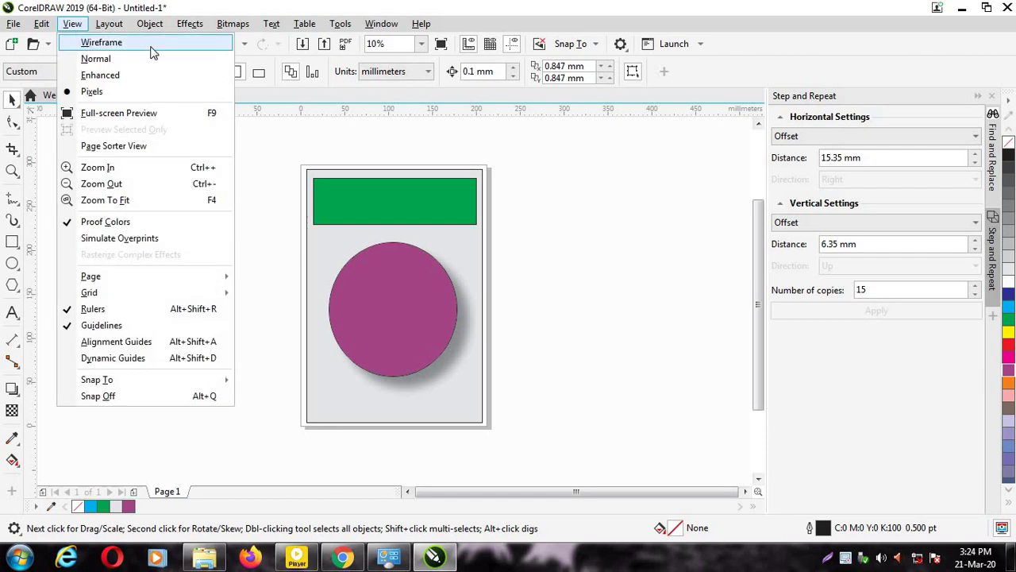
click(307, 143)
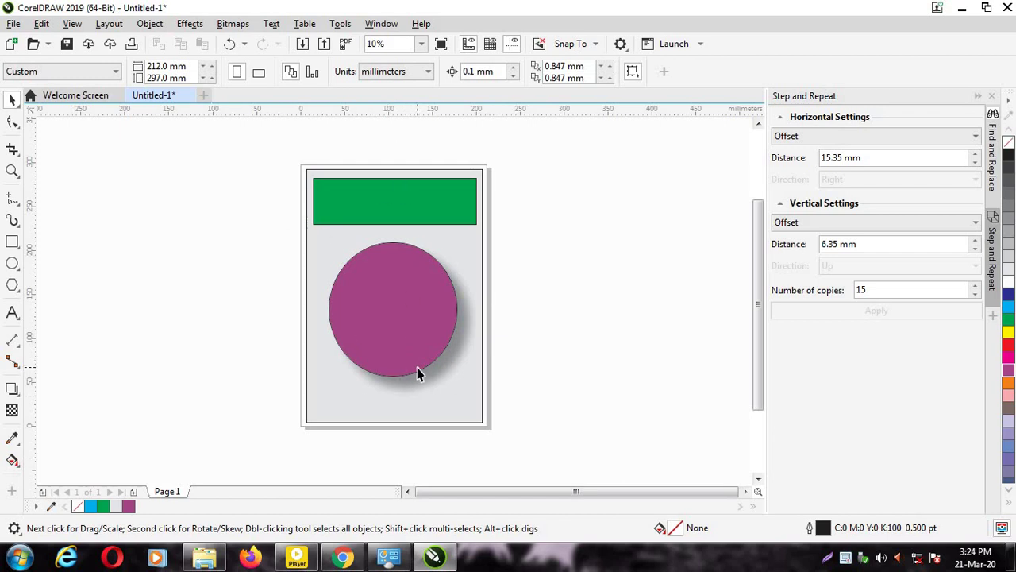
Display the drawing in Wireframe view to show only the shapes' outlines.
click(73, 23)
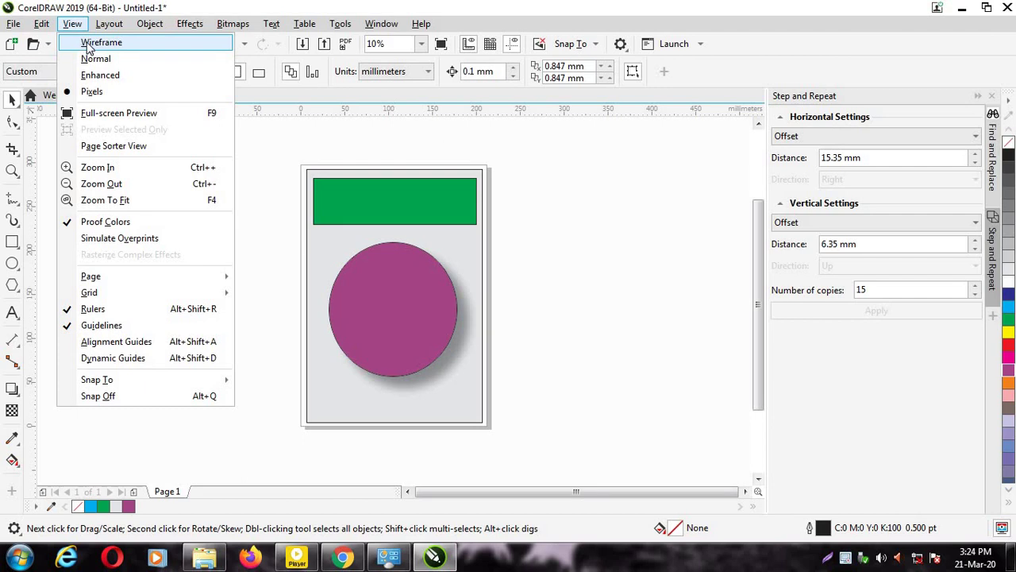
click(87, 43)
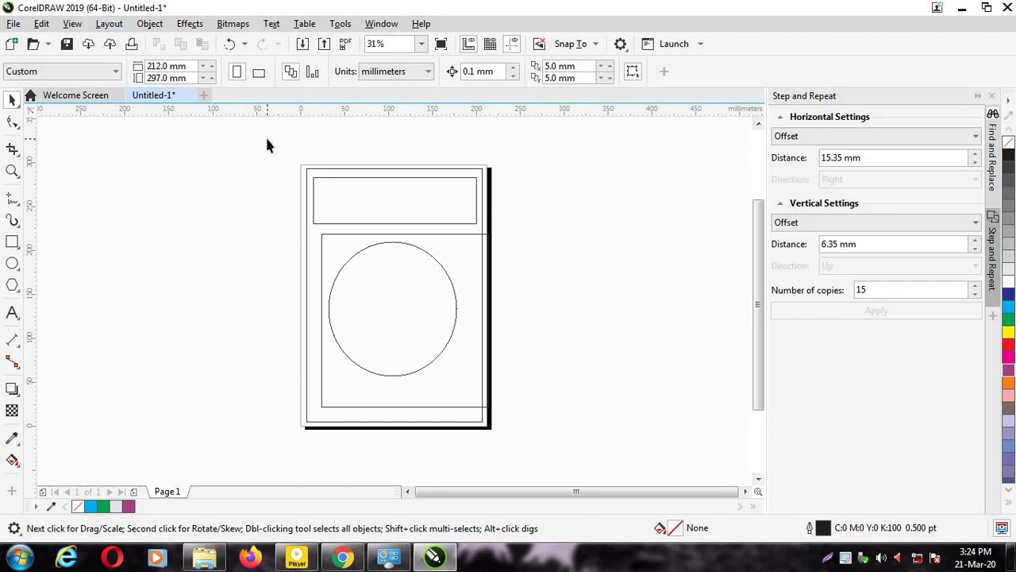
drag(267, 139, 266, 228)
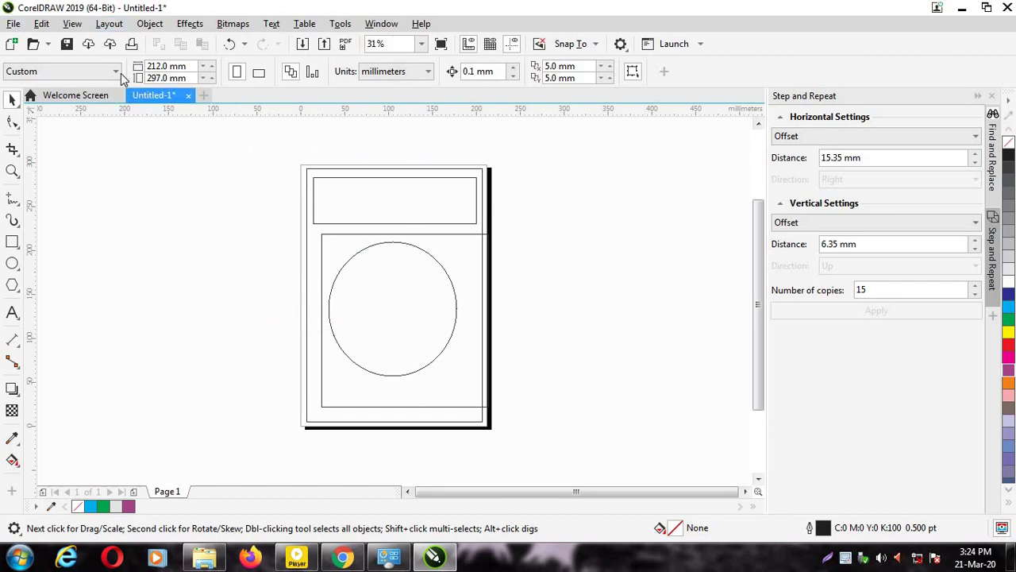
Return the drawing to Normal view to show the fills and shadow.
click(76, 25)
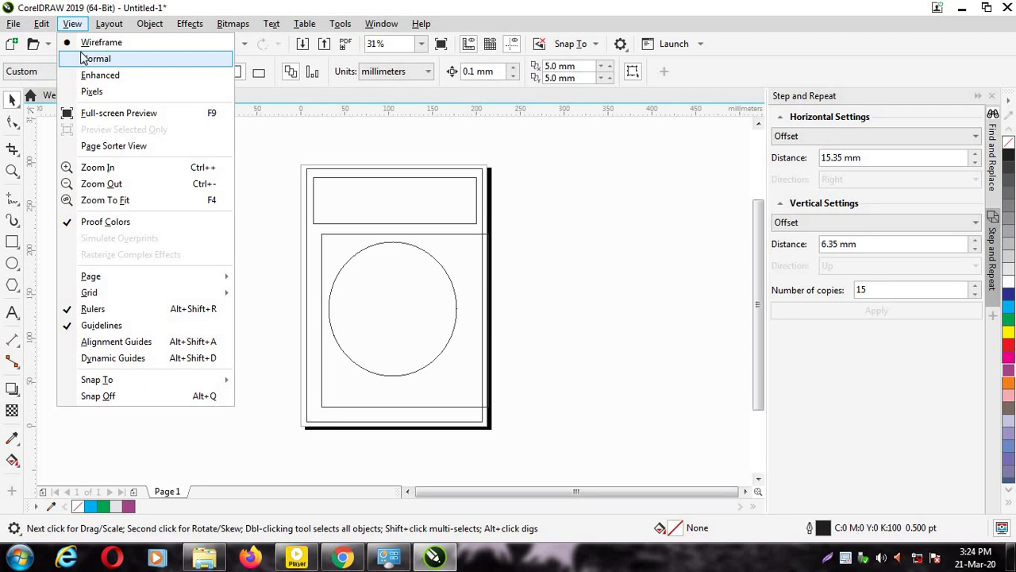
click(85, 59)
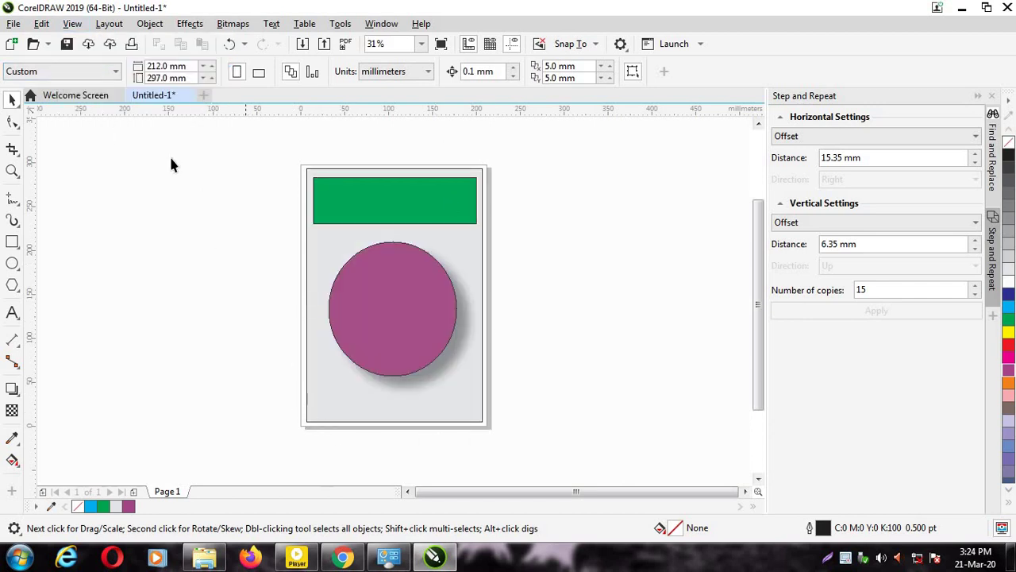
Display the drawing in Wireframe view once more, and change it to Enhanced view for comparison.
click(72, 23)
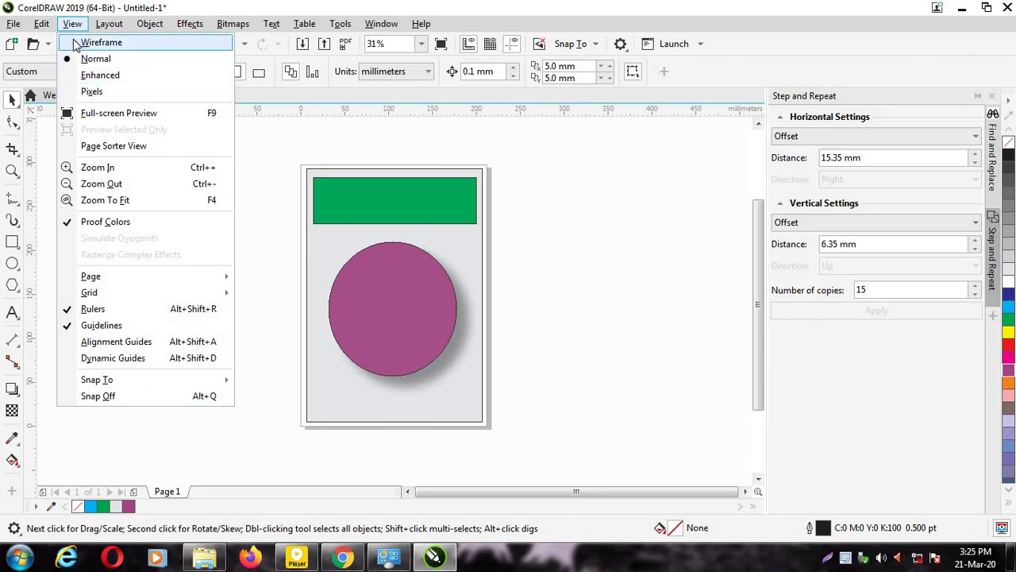
click(95, 42)
click(72, 24)
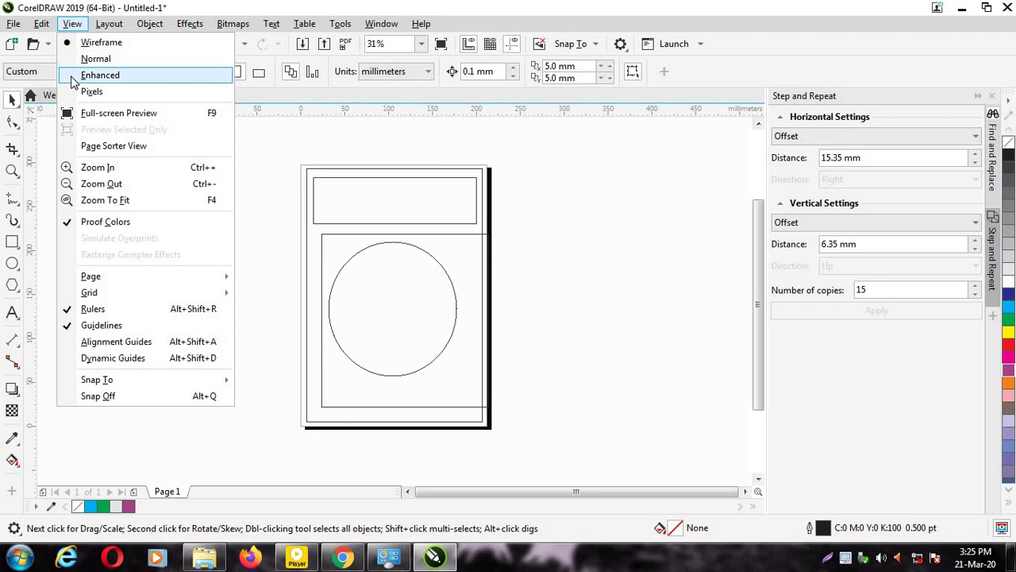
click(71, 75)
drag(352, 137, 287, 205)
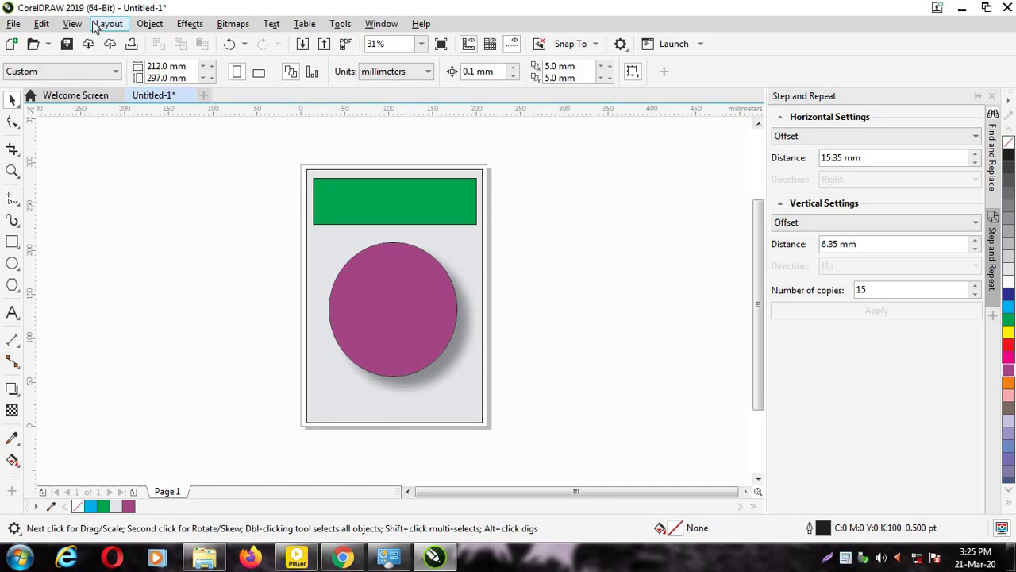
click(72, 24)
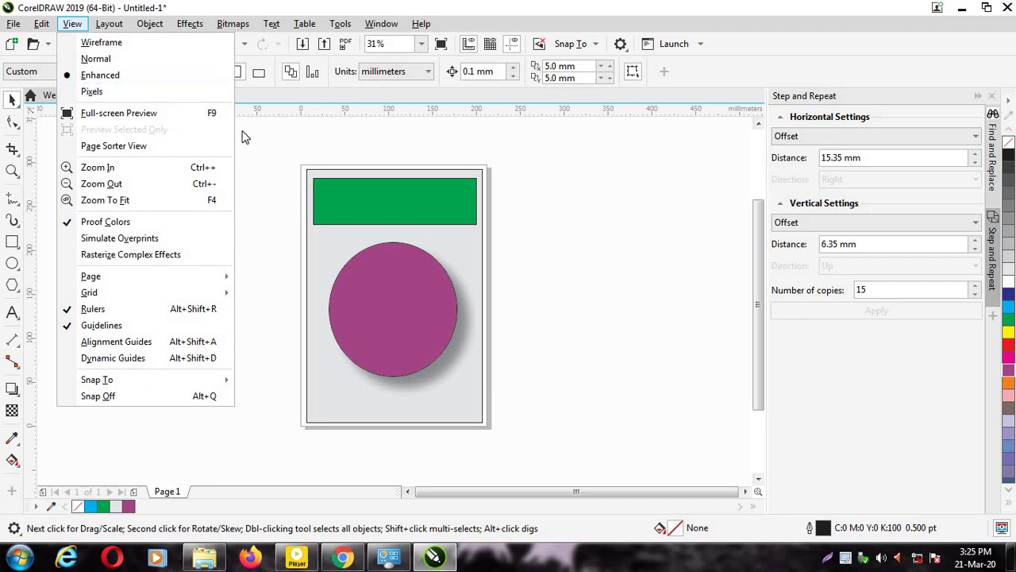
click(141, 163)
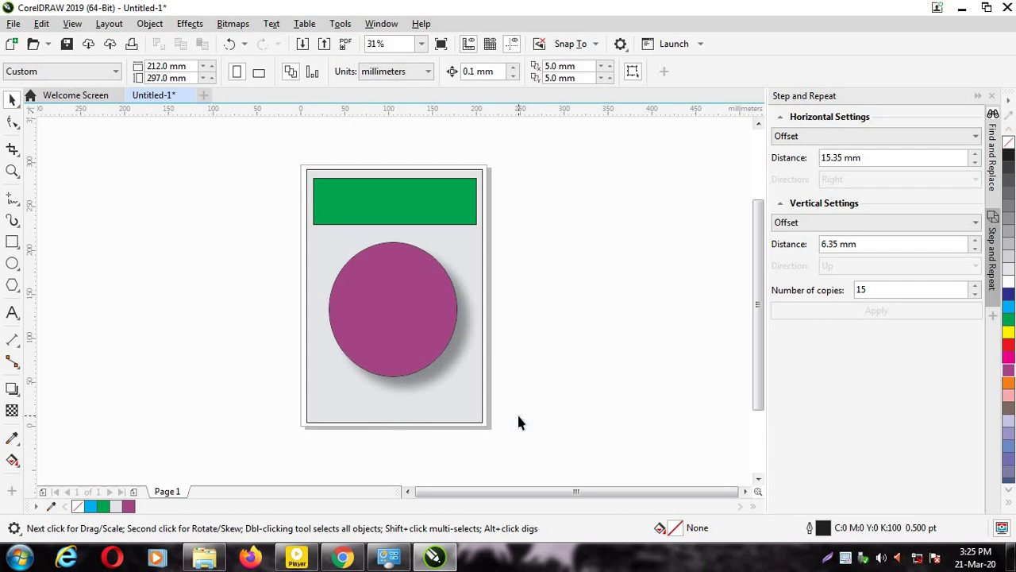
Switch the drawing's display to Pixels view.
click(71, 26)
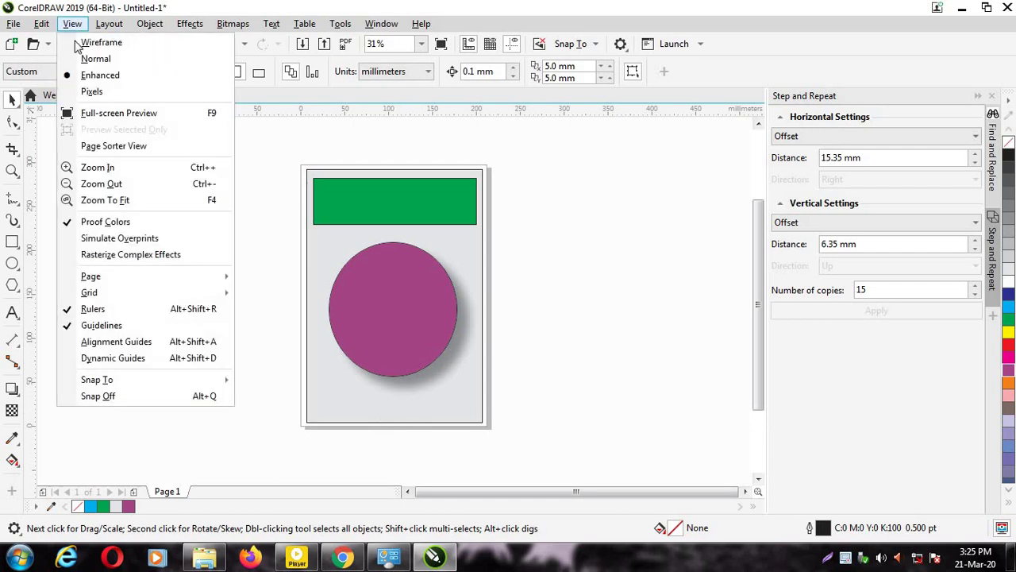
click(71, 94)
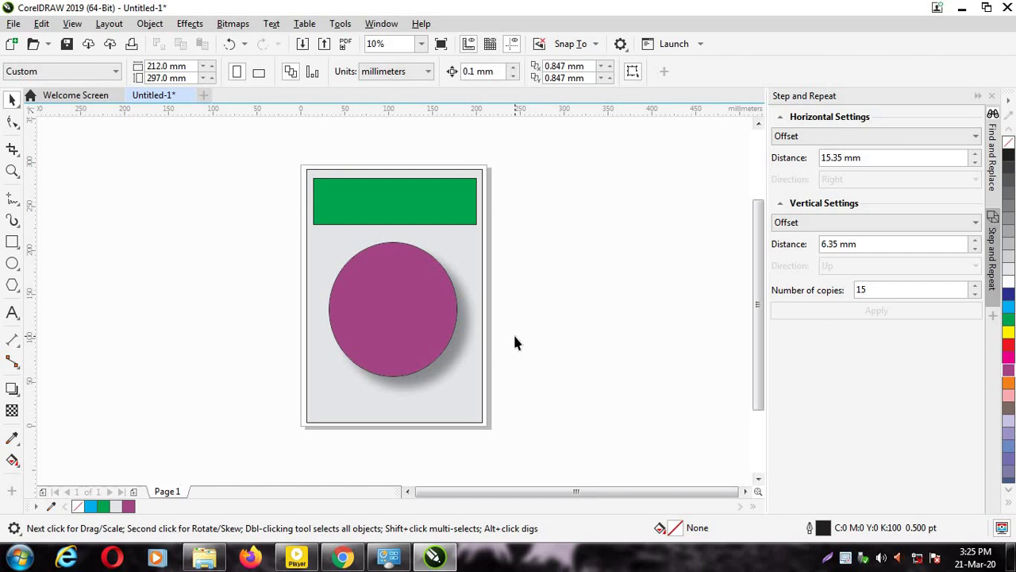
Examine the pixel grid in the ellipse's shadow at high magnification and the whole page at reduced magnification.
scroll(515, 343, up, 5)
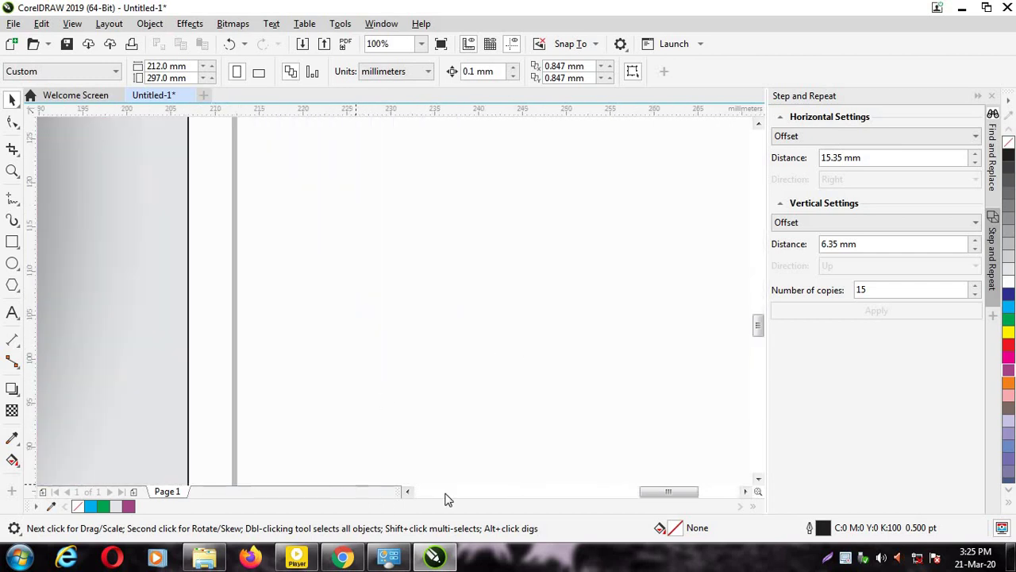
drag(642, 490, 615, 490)
scroll(602, 447, up, 5)
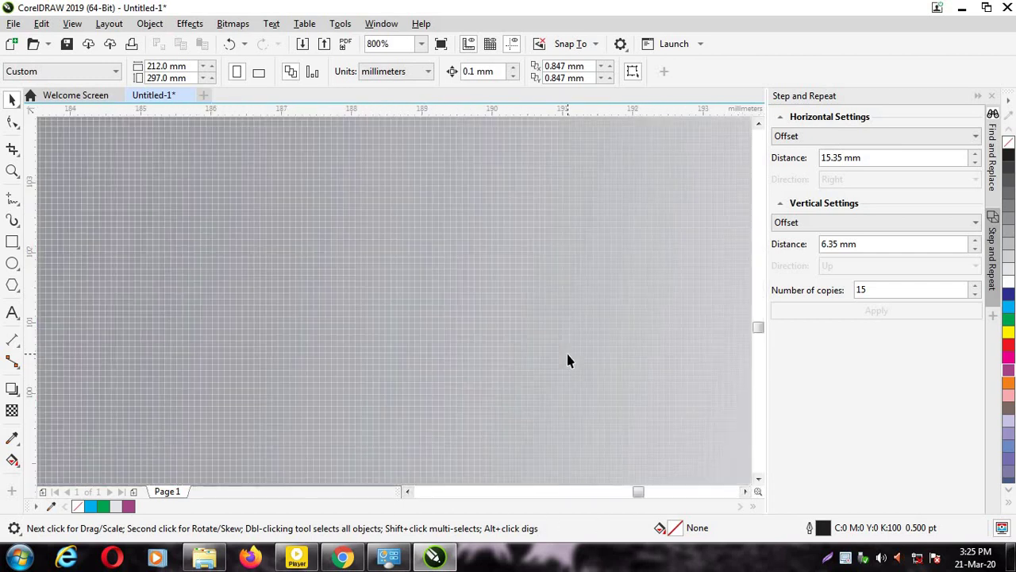
scroll(568, 361, up, 2)
scroll(568, 360, down, 6)
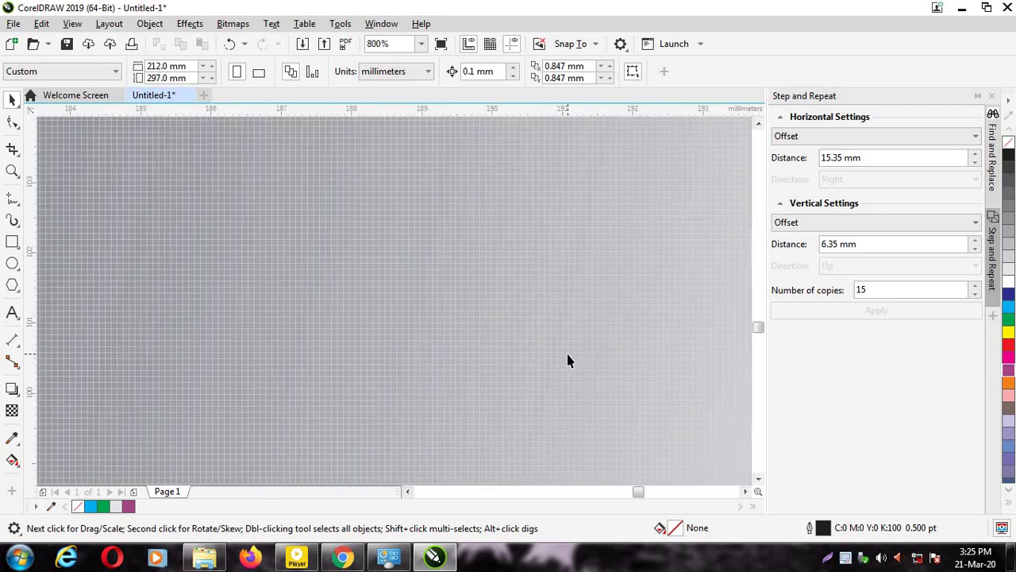
scroll(568, 360, up, 3)
scroll(568, 361, up, 3)
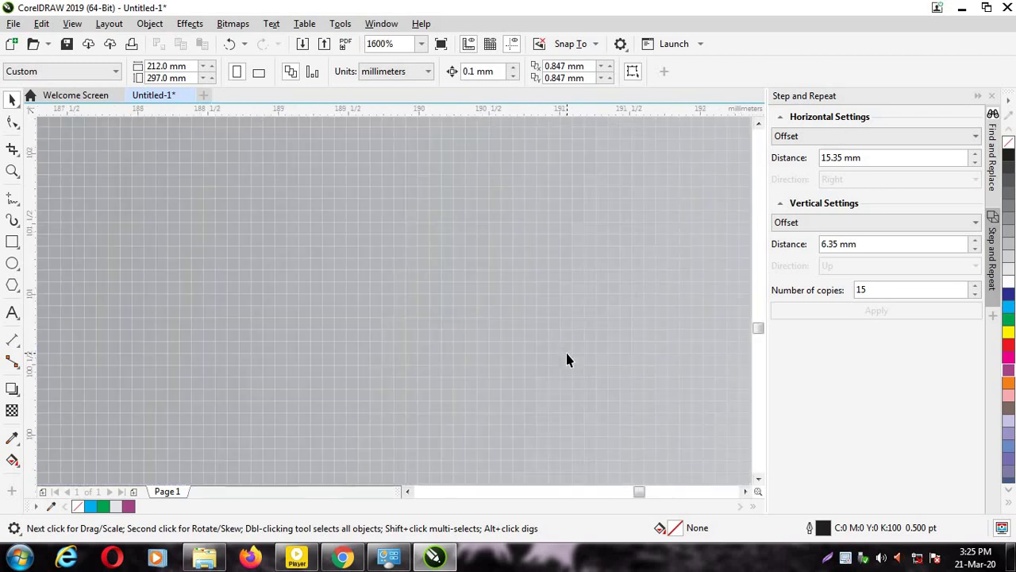
scroll(568, 360, down, 6)
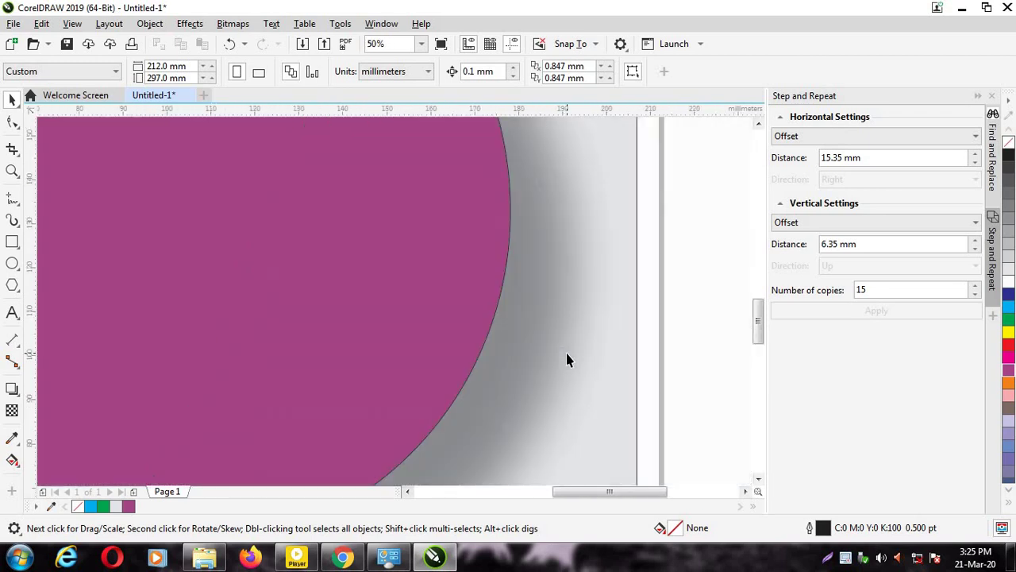
scroll(568, 360, down, 6)
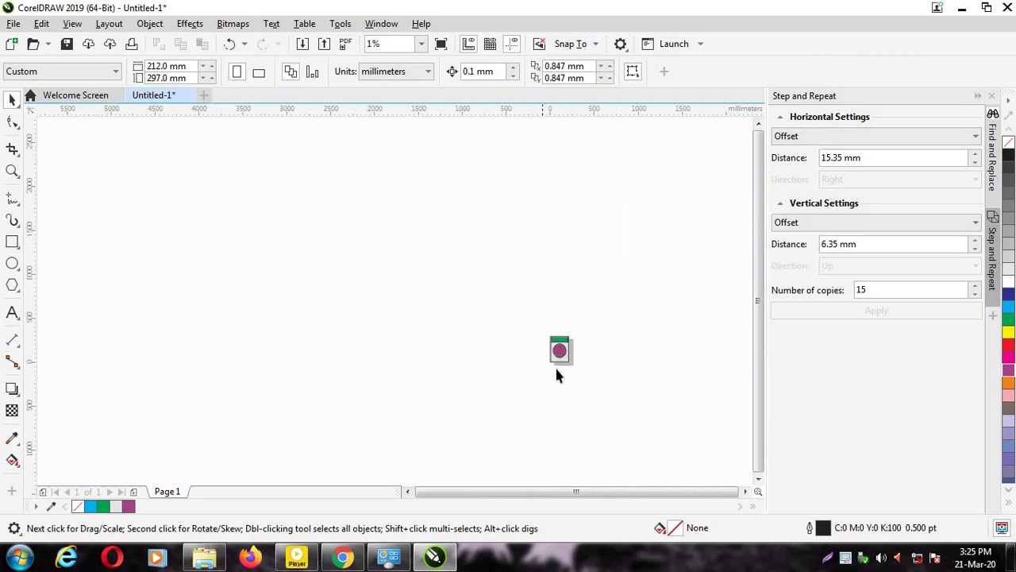
scroll(558, 374, up, 5)
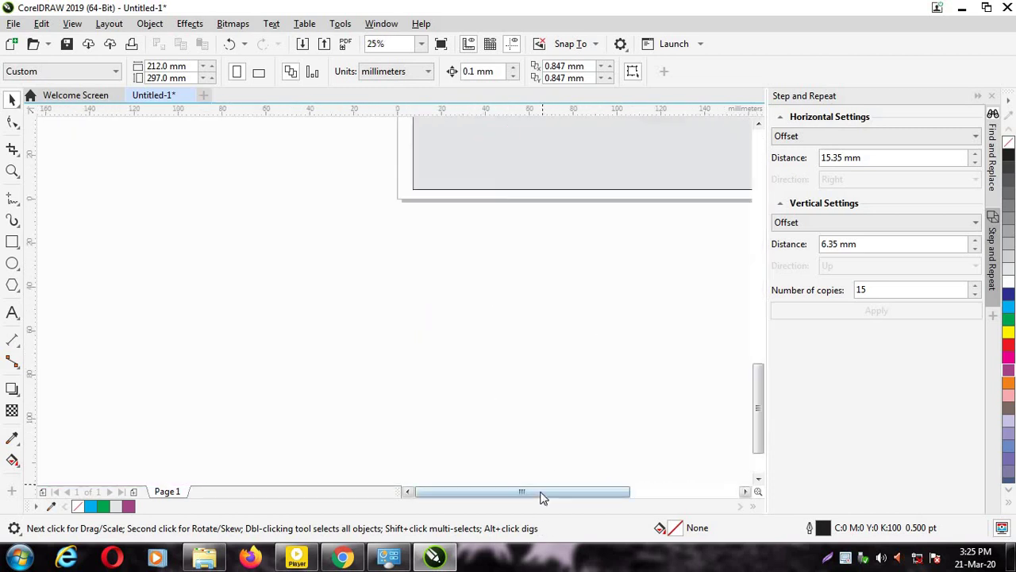
drag(545, 492, 651, 474)
drag(758, 430, 647, 364)
scroll(543, 362, down, 2)
scroll(543, 362, up, 2)
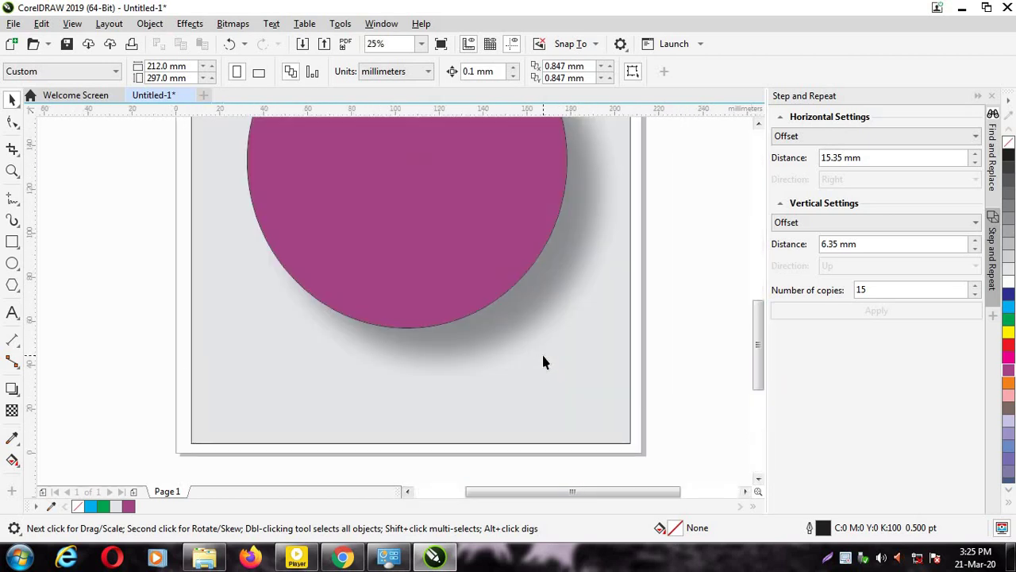
scroll(543, 361, down, 1)
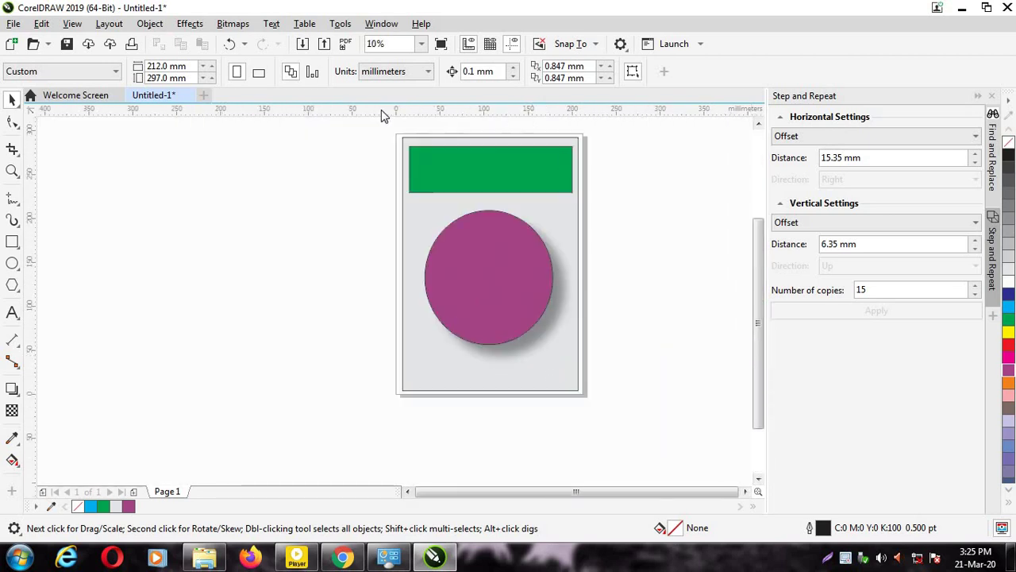
Set the display mode back to Normal view.
click(73, 24)
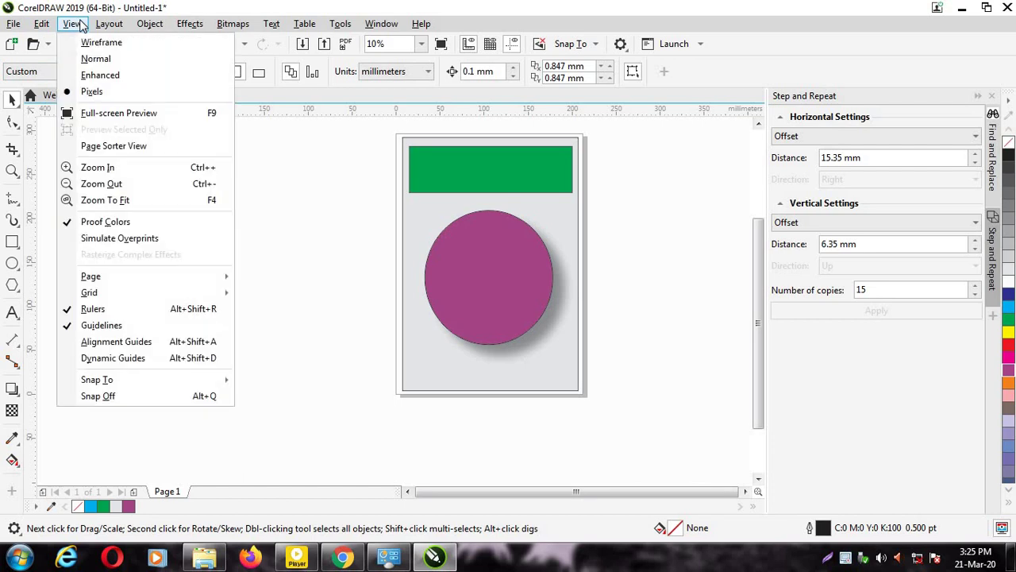
click(70, 61)
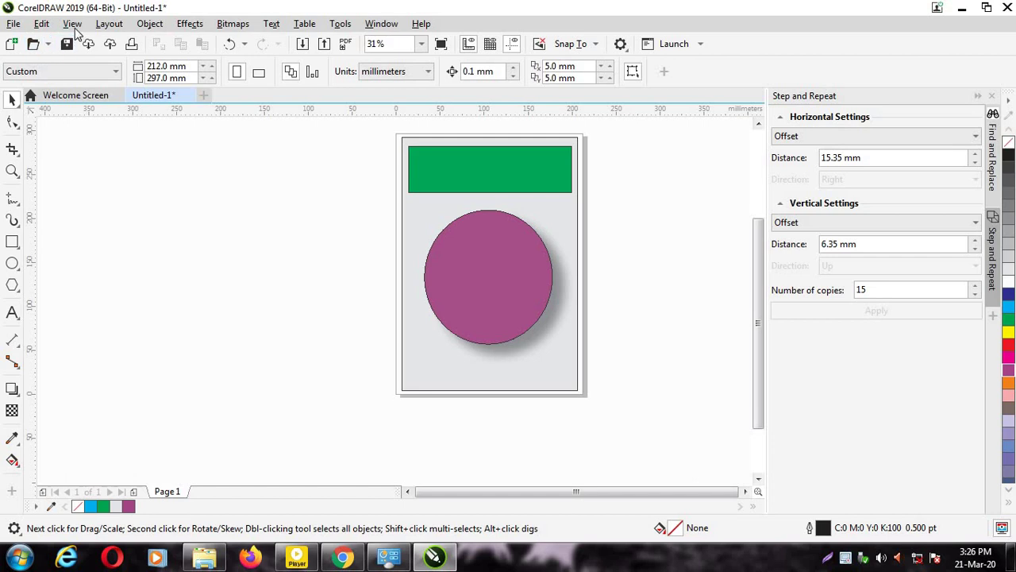
Show the page in Full-screen Preview and return to the normal workspace.
click(72, 24)
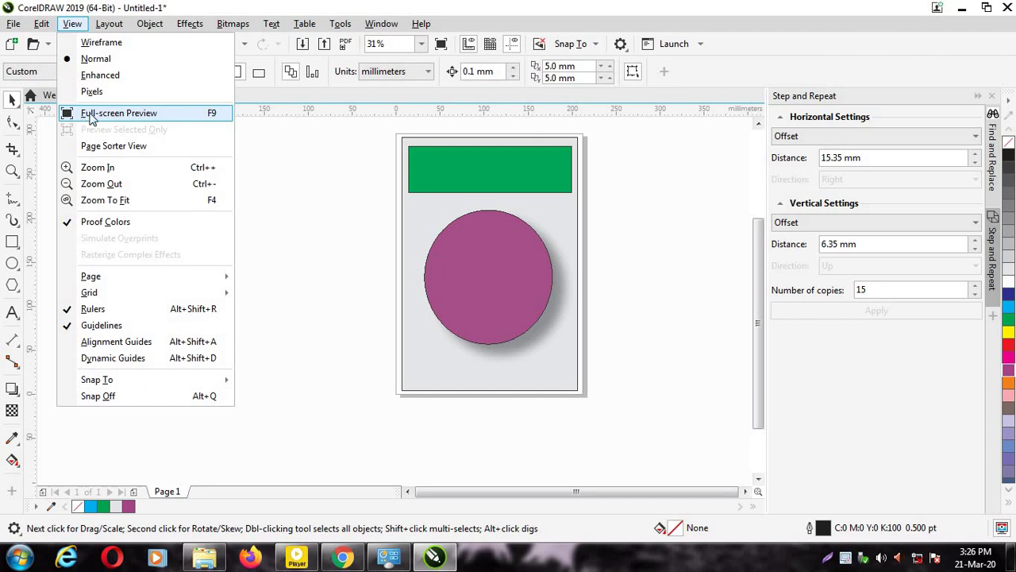
click(90, 115)
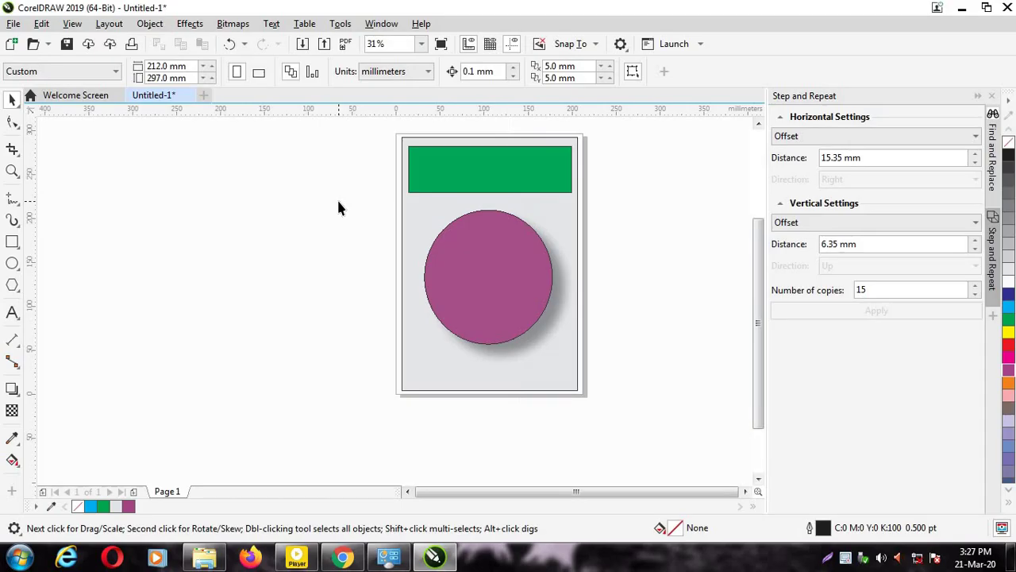
click(72, 23)
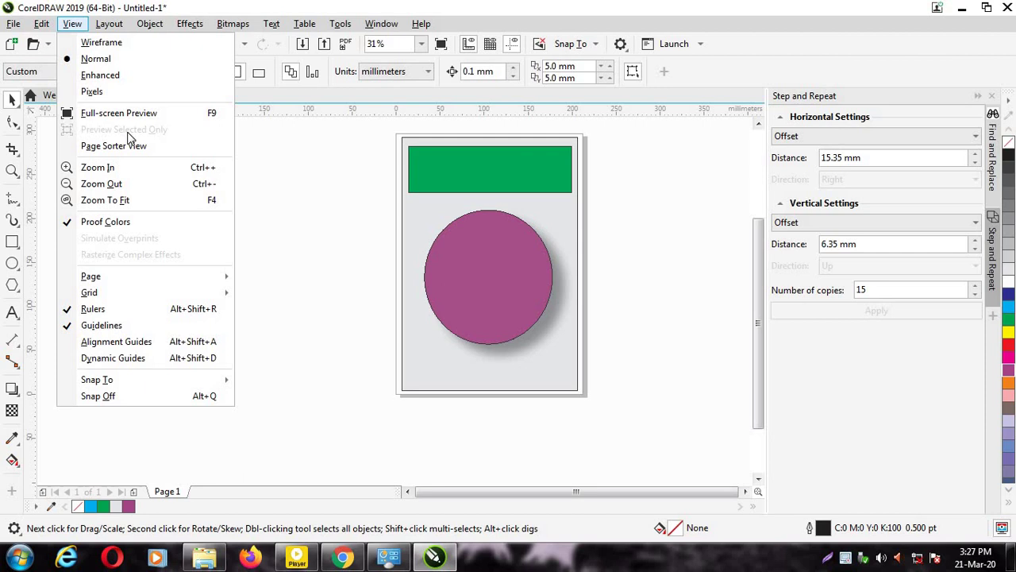
click(332, 132)
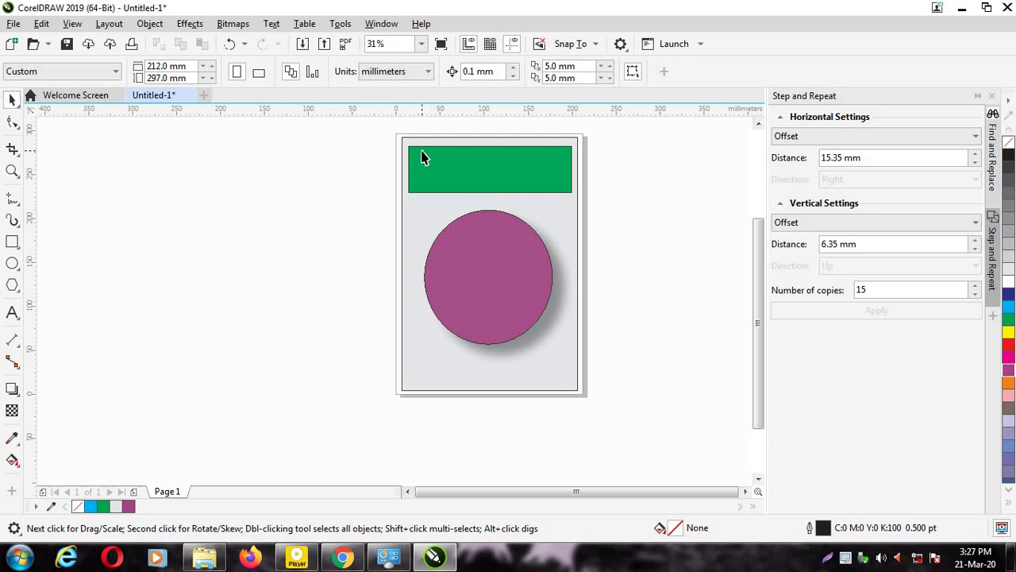
Preview only the selected green rectangle, return to the workspace and deselect it.
click(481, 186)
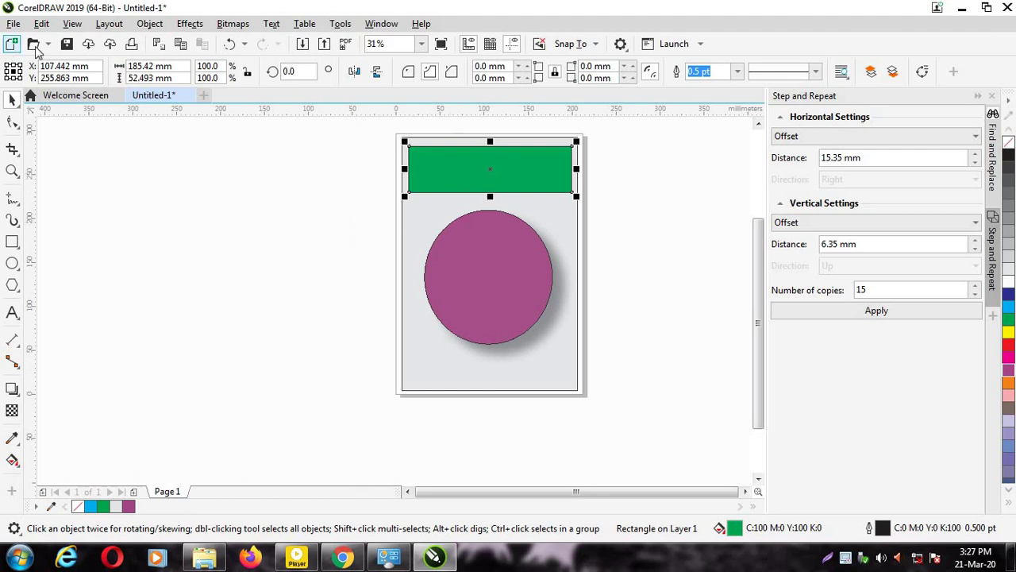
click(79, 27)
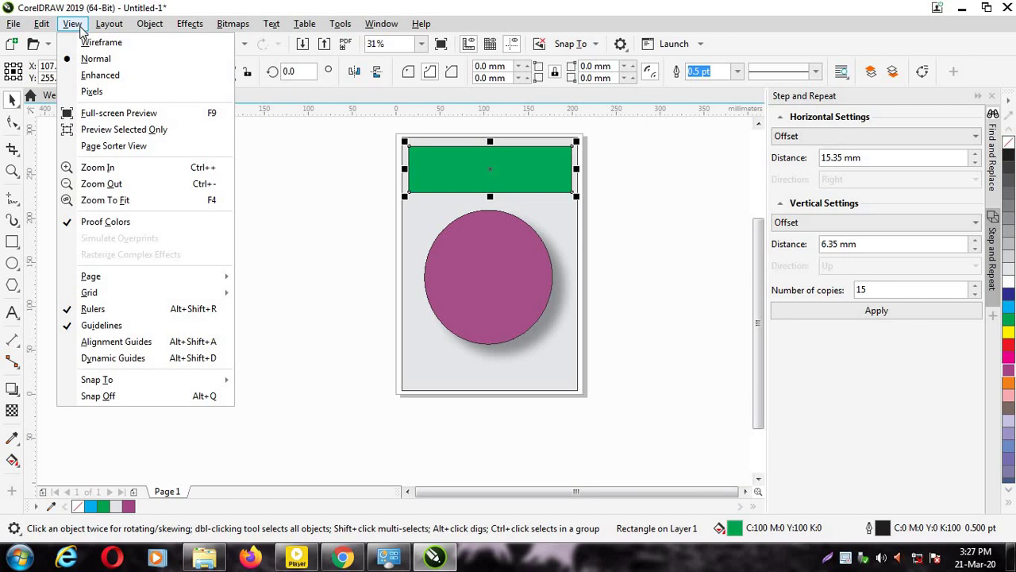
click(106, 132)
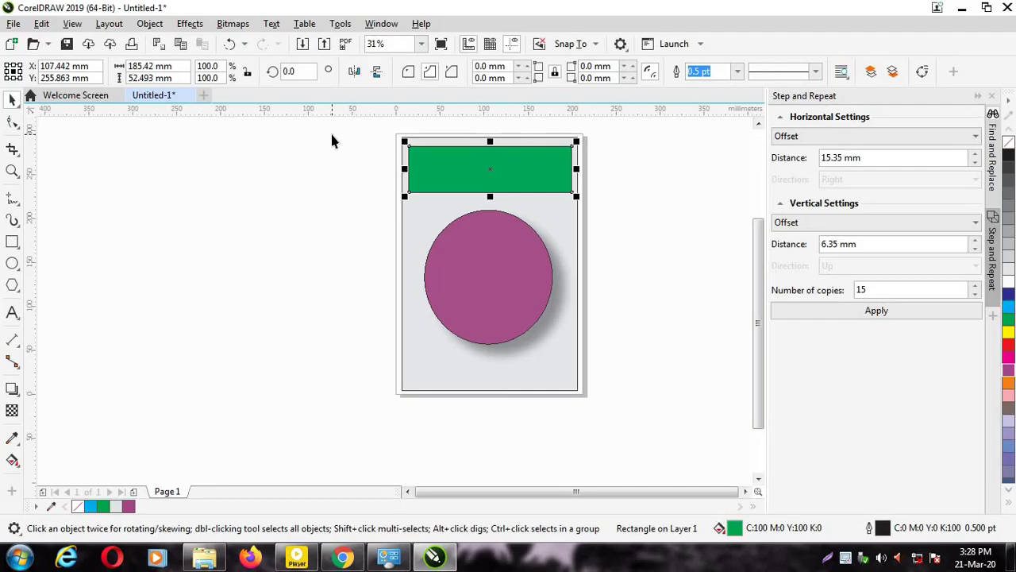
click(358, 187)
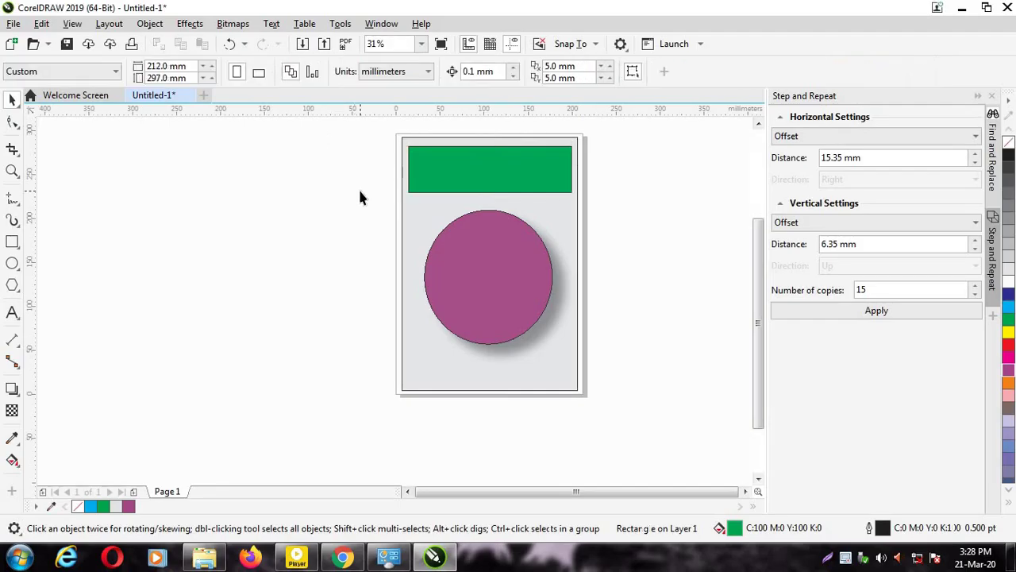
Show the single-page document in Page Sorter View and return to the drawing view.
click(70, 25)
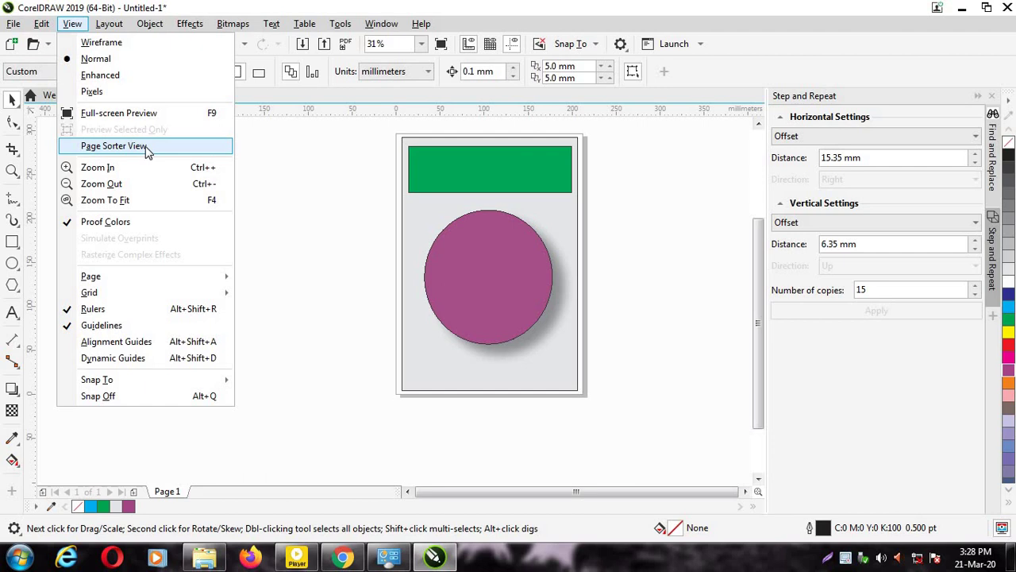
click(146, 146)
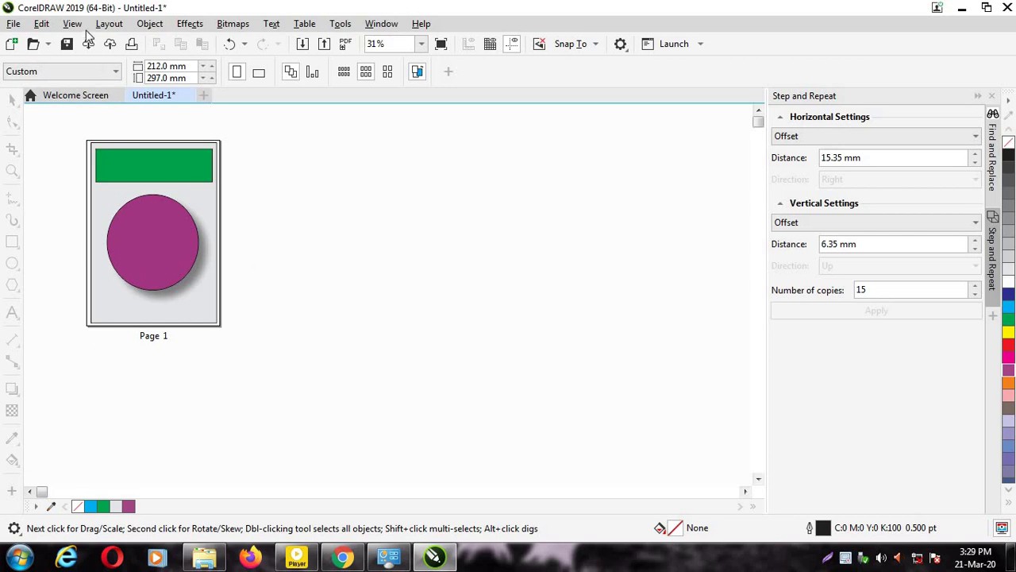
click(266, 190)
click(72, 24)
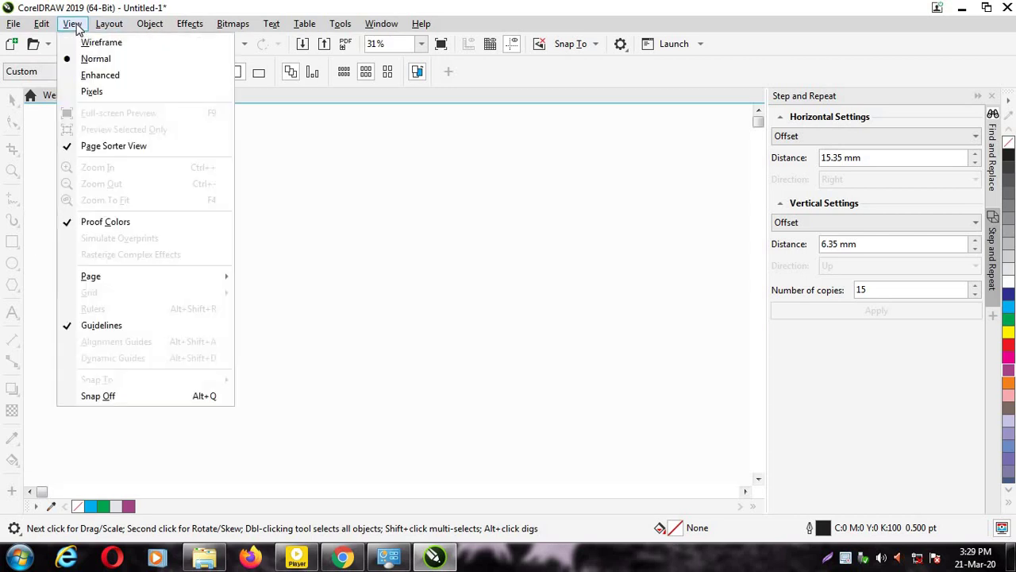
click(69, 149)
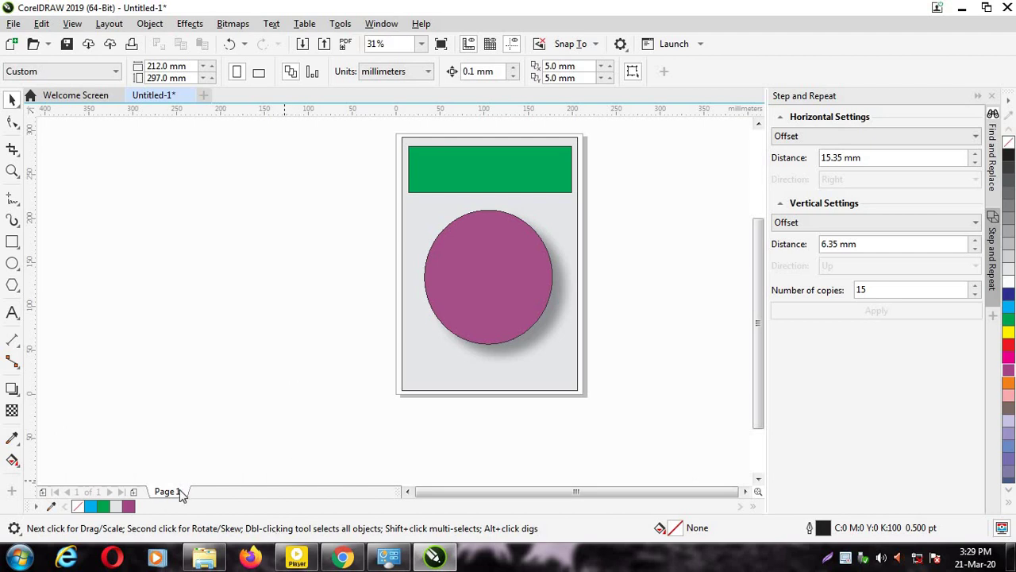
Add three blank pages after Page 1 and return to Page 1.
click(134, 493)
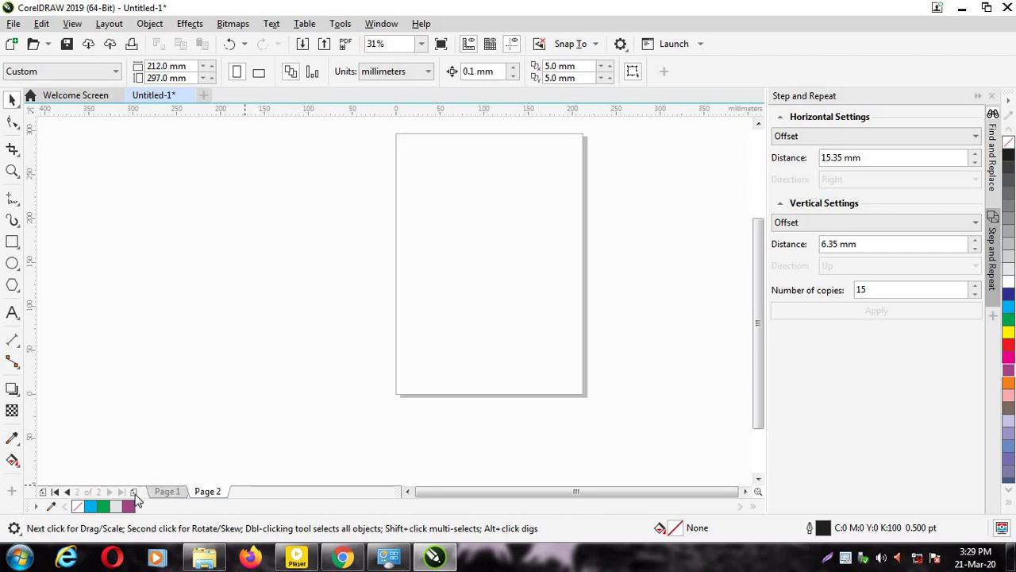
click(134, 493)
click(134, 494)
click(202, 492)
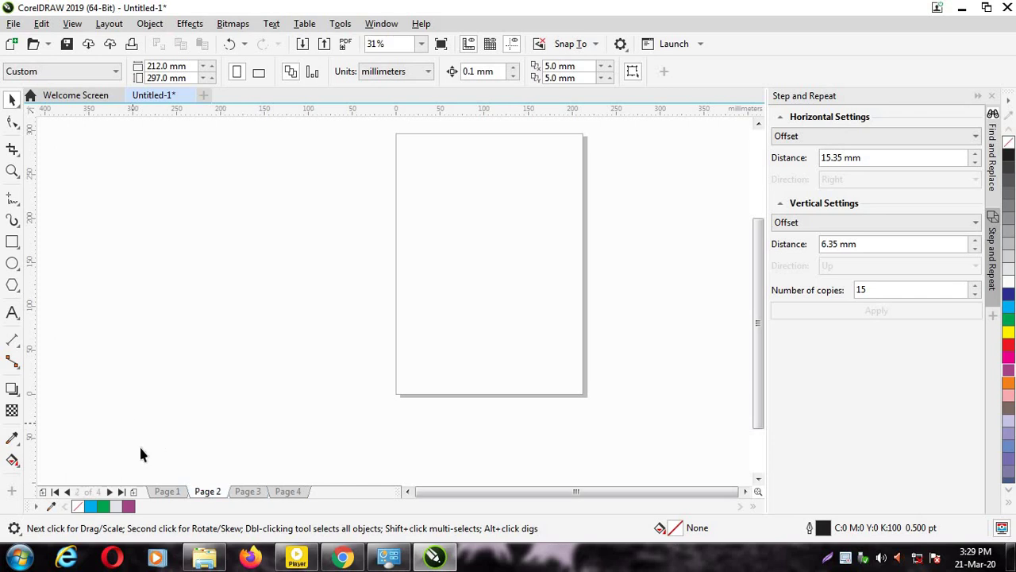
click(169, 493)
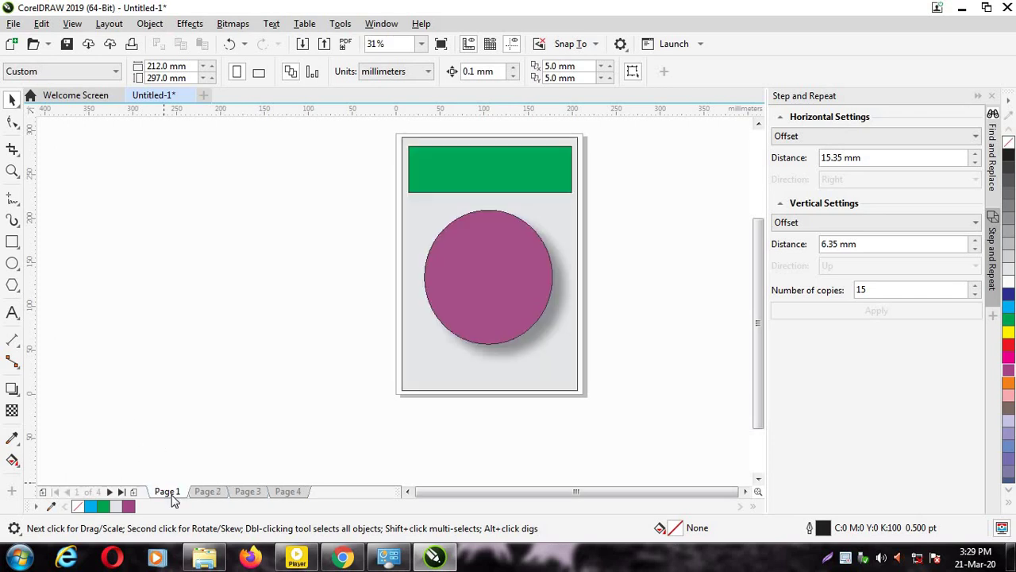
Draw a five-sided polygon about 130 by 143 mm on Page 2 and fill it with cyan.
click(216, 494)
click(12, 285)
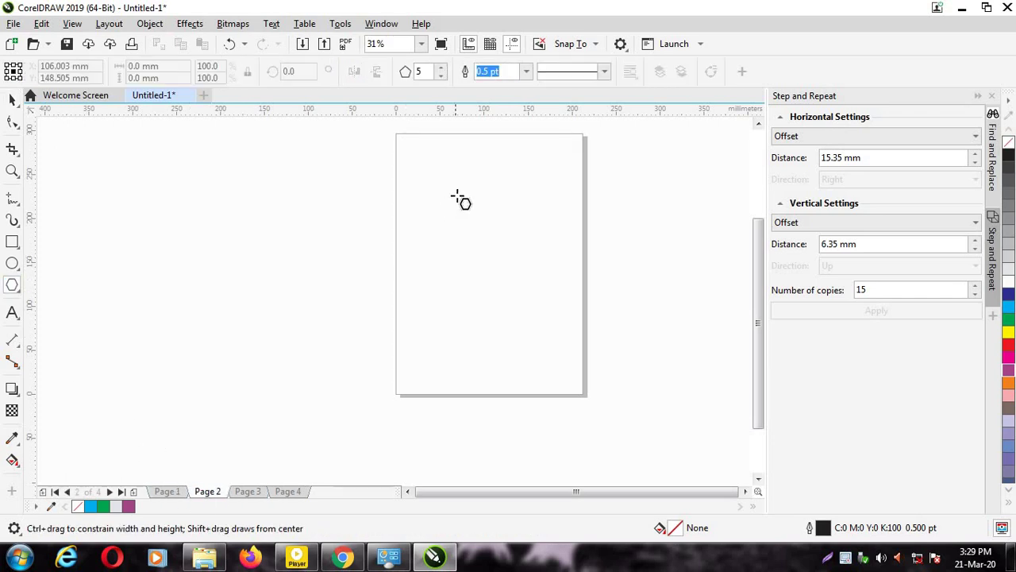
drag(452, 188, 572, 328)
click(1009, 307)
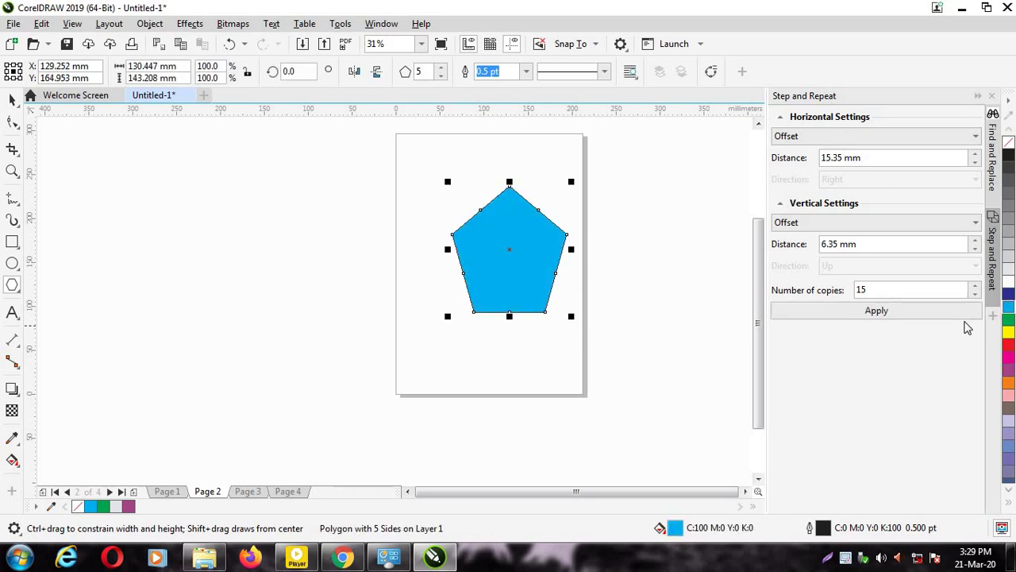
Draw an ellipse about 142 by 137 mm on Page 3 and fill it with yellow.
click(251, 492)
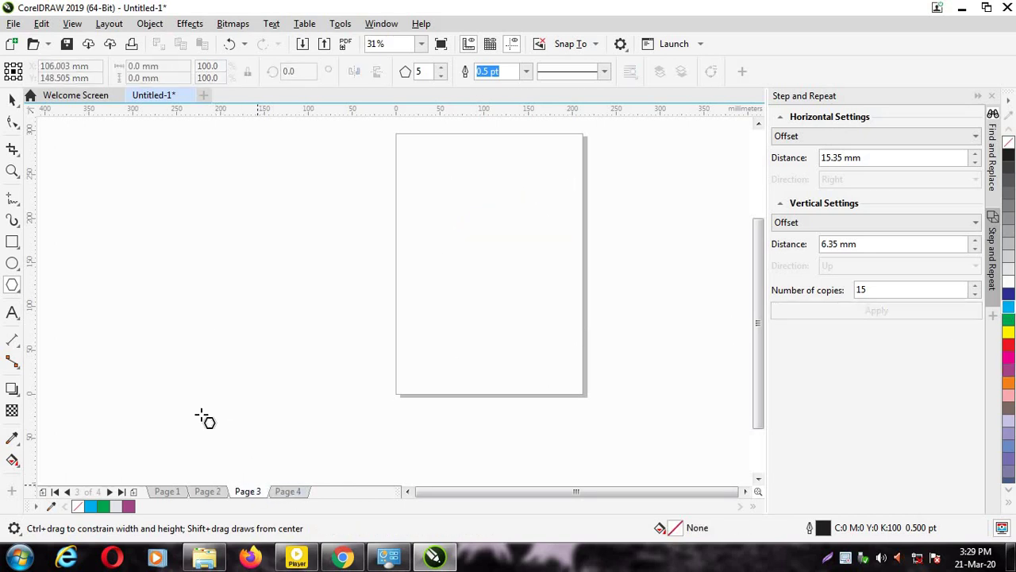
click(12, 263)
drag(420, 188, 553, 316)
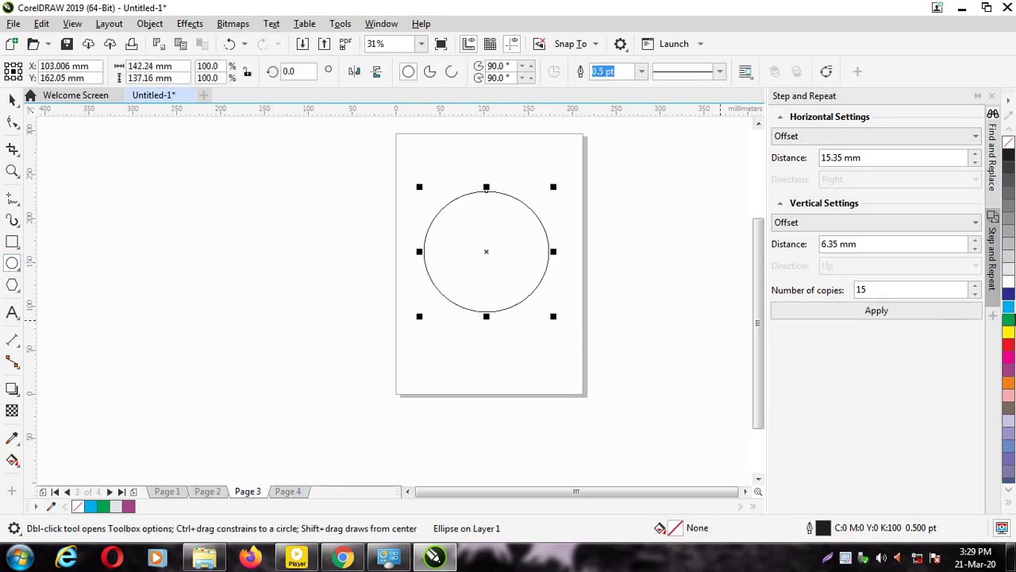
click(1009, 331)
Draw ellipses of about 53 by 67 mm and 72 by 92 mm on Page 4, filling the larger one with cyan.
click(287, 491)
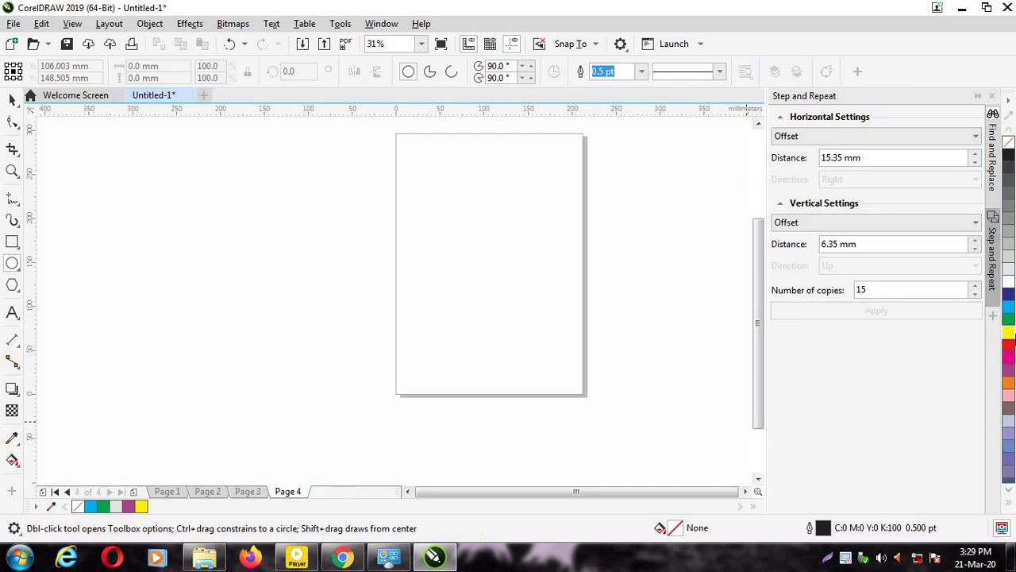
drag(433, 180, 482, 237)
drag(480, 271, 548, 360)
click(1008, 307)
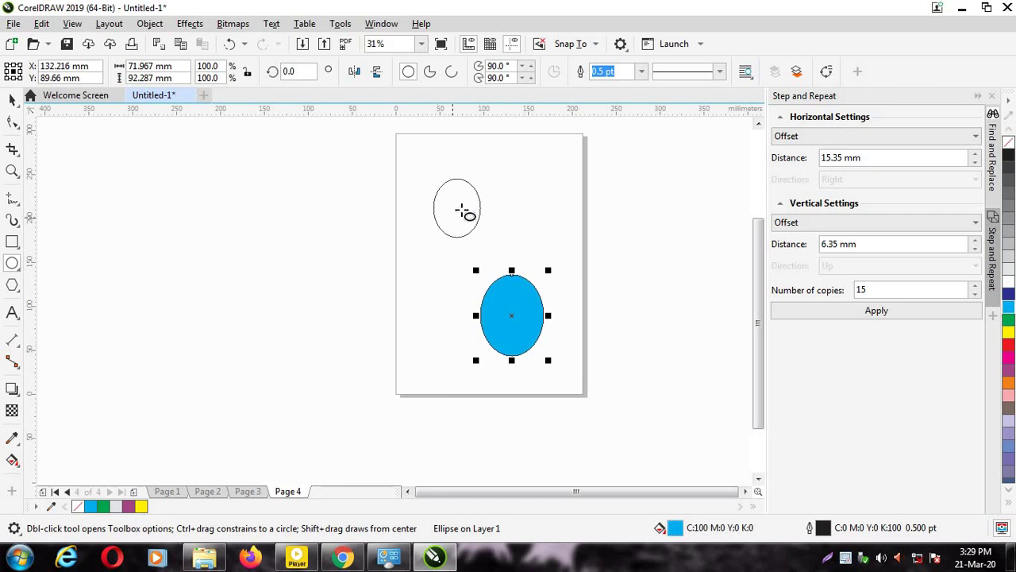
Fill the smaller, upper ellipse on Page 4 with yellow and deselect it.
click(16, 99)
click(454, 194)
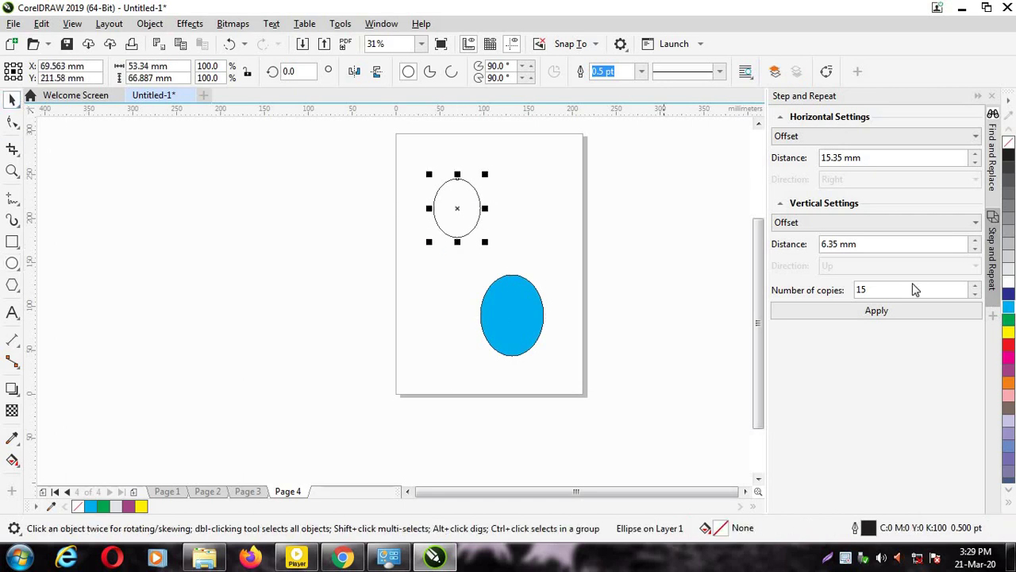
click(1009, 332)
click(688, 372)
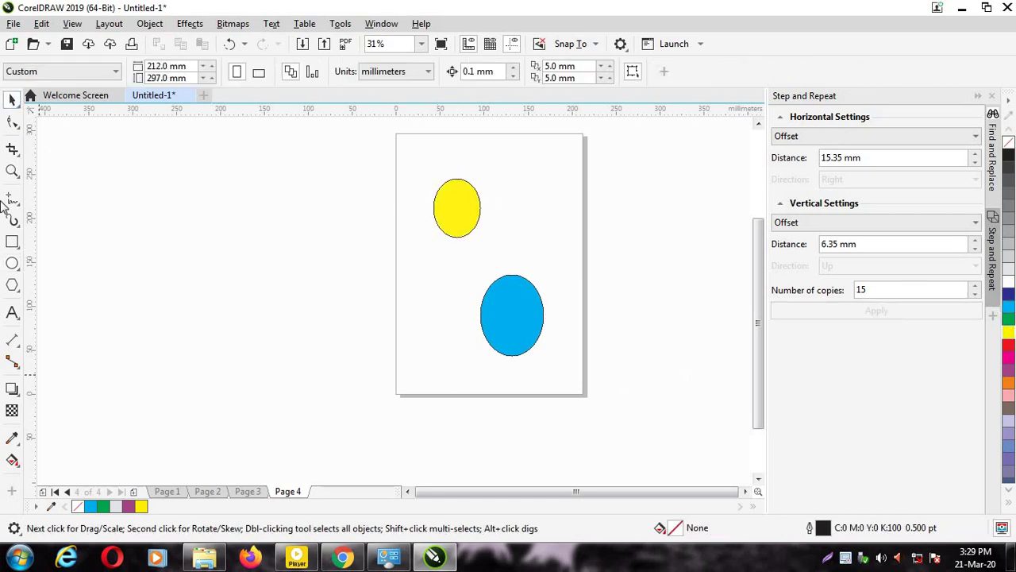
Examine all four pages together in Page Sorter View and return to the drawing view.
click(72, 24)
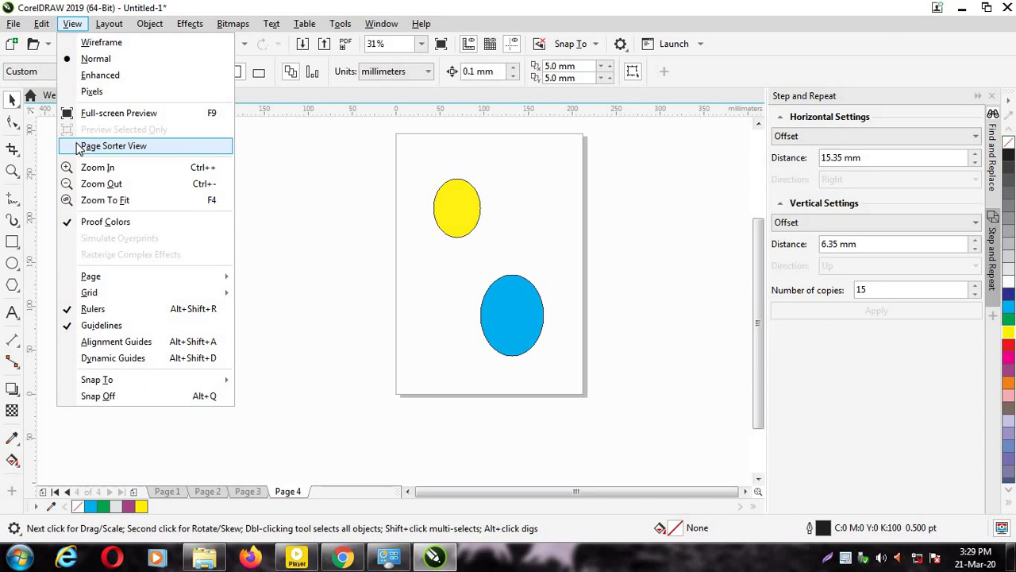
click(78, 149)
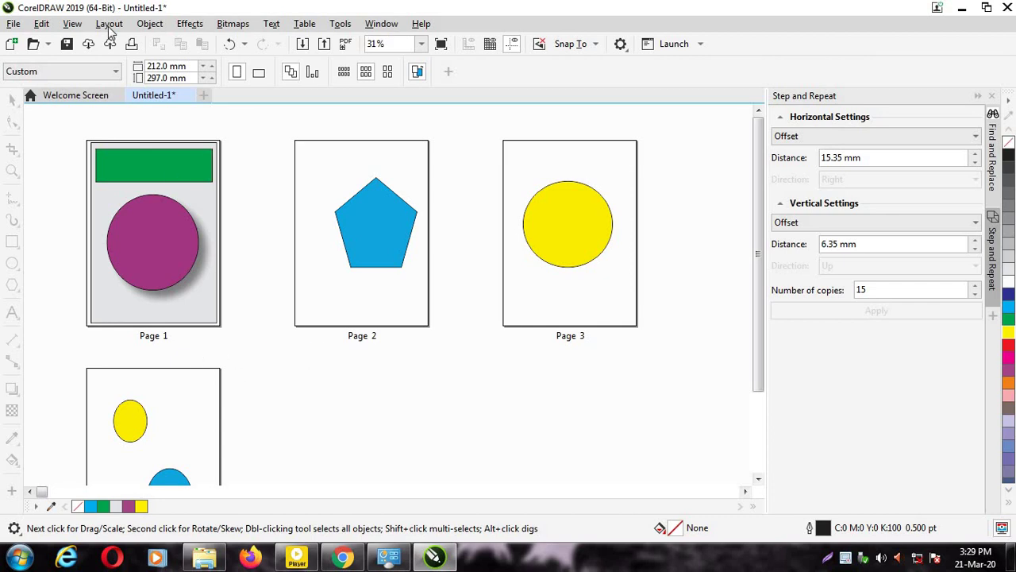
click(74, 24)
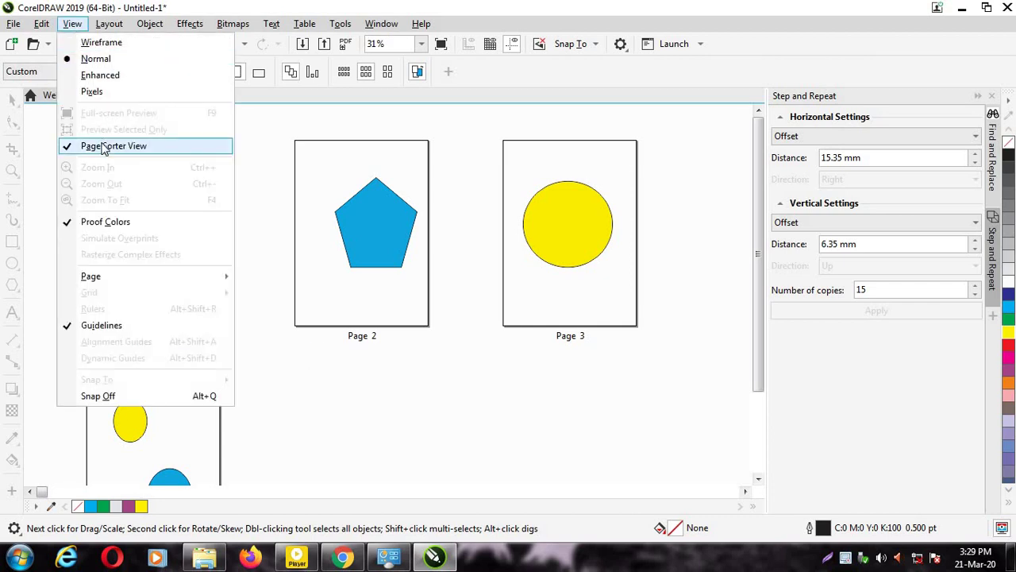
click(274, 141)
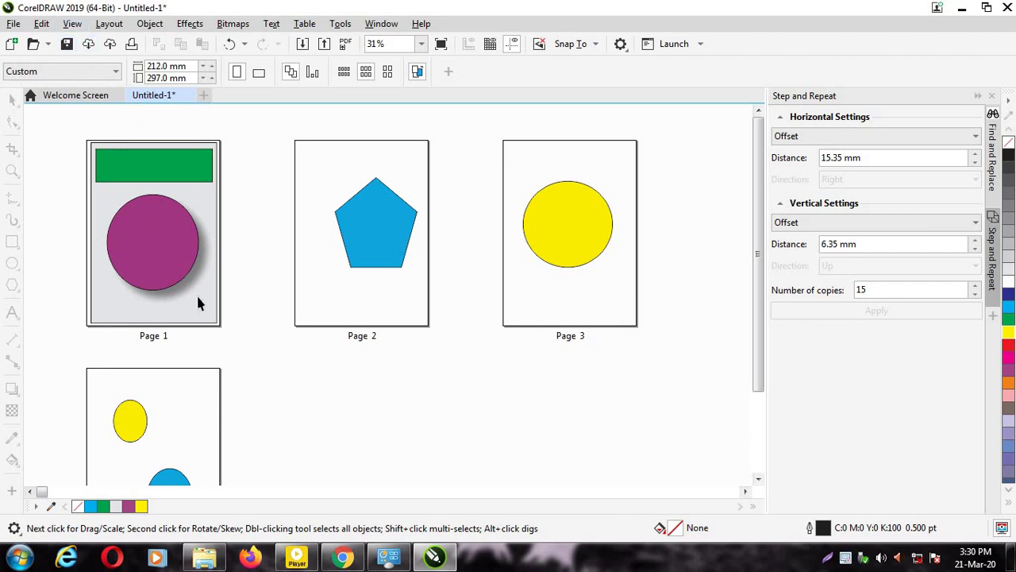
click(73, 24)
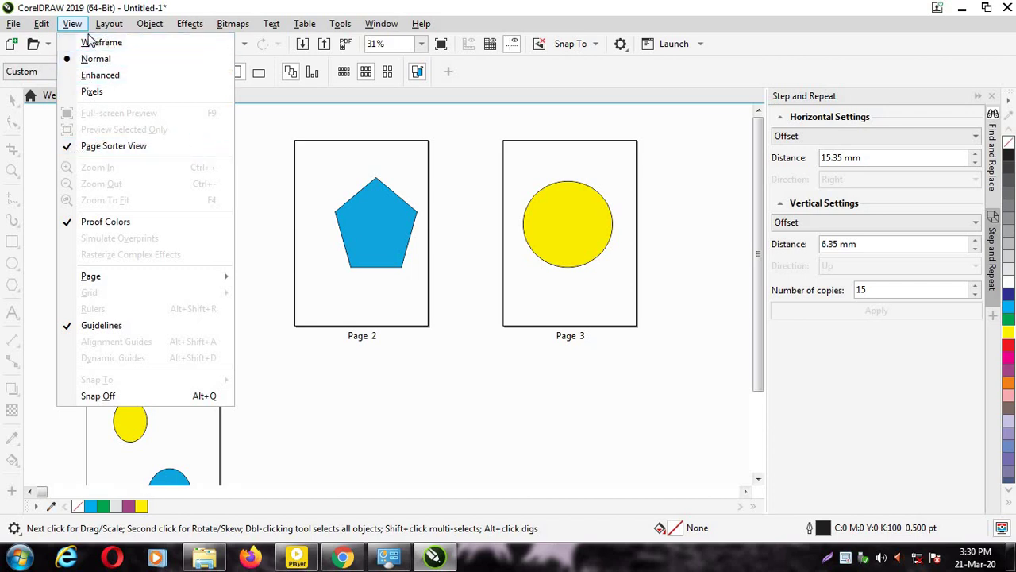
click(103, 146)
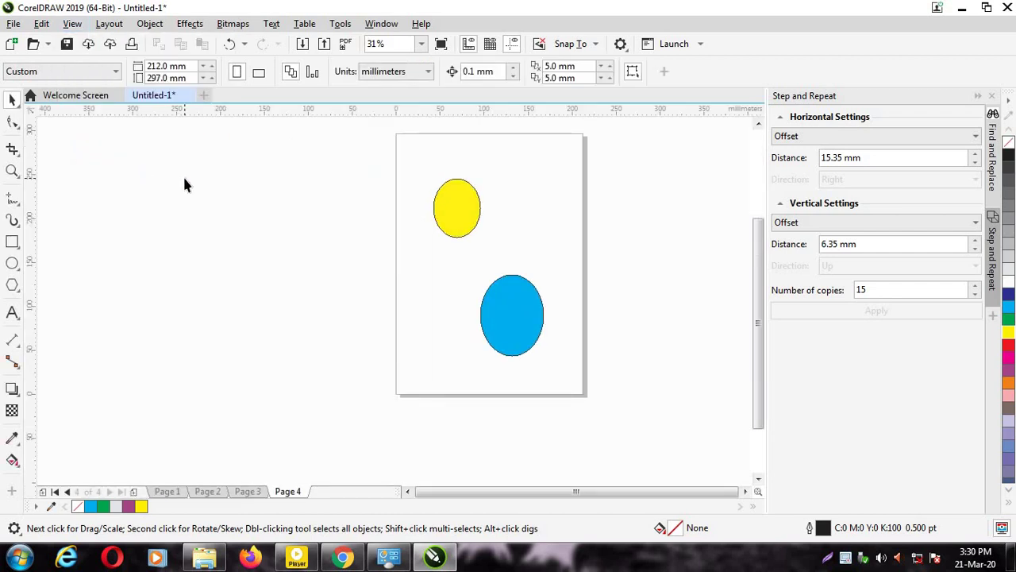
Zoom in one level on Page 1 and bring its rectangle and shadowed ellipse into the middle of the view.
click(166, 493)
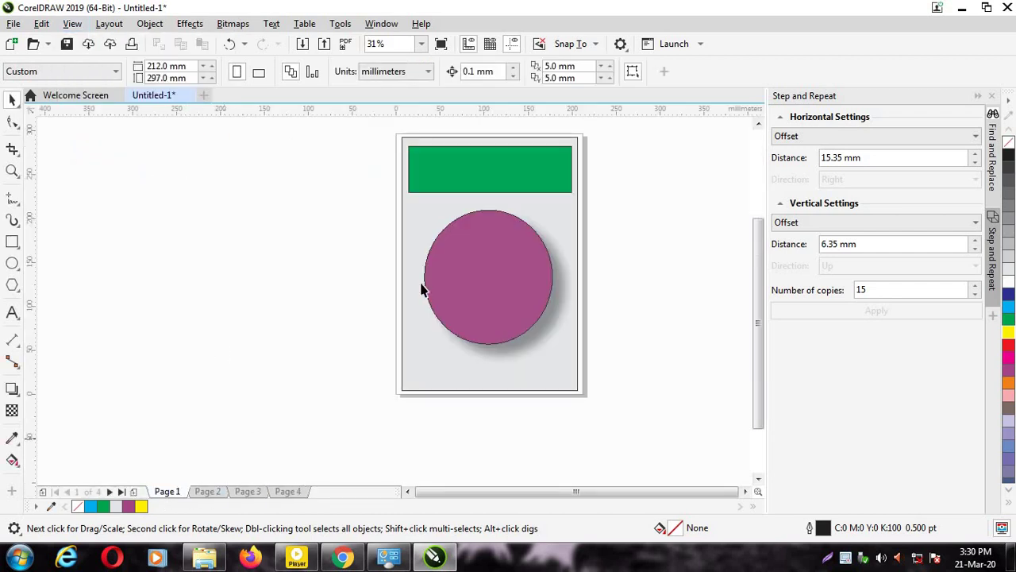
click(72, 23)
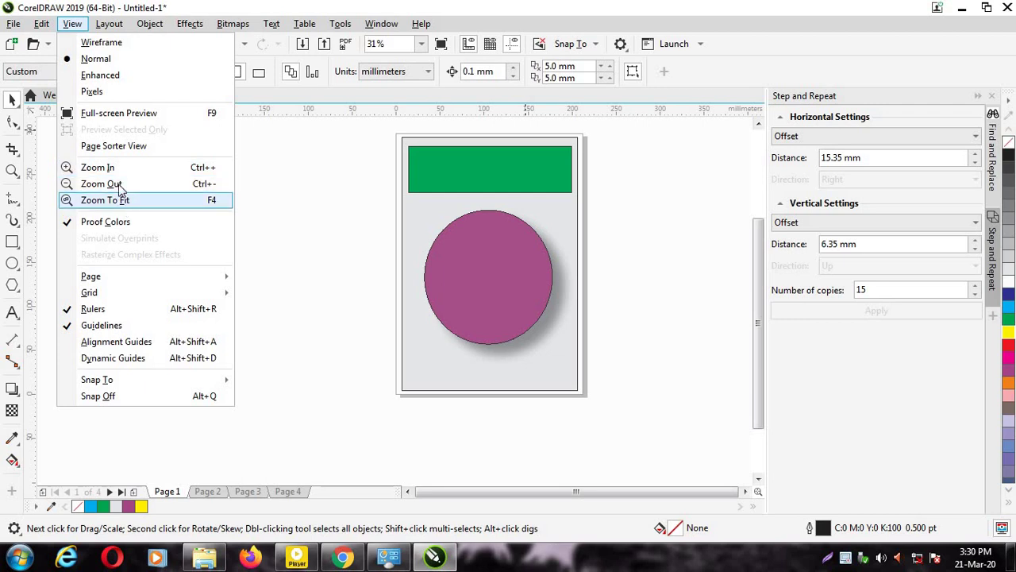
click(97, 169)
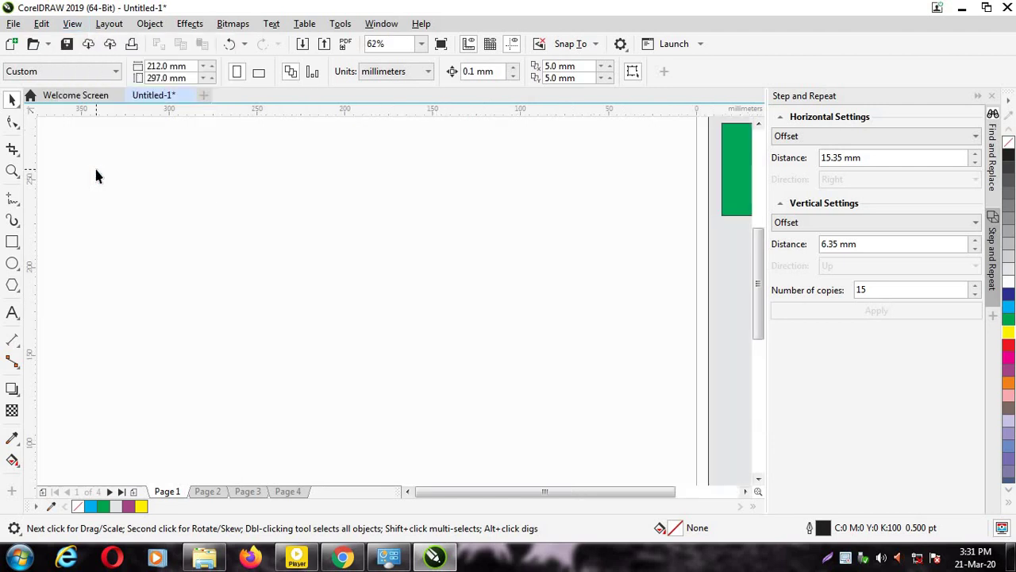
drag(573, 491, 635, 490)
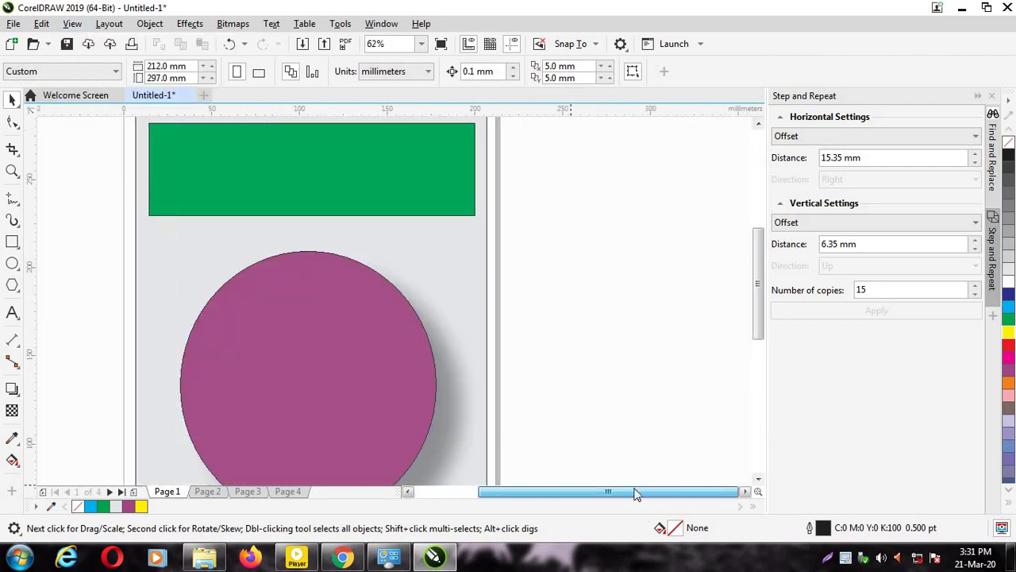
scroll(499, 341, down, 5)
scroll(499, 342, up, 5)
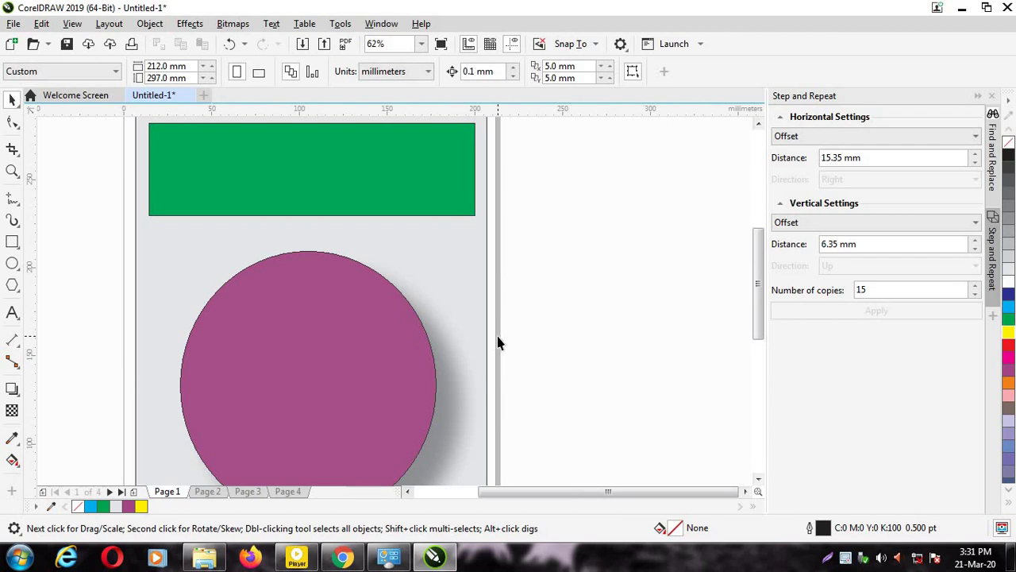
drag(540, 497, 494, 490)
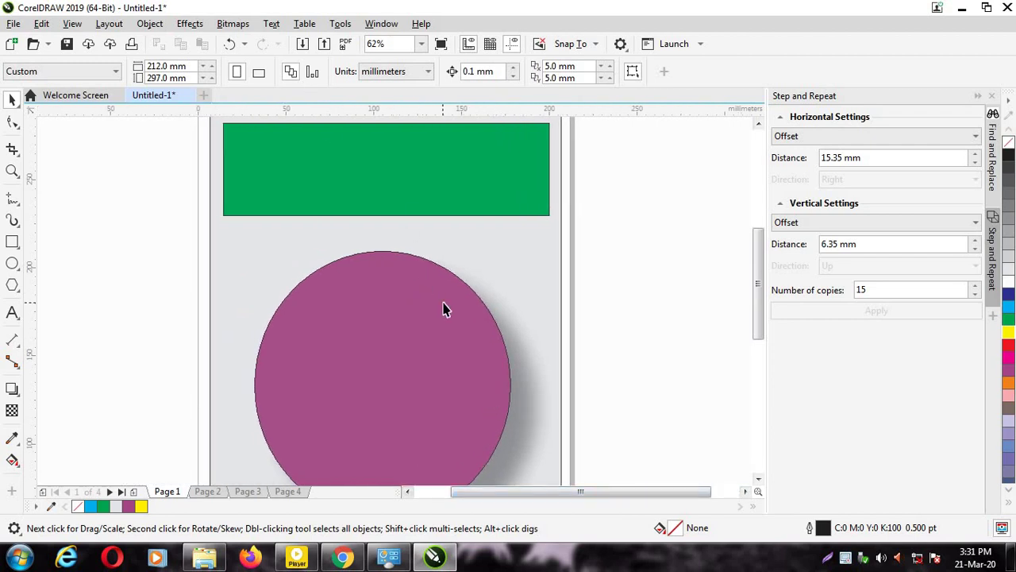
Examine Page 1's green rectangle and shadowed purple ellipse at several magnifications between a small overview and a close-up.
scroll(445, 309, down, 5)
scroll(445, 309, up, 5)
scroll(444, 310, down, 3)
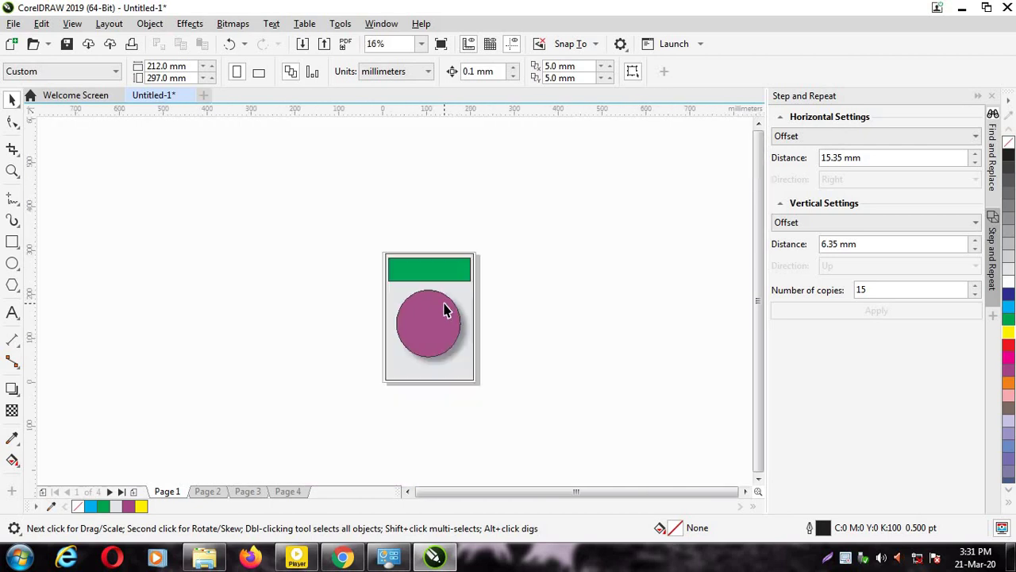
scroll(445, 310, up, 3)
scroll(445, 310, up, 1)
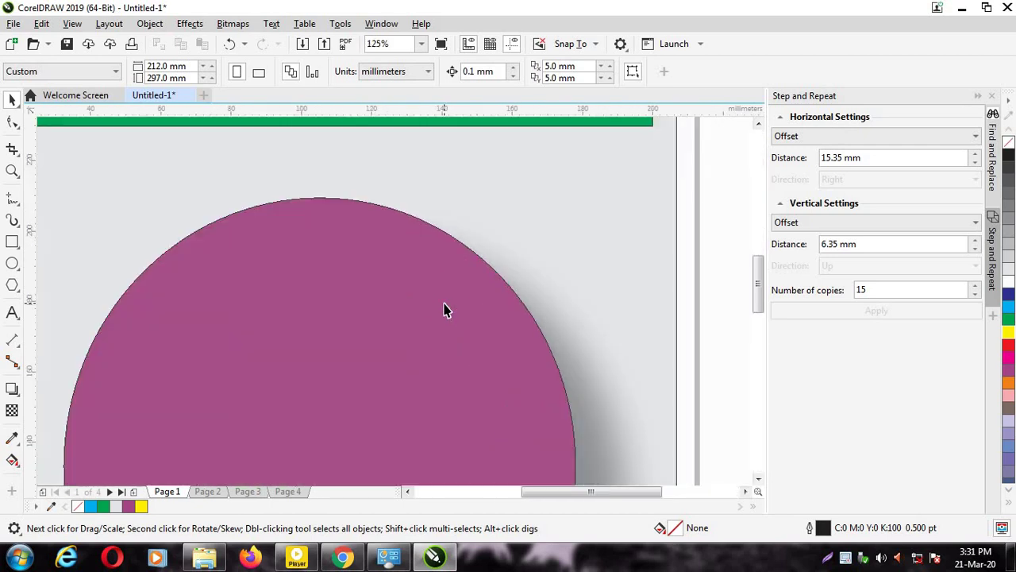
scroll(444, 309, down, 2)
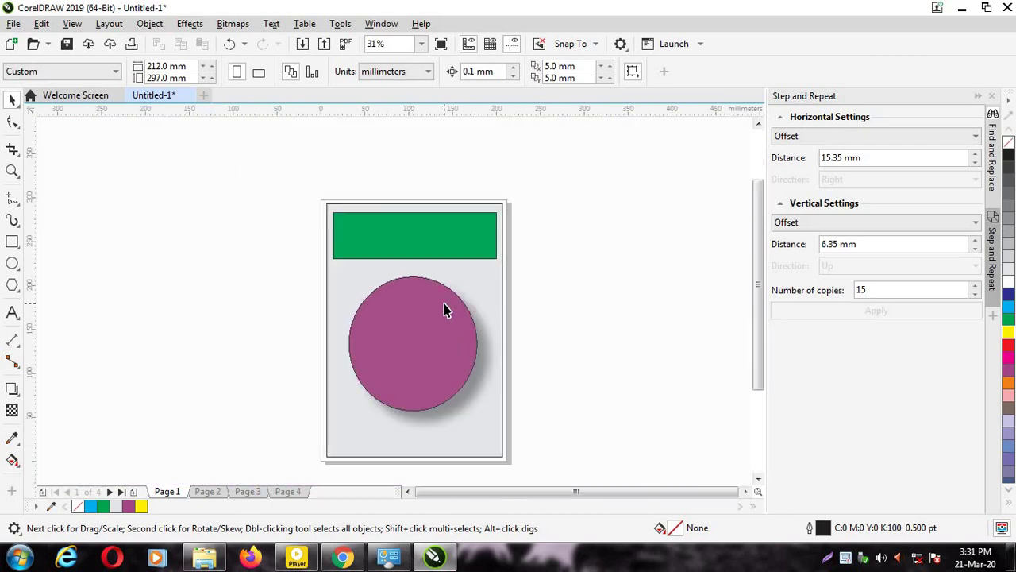
scroll(445, 310, down, 1)
scroll(445, 310, up, 1)
scroll(445, 309, up, 2)
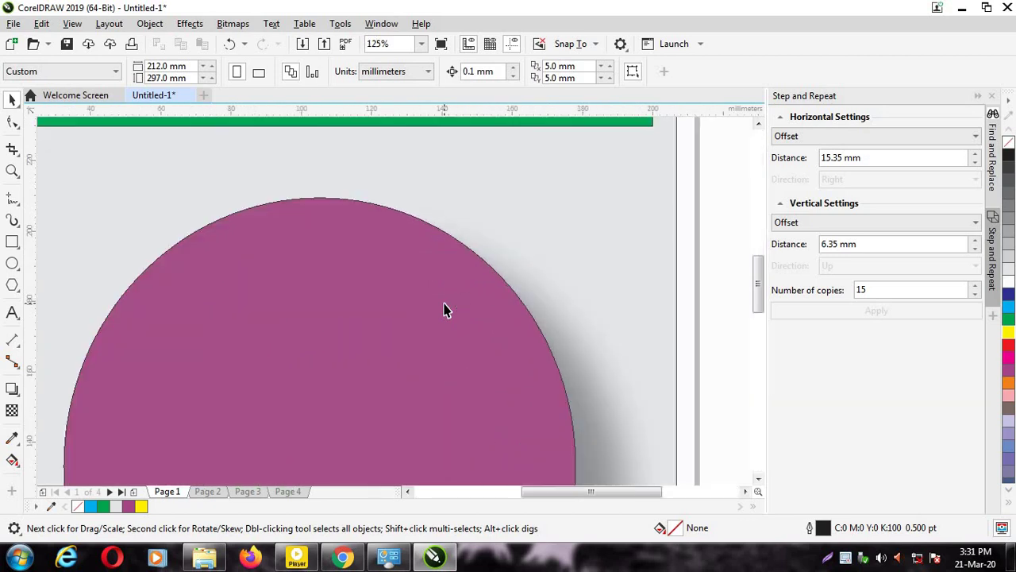
scroll(444, 310, down, 3)
scroll(445, 310, up, 1)
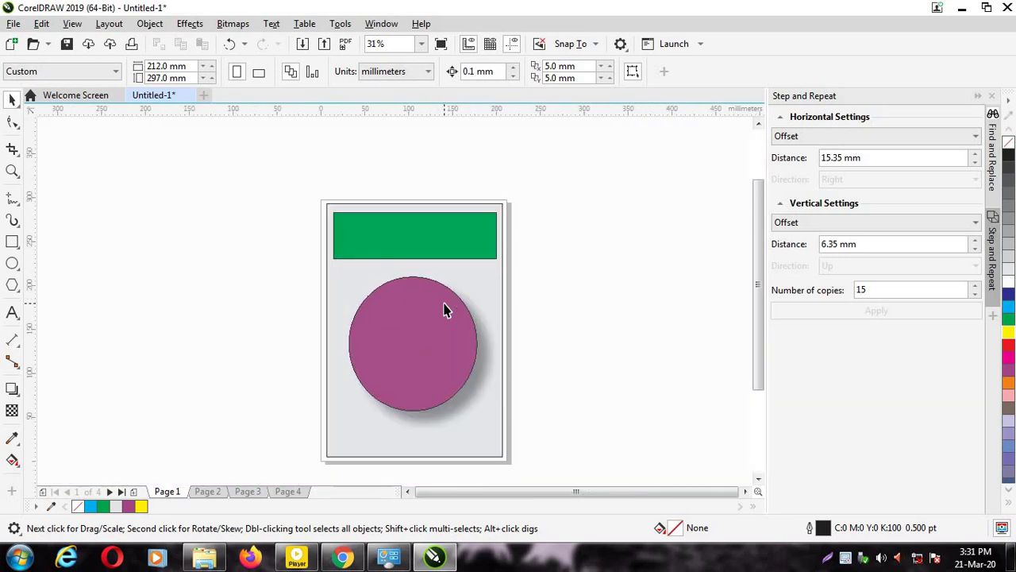
scroll(445, 310, down, 2)
scroll(444, 310, up, 2)
scroll(445, 310, up, 1)
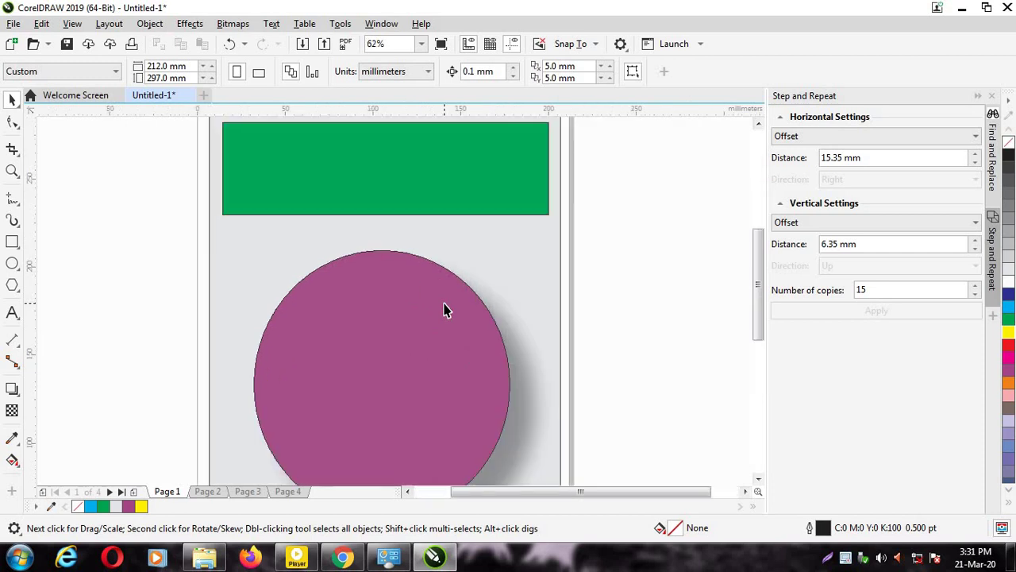
scroll(445, 310, down, 1)
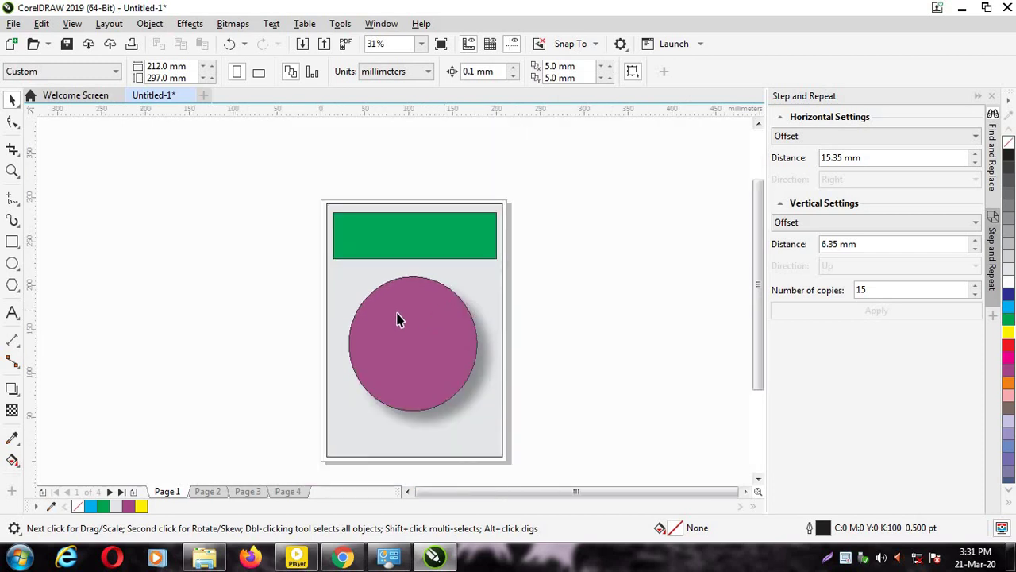
Zoom Page 1 out one level, back in and out again using the Zoom In and Zoom Out commands.
click(73, 24)
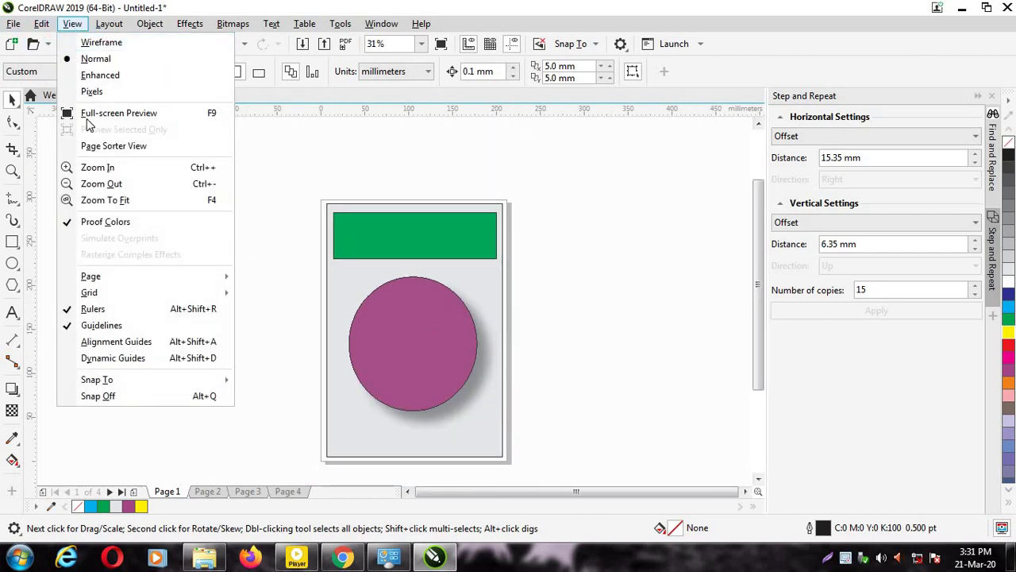
click(107, 183)
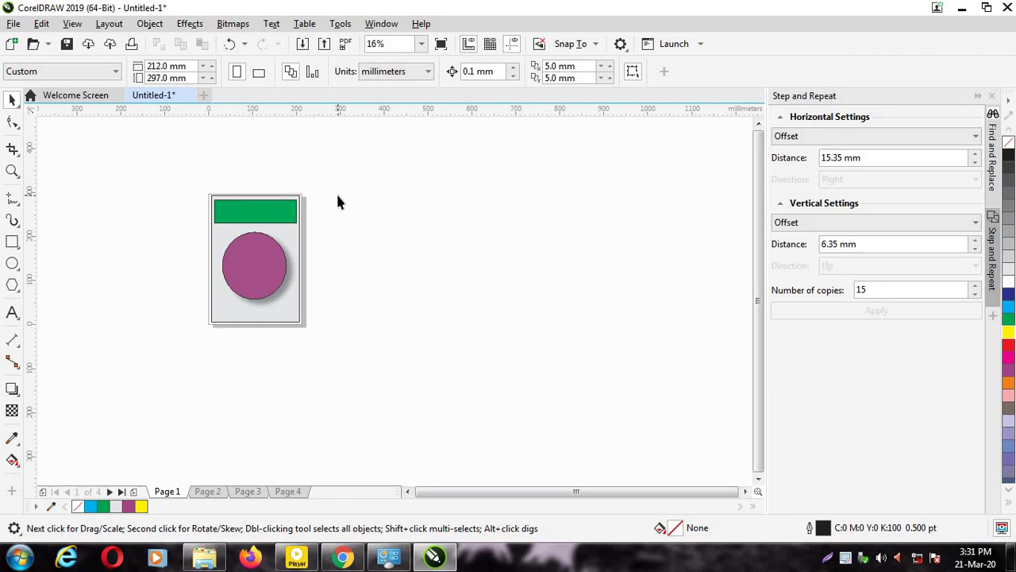
click(72, 24)
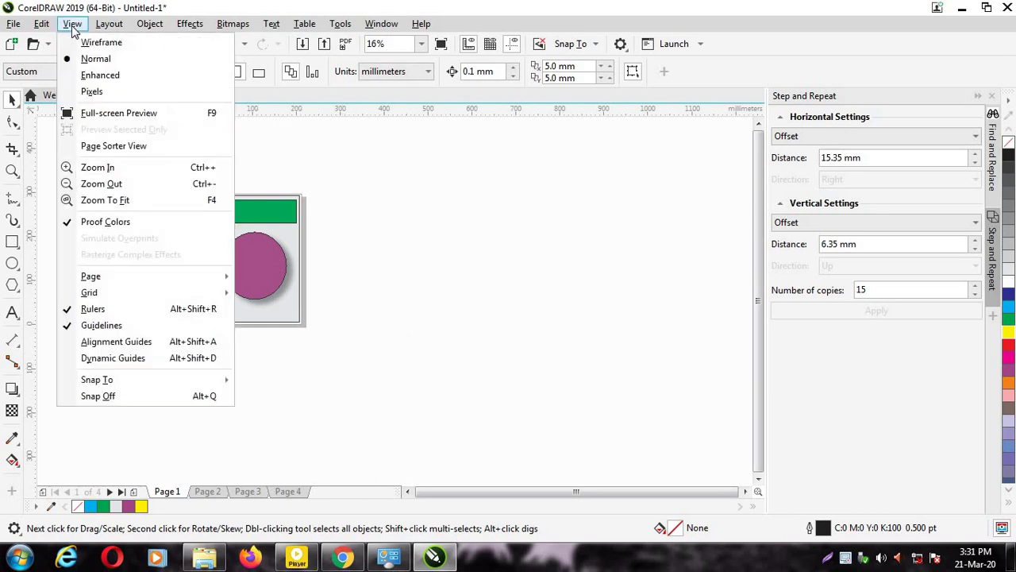
click(91, 167)
click(72, 24)
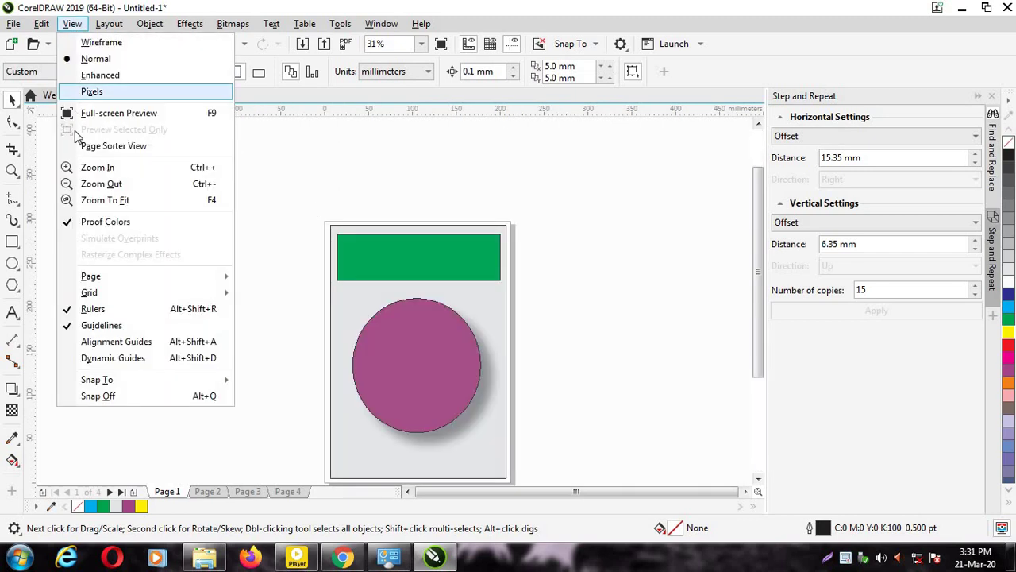
click(84, 182)
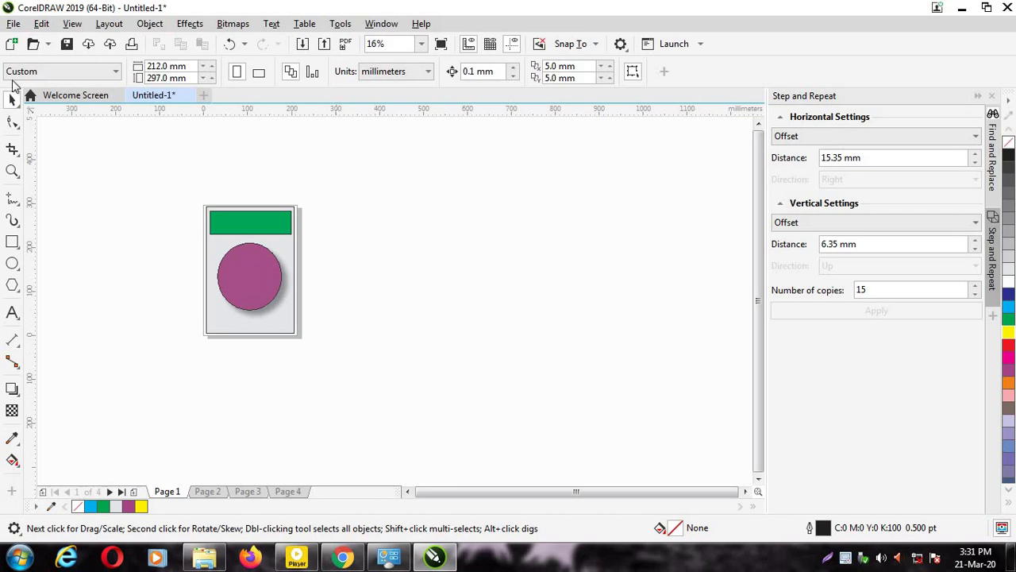
click(73, 24)
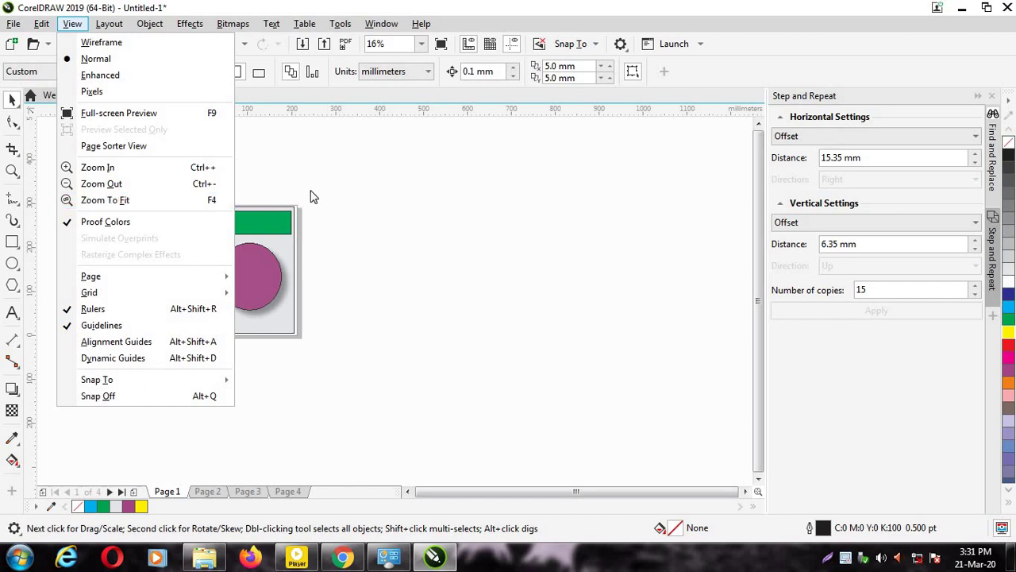
click(161, 232)
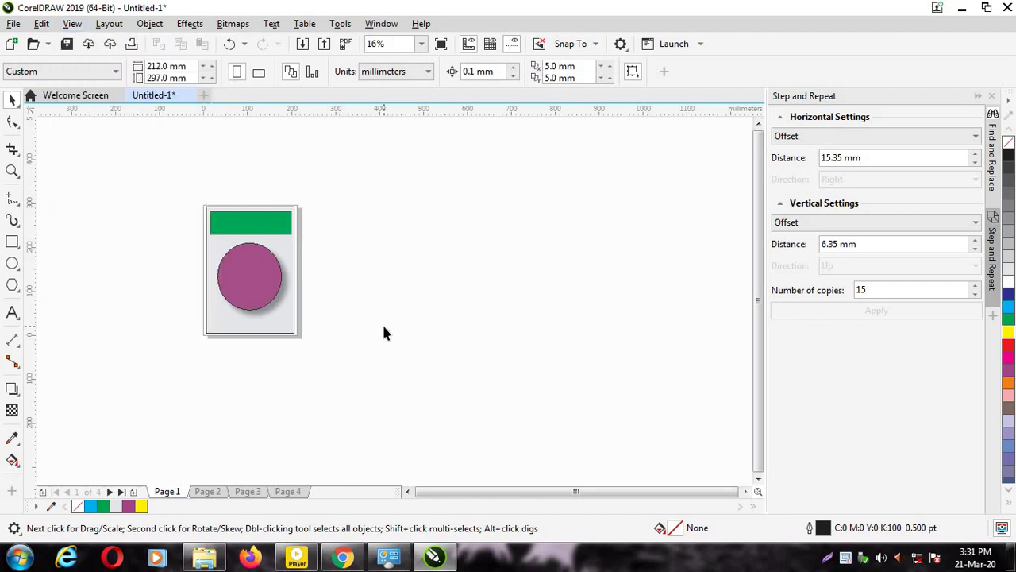
Magnify the empty area beside Page 1 extremely, and use Zoom To Fit to bring all its objects back into view.
scroll(382, 322, up, 15)
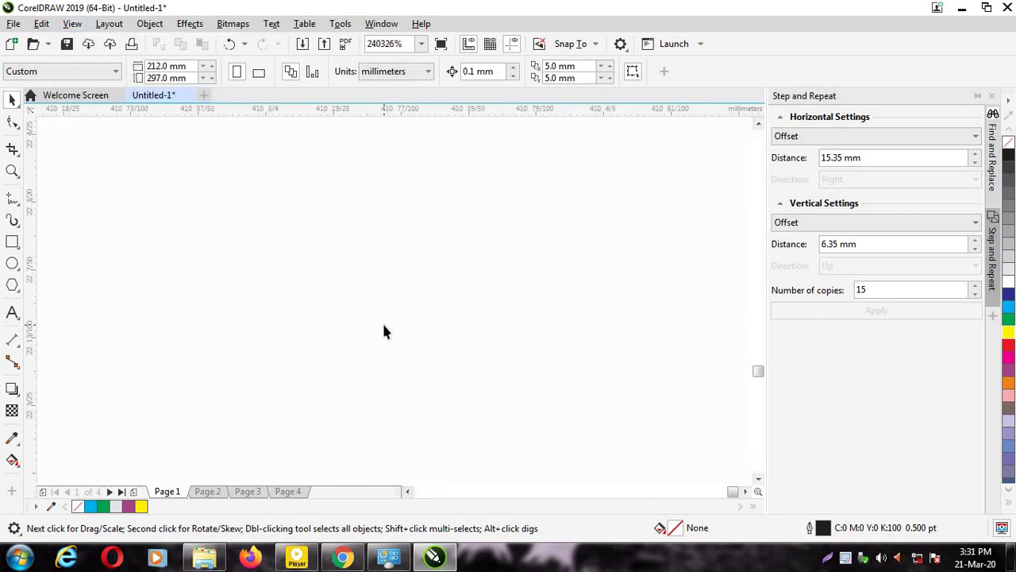
scroll(490, 270, up, 1)
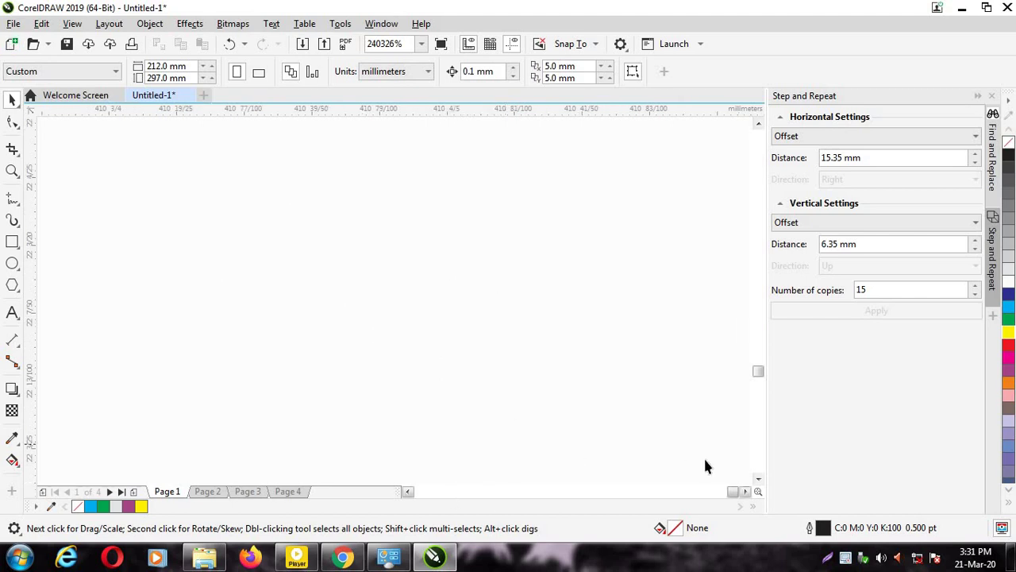
drag(732, 492, 512, 491)
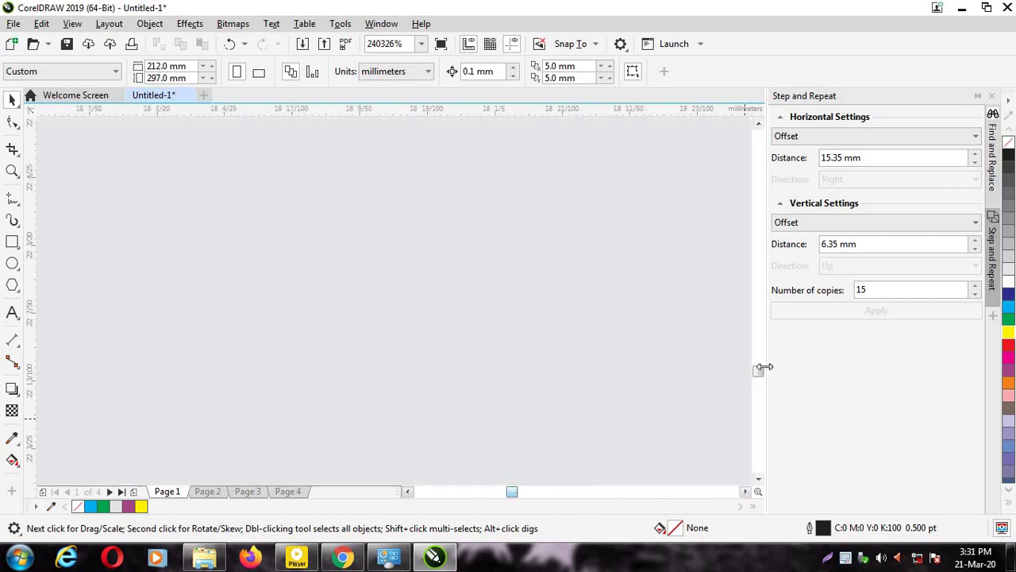
mouse_move(761, 373)
mouse_down()
mouse_move(740, 204)
mouse_move(758, 204)
mouse_move(760, 389)
mouse_up()
drag(506, 492, 606, 492)
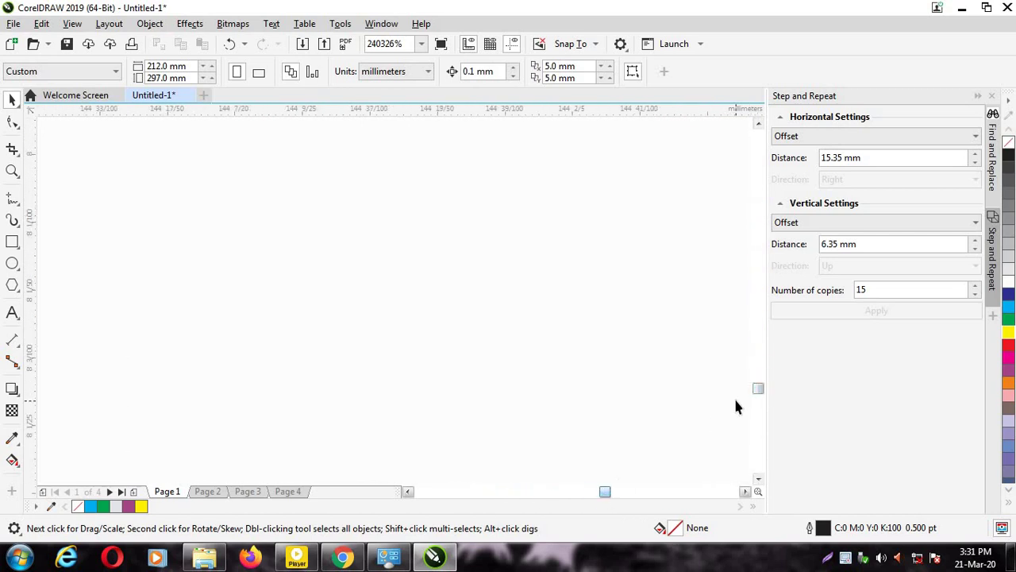
mouse_move(758, 388)
mouse_down()
mouse_move(755, 236)
mouse_move(769, 334)
mouse_move(761, 388)
mouse_up()
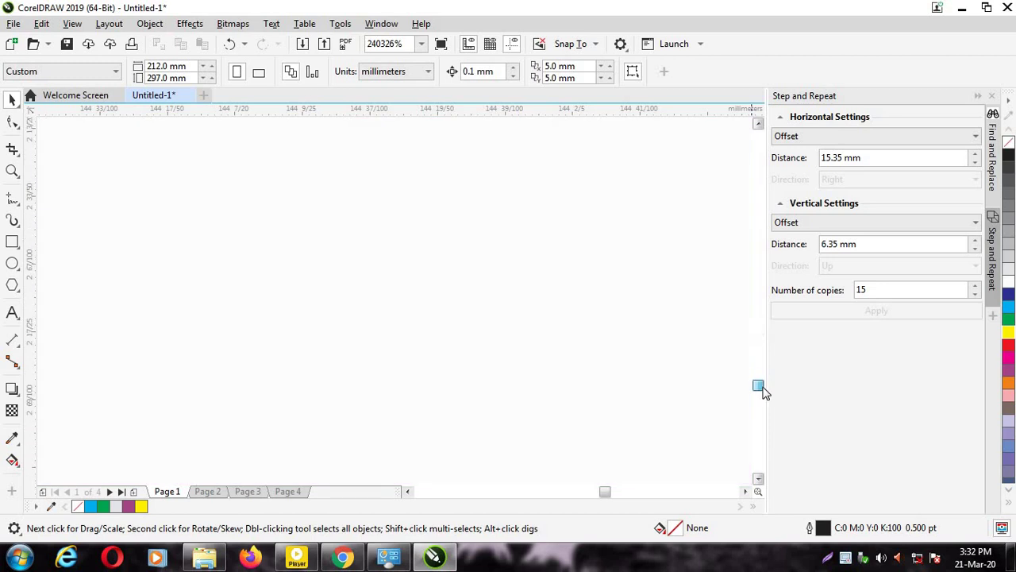
click(73, 24)
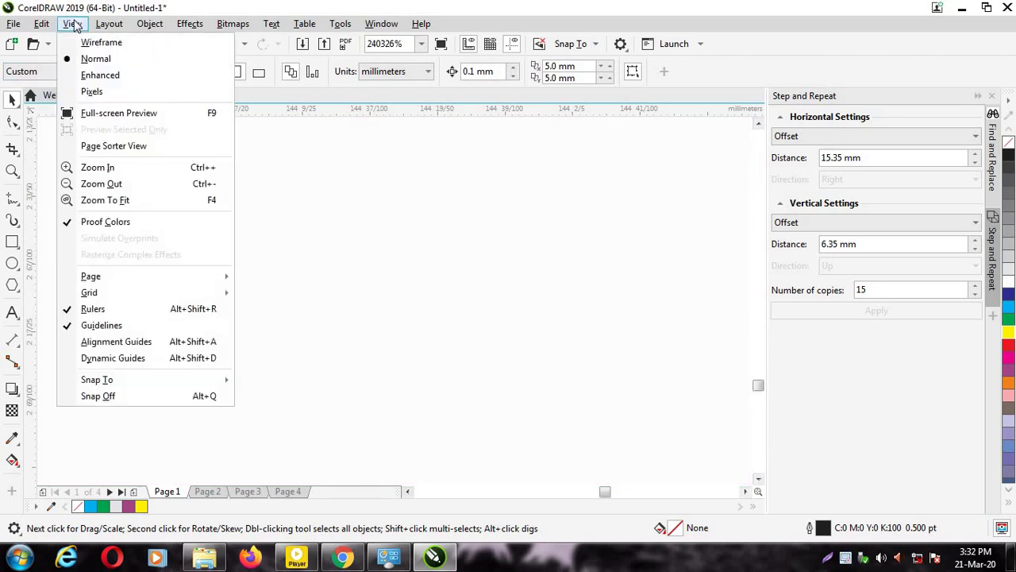
click(103, 200)
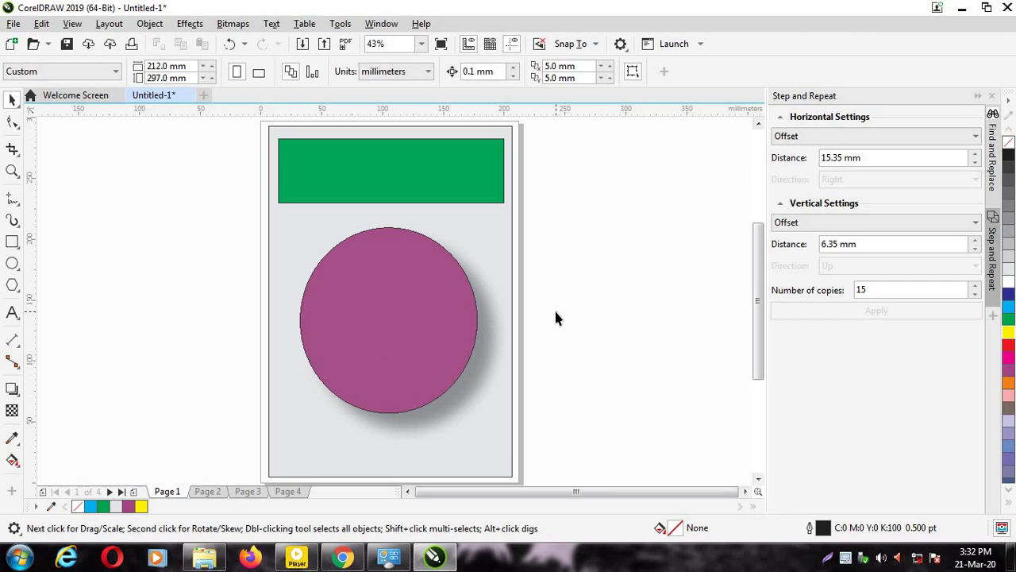
Try the Page Border display option and examine the outline around Page 1.
click(79, 26)
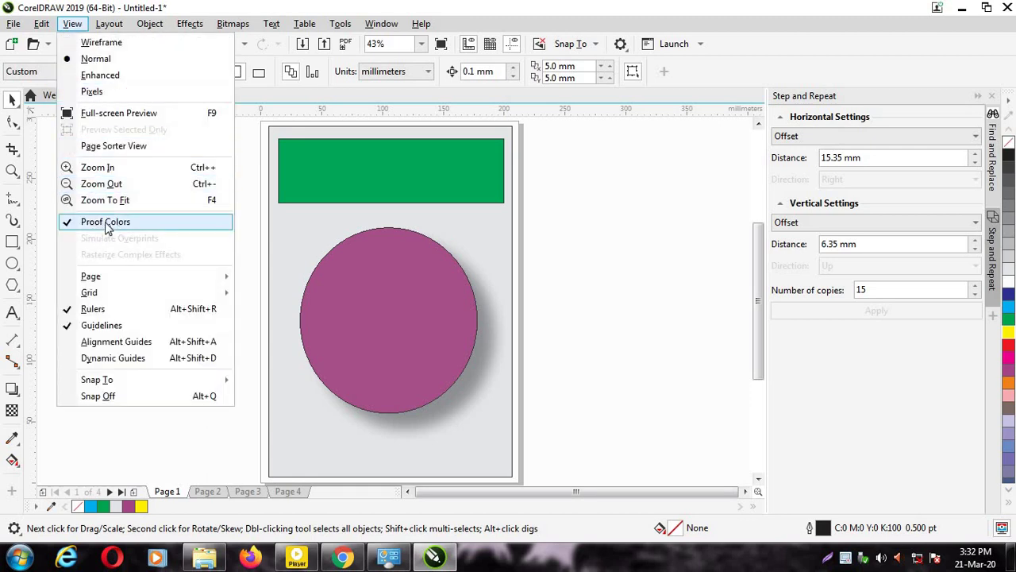
mouse_move(163, 280)
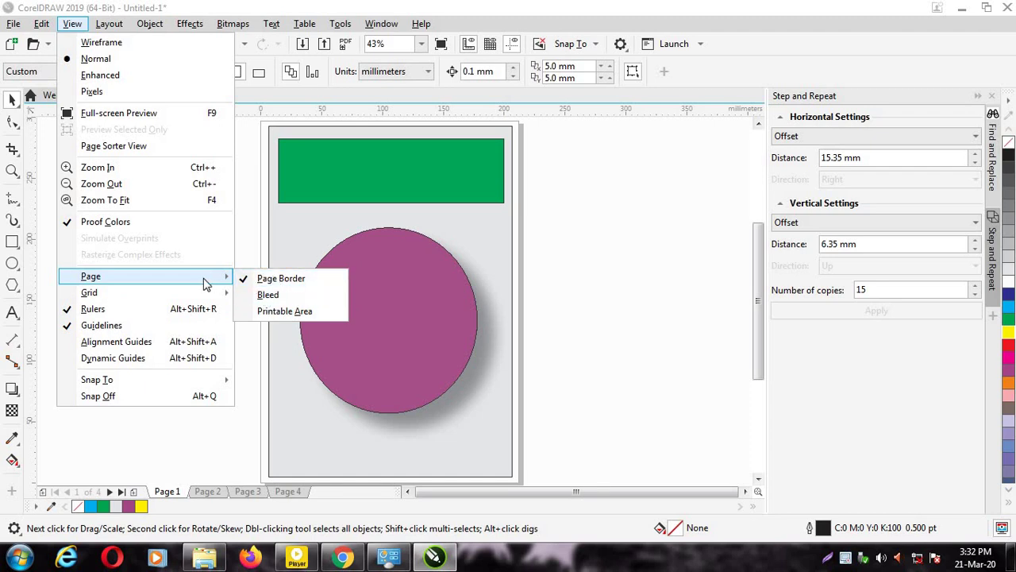
click(290, 280)
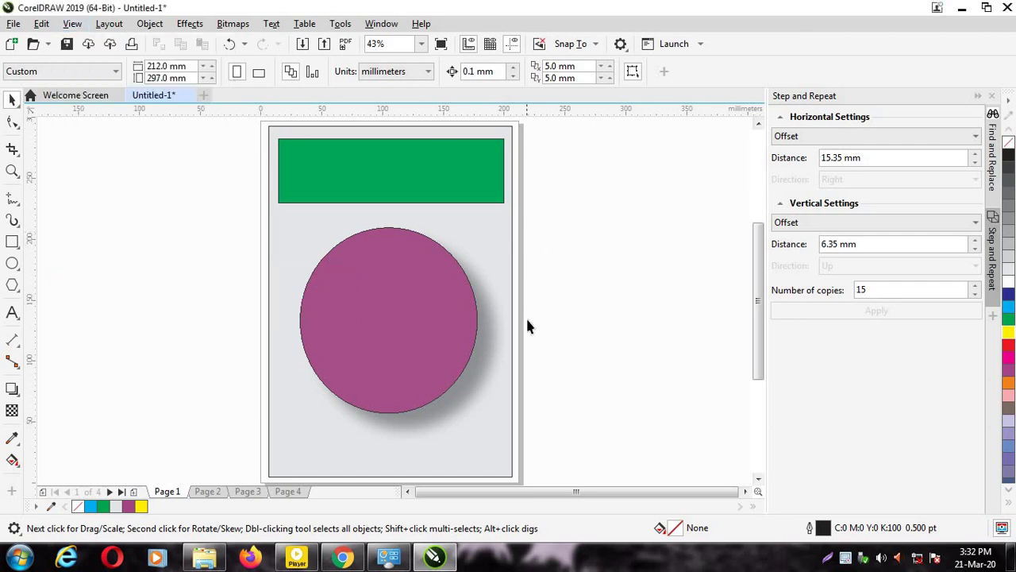
scroll(661, 347, down, 2)
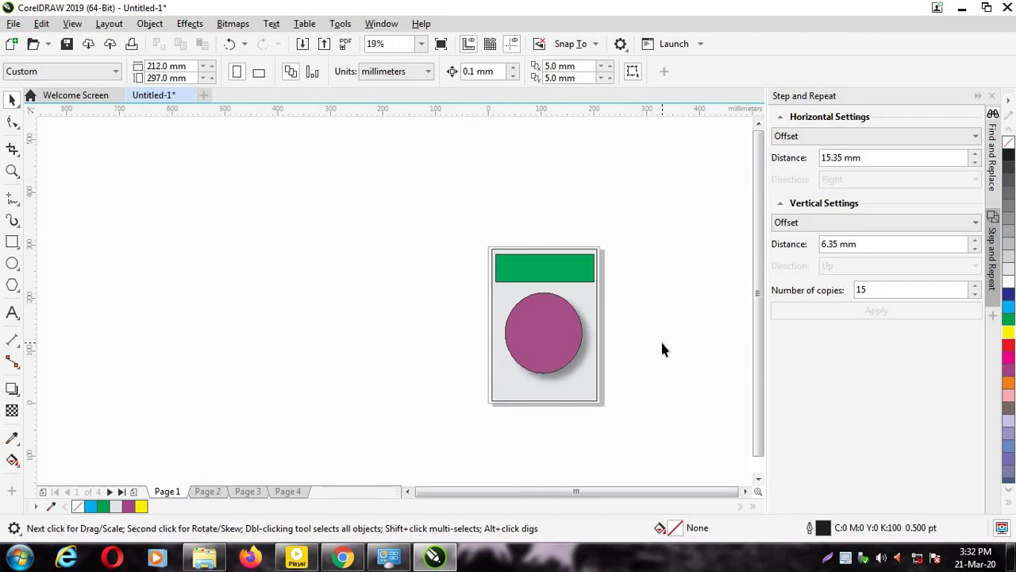
scroll(662, 347, up, 2)
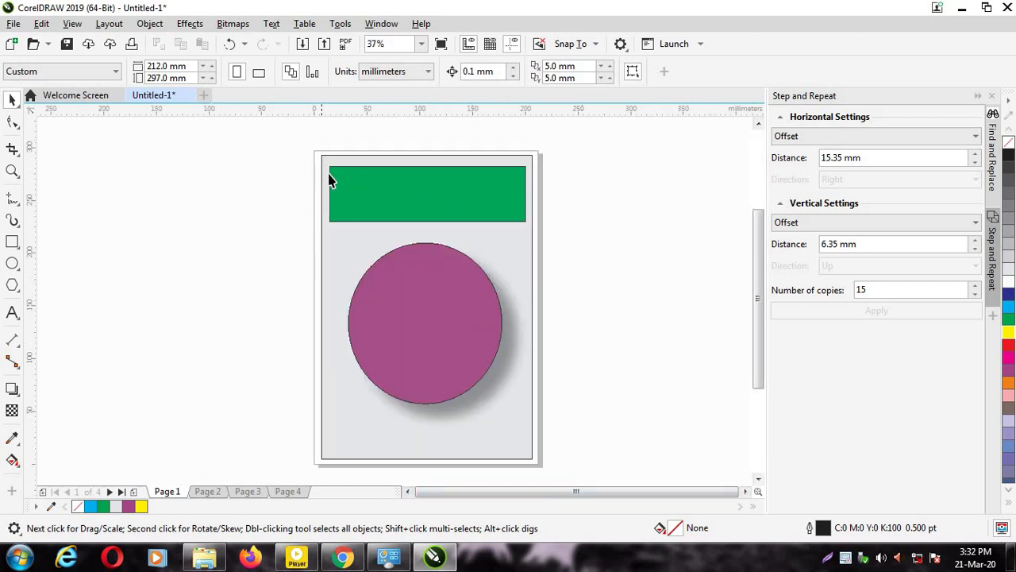
Select all objects on Page 1 and delete them, leaving the page empty.
drag(298, 144, 465, 358)
drag(494, 434, 495, 432)
drag(390, 140, 563, 406)
key(ctrl+a)
key(Delete)
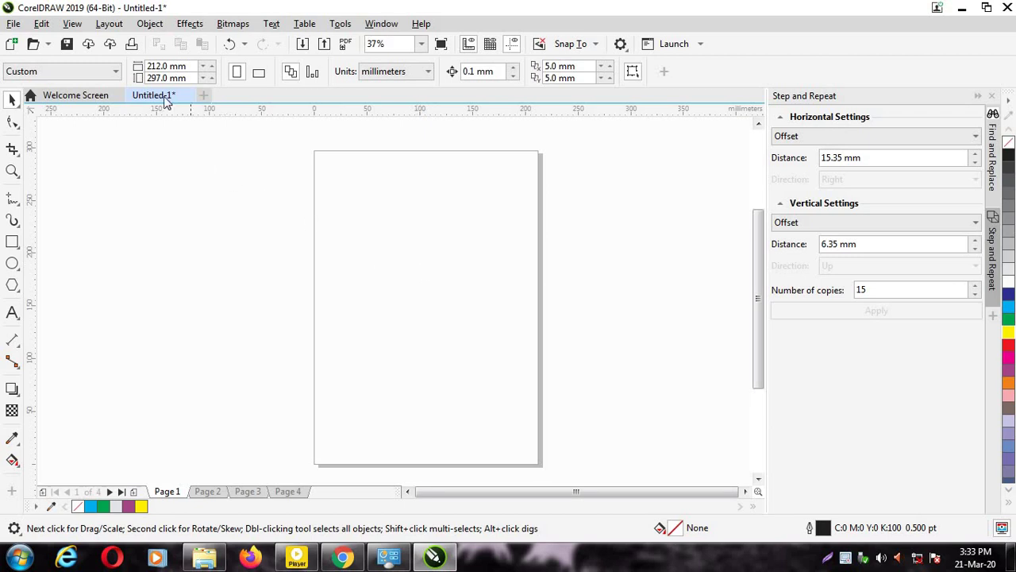
Turn the Page Border display off for the empty Page 1 and back on.
click(72, 25)
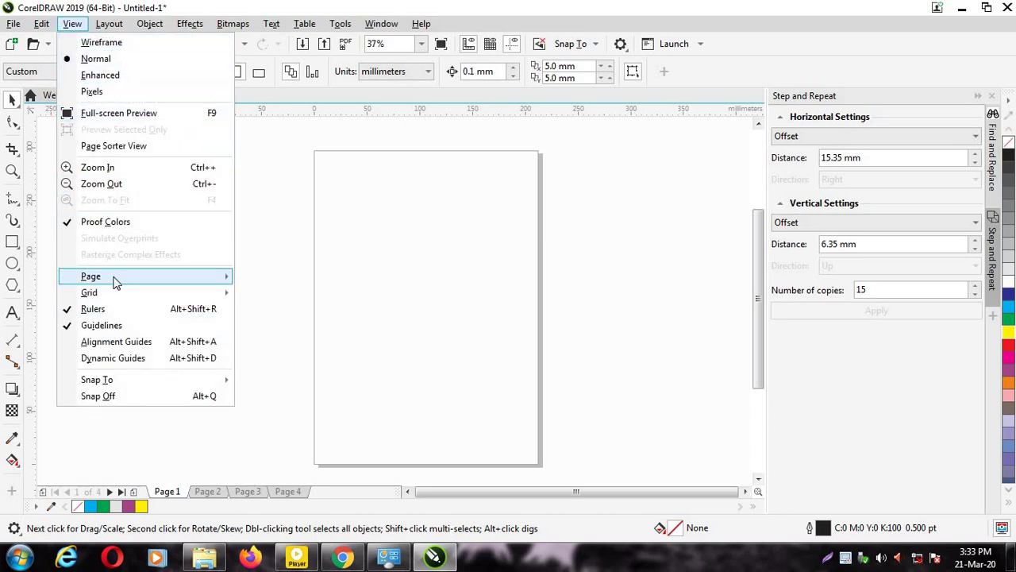
mouse_move(116, 282)
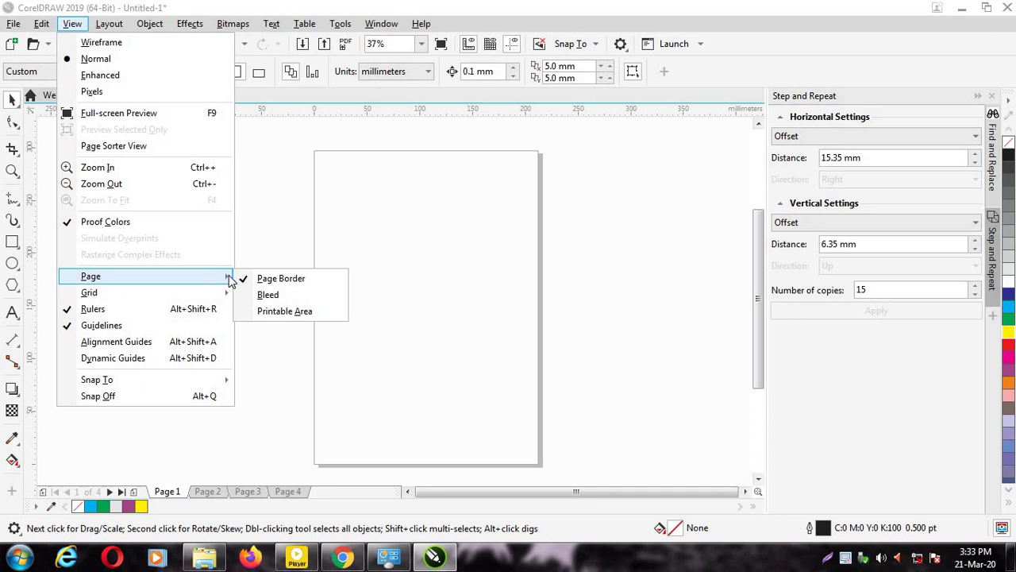
click(289, 282)
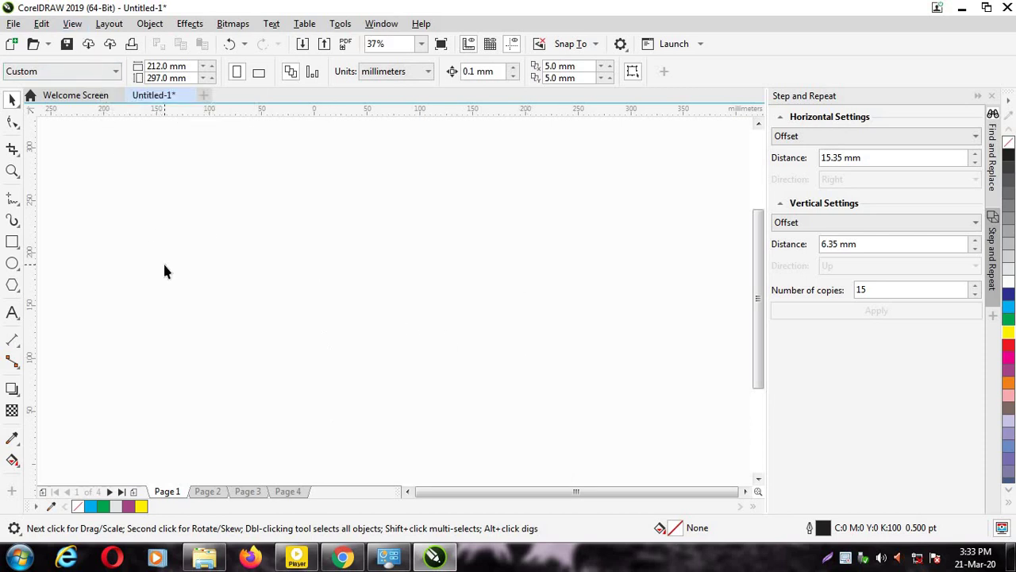
click(72, 23)
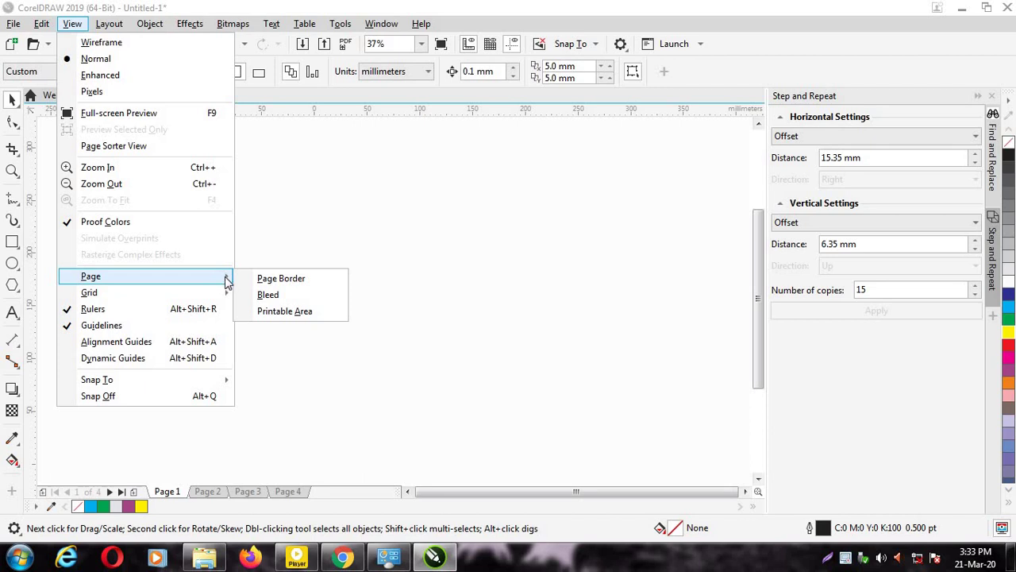
click(308, 286)
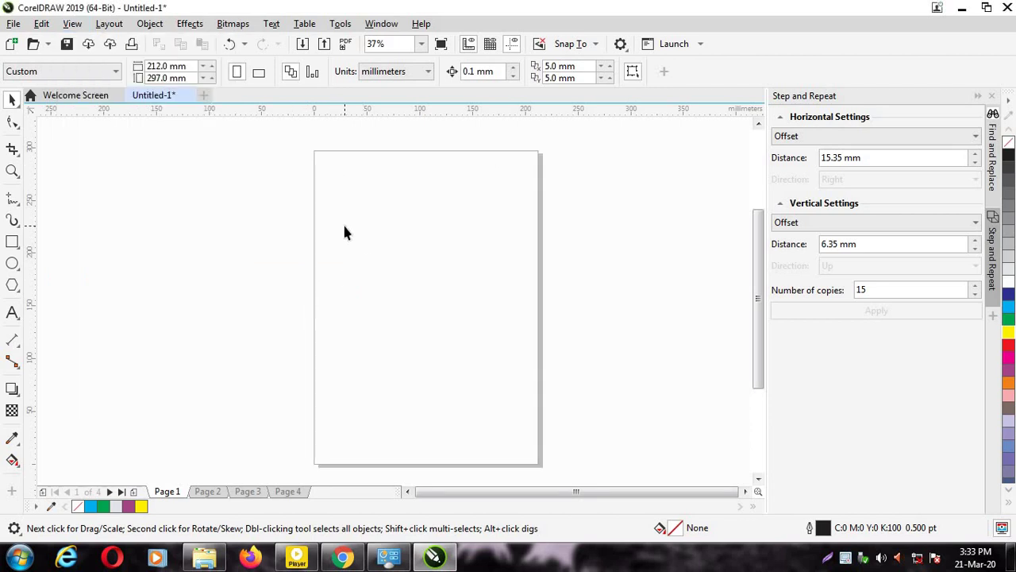
Turn on the Bleed display around the empty Page 1.
click(72, 23)
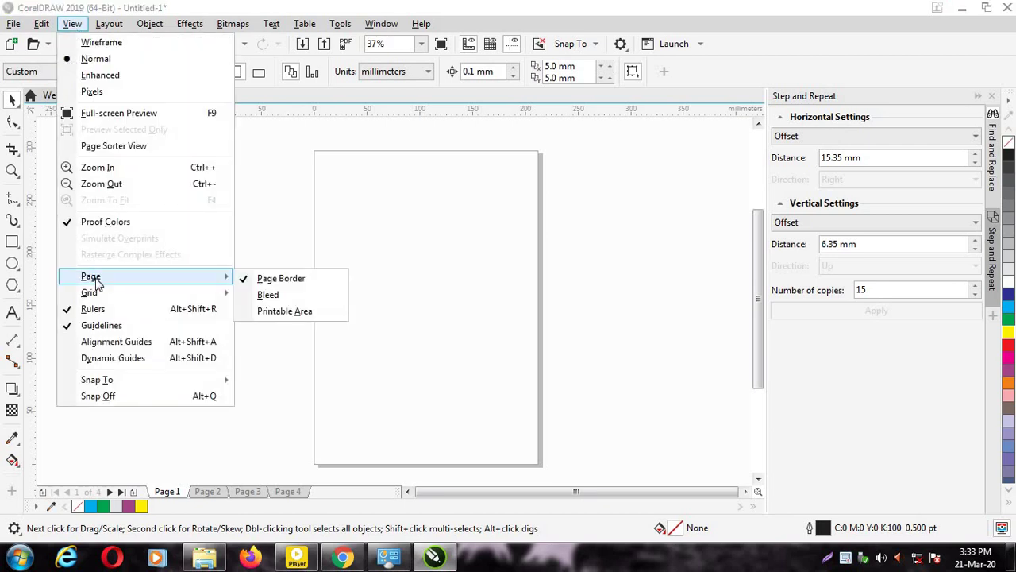
click(246, 301)
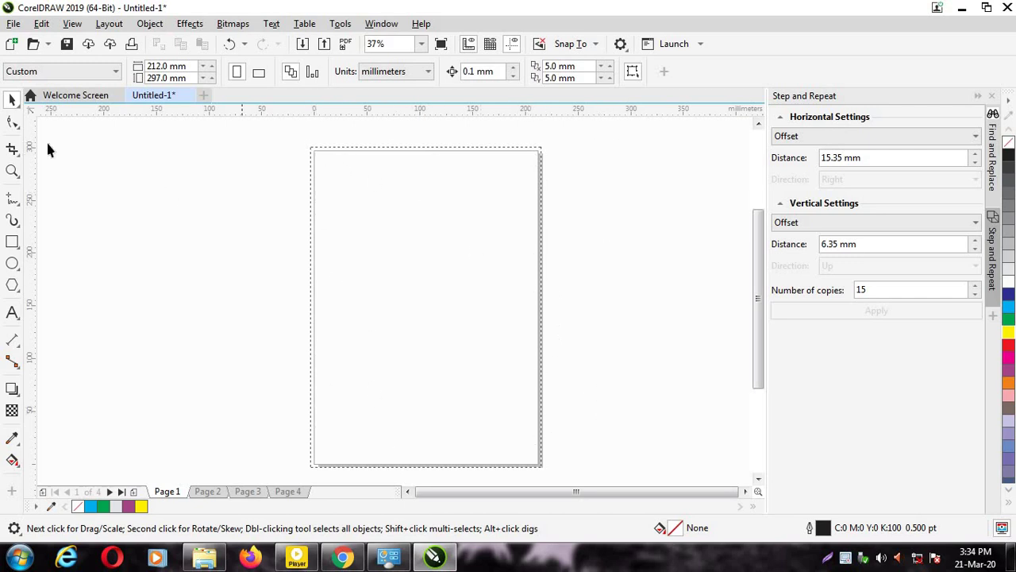
Turn off the Bleed display around the empty Page 1.
click(72, 23)
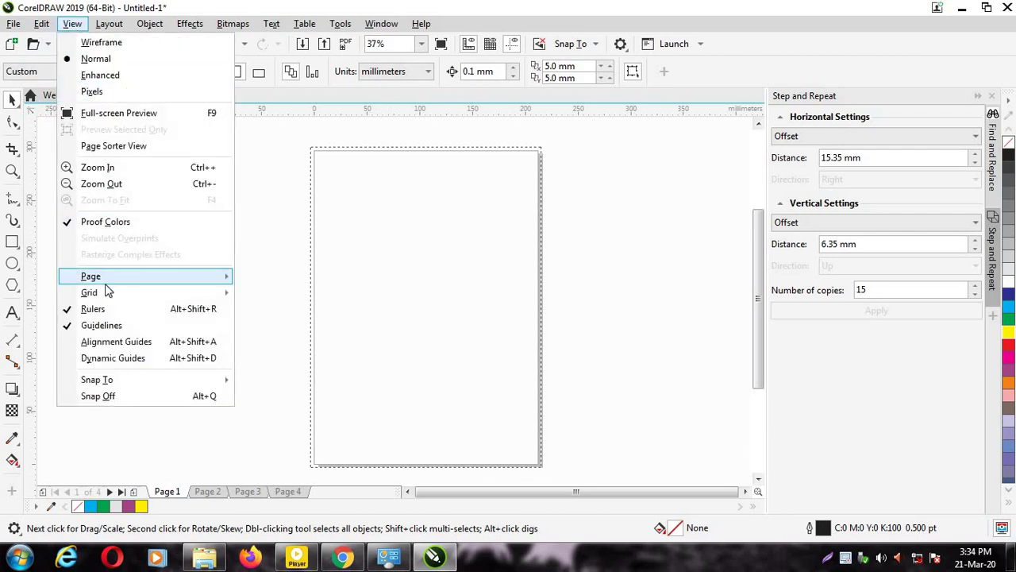
mouse_move(118, 276)
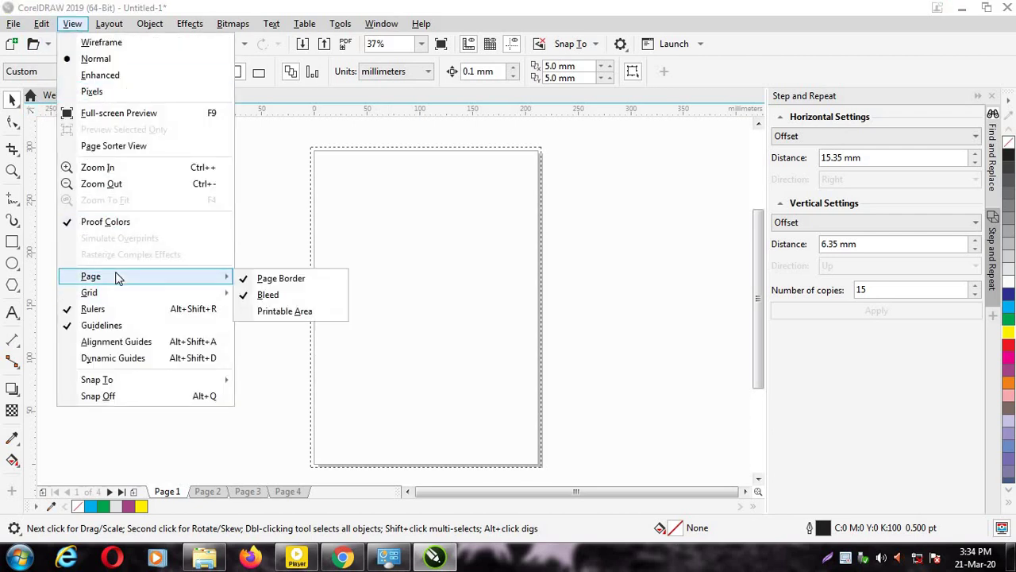
click(273, 296)
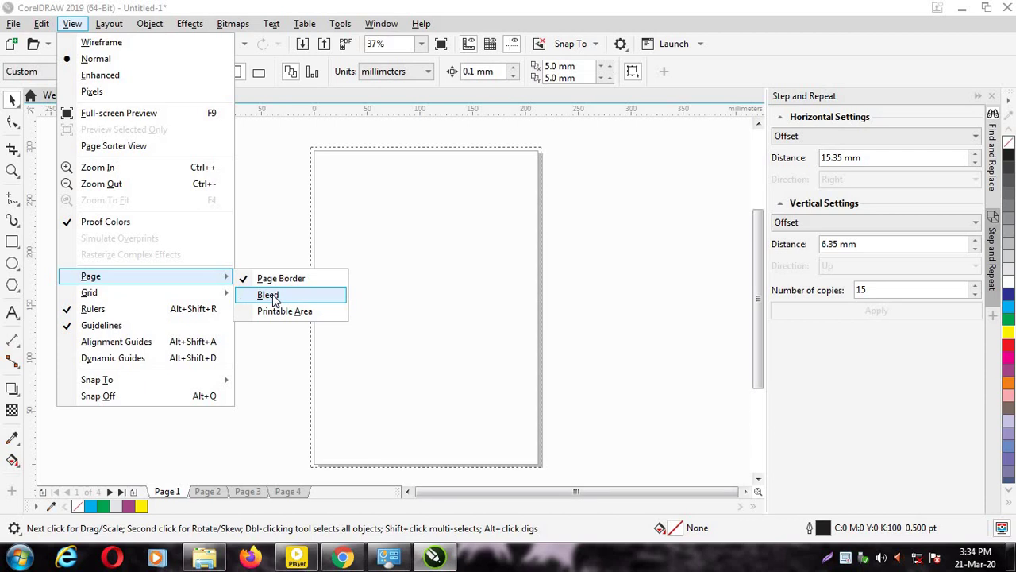
Turn the Printable Area display on for the empty Page 1 and back off.
click(73, 23)
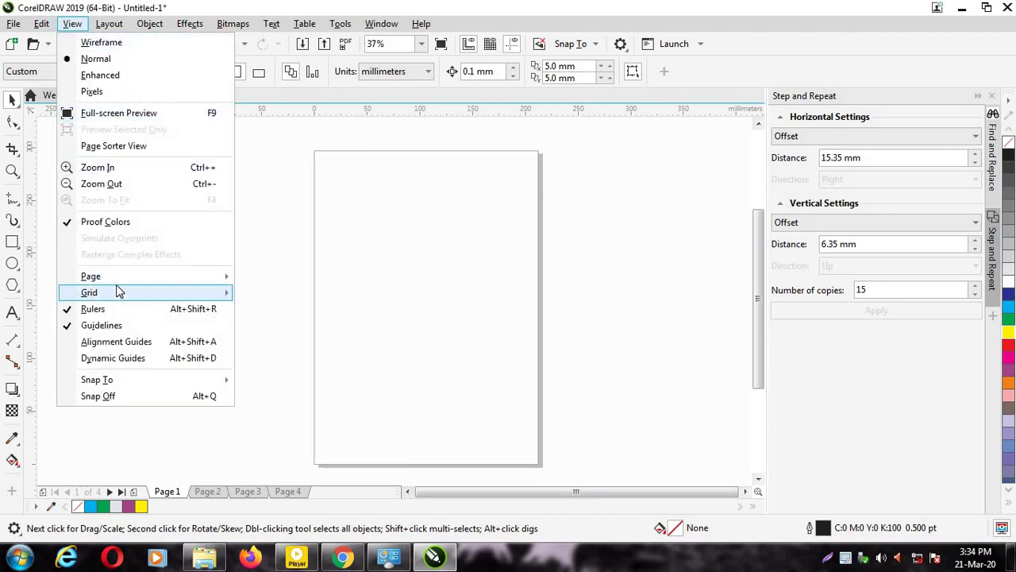
mouse_move(118, 291)
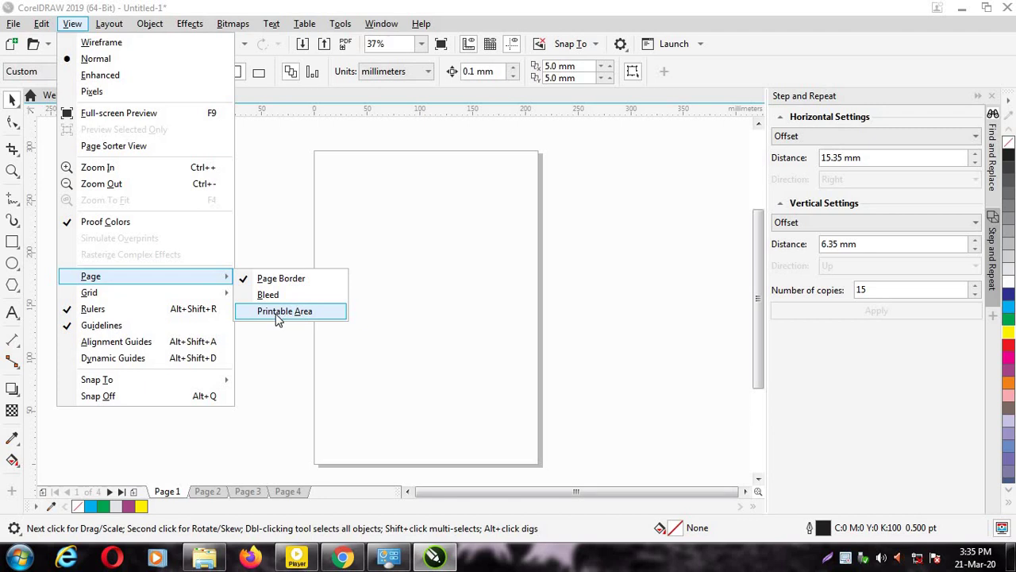
click(278, 313)
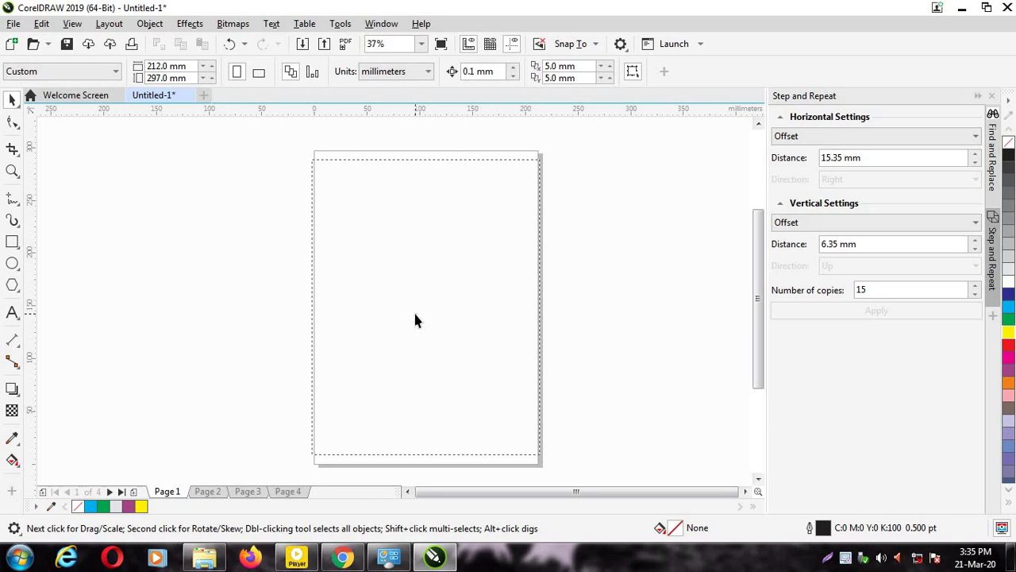
click(72, 23)
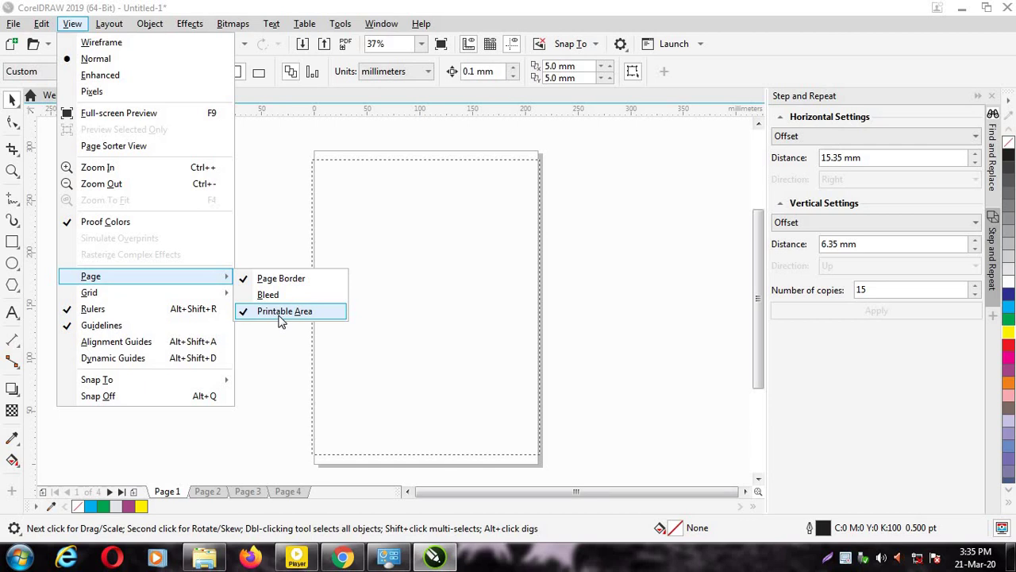
click(279, 317)
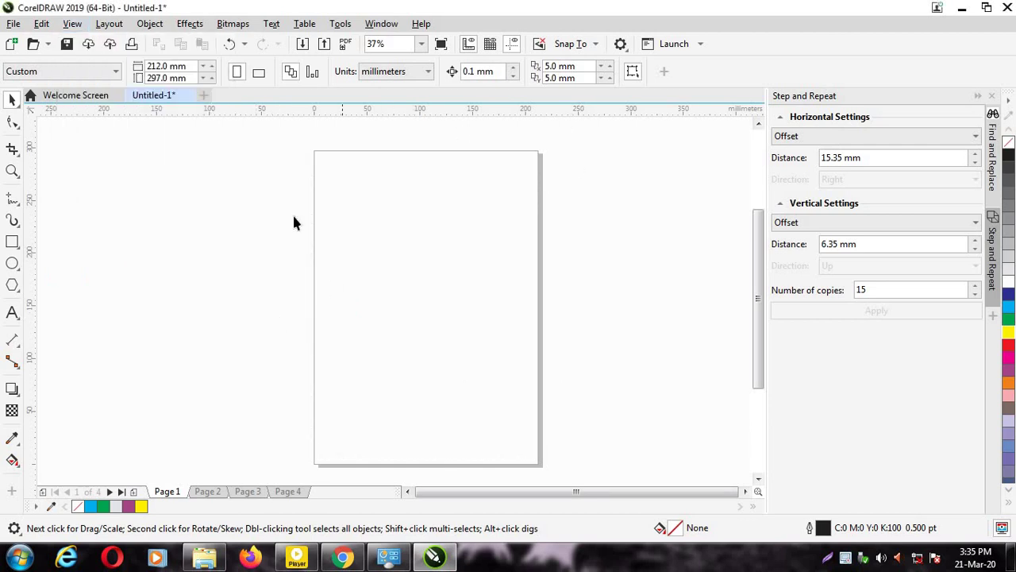
Turn on the Printable Area and Bleed displays together for Page 1.
click(75, 25)
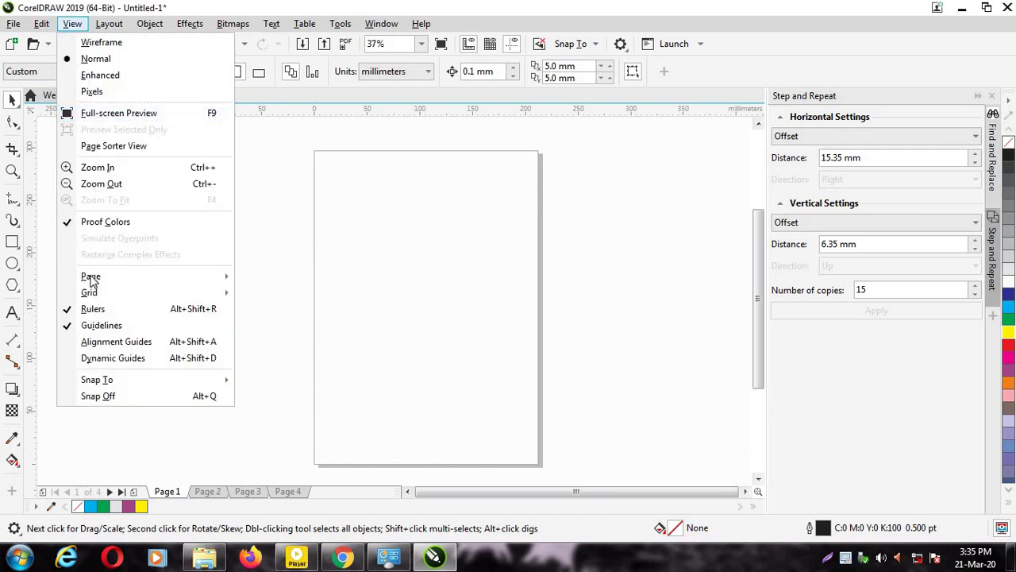
mouse_move(95, 279)
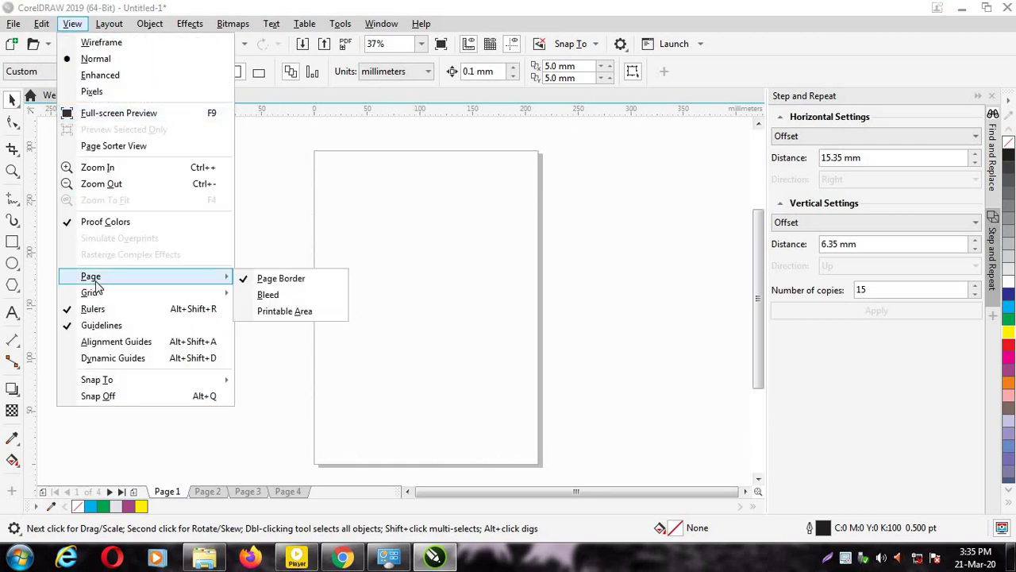
click(270, 314)
click(62, 26)
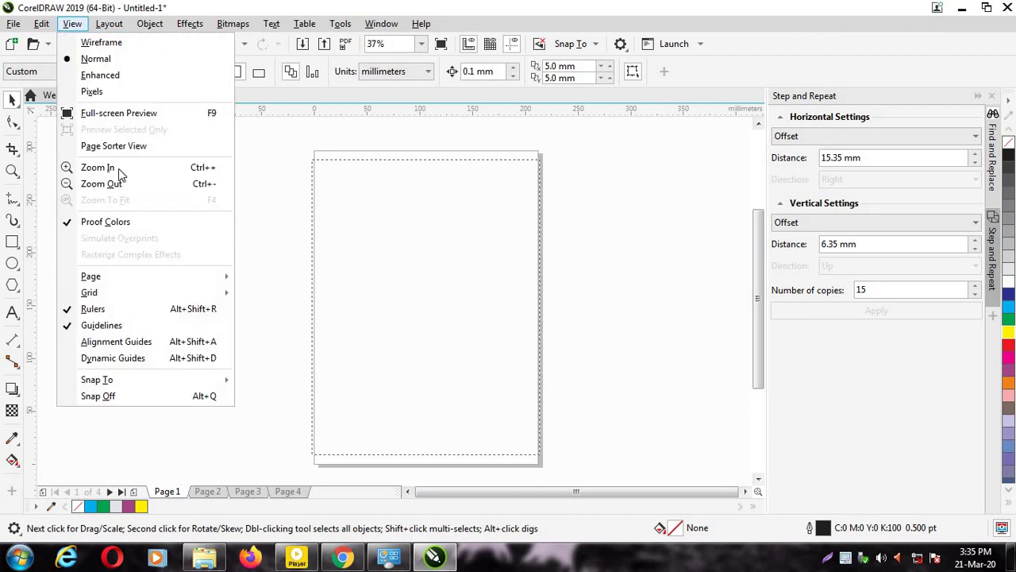
mouse_move(159, 277)
click(269, 296)
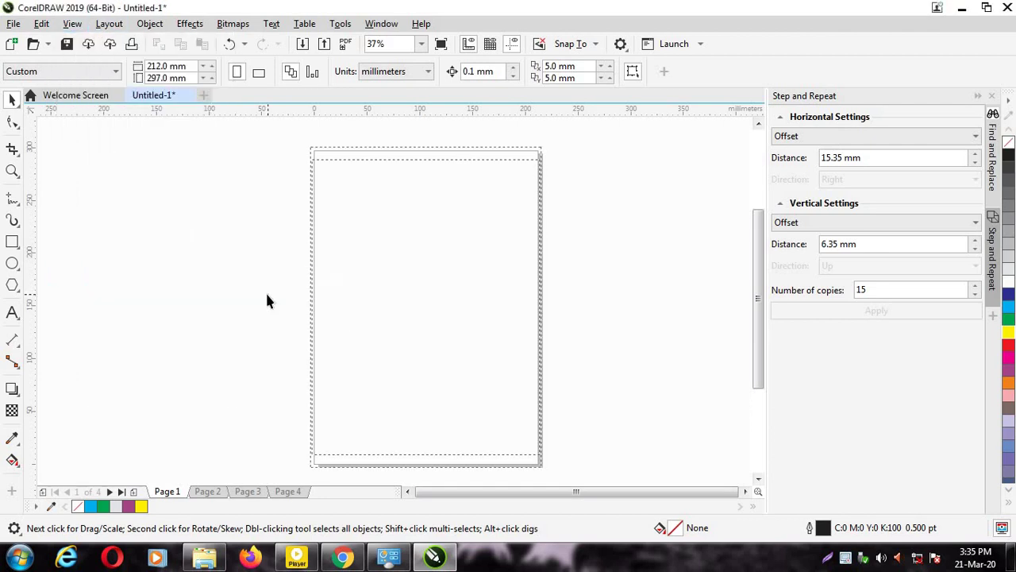
Turn off the Bleed and Printable Area displays, leaving only the Page Border on.
click(71, 23)
mouse_move(127, 278)
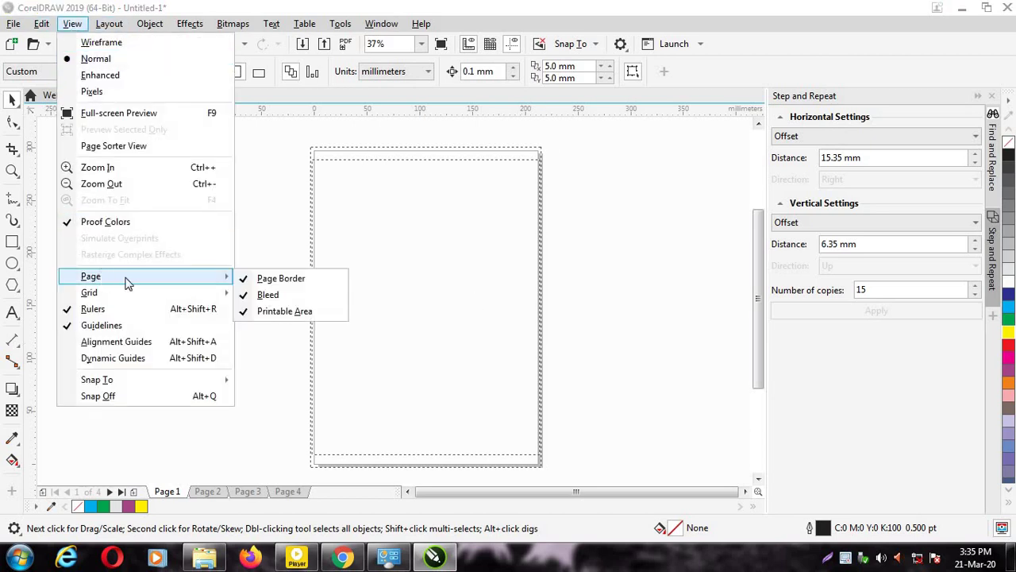
click(246, 298)
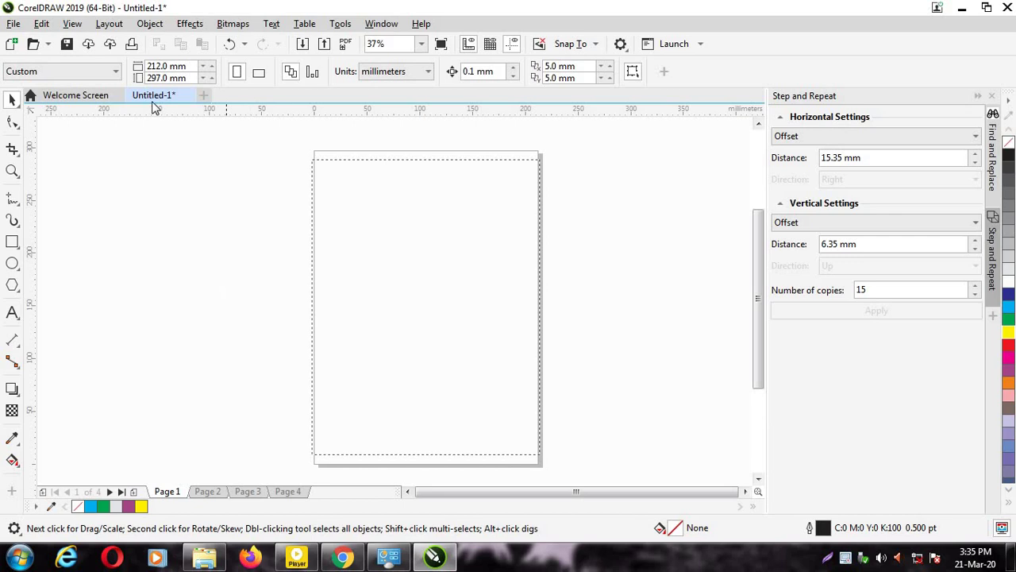
click(72, 24)
mouse_move(183, 276)
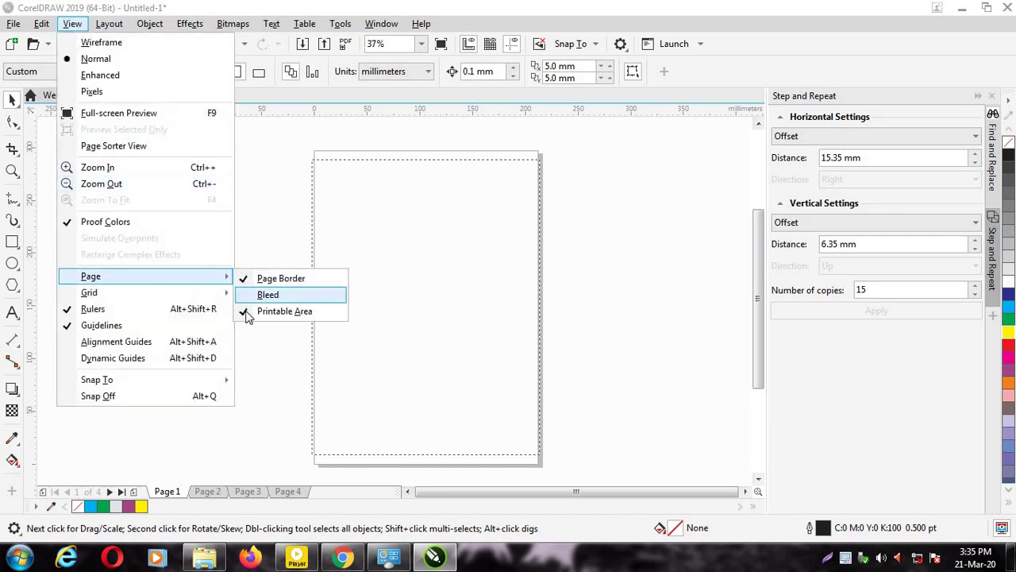
click(285, 312)
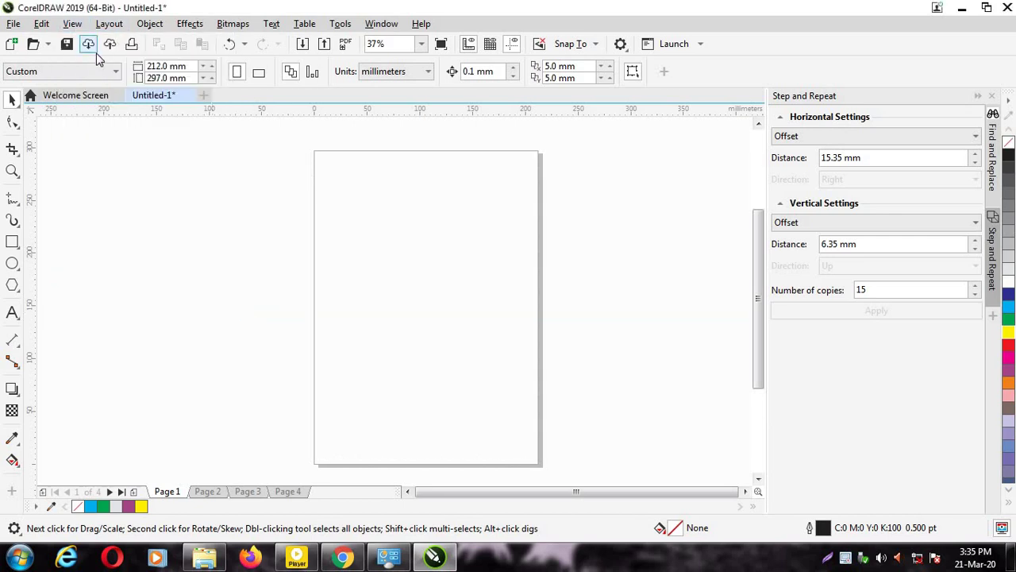
Show the Document Grid and examine its spacing around Page 1 at several zoom levels.
click(72, 24)
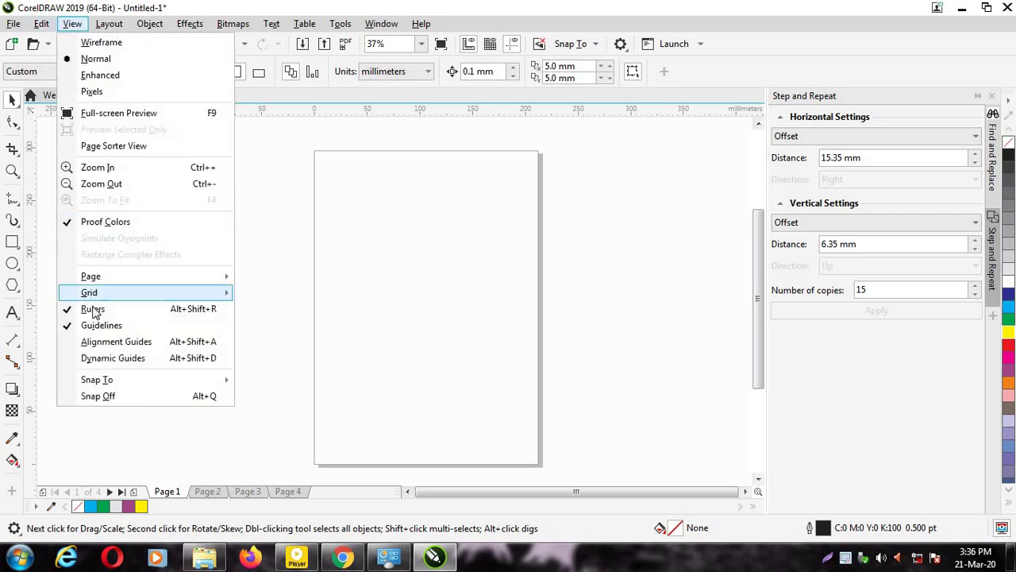
mouse_move(111, 293)
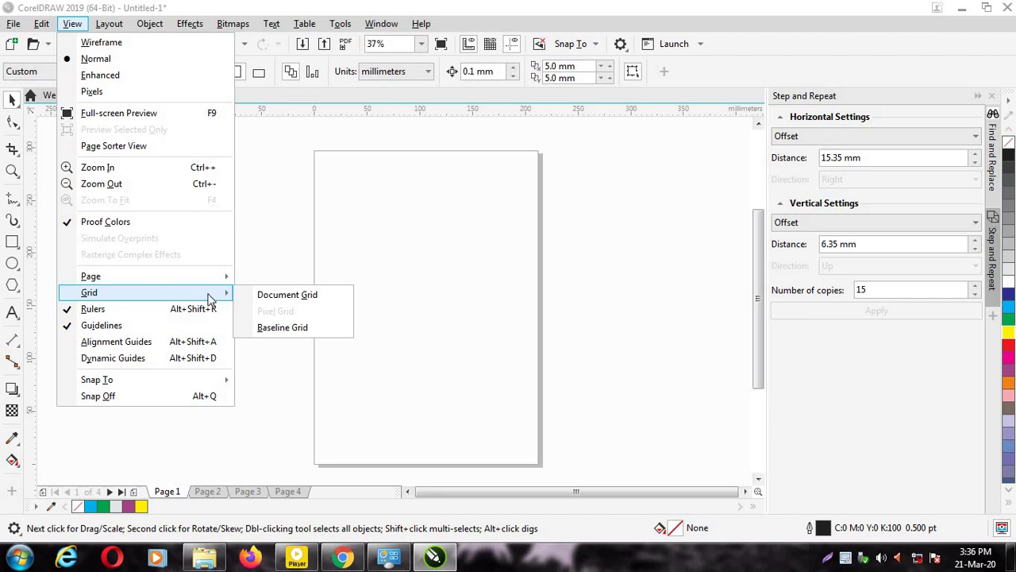
click(261, 298)
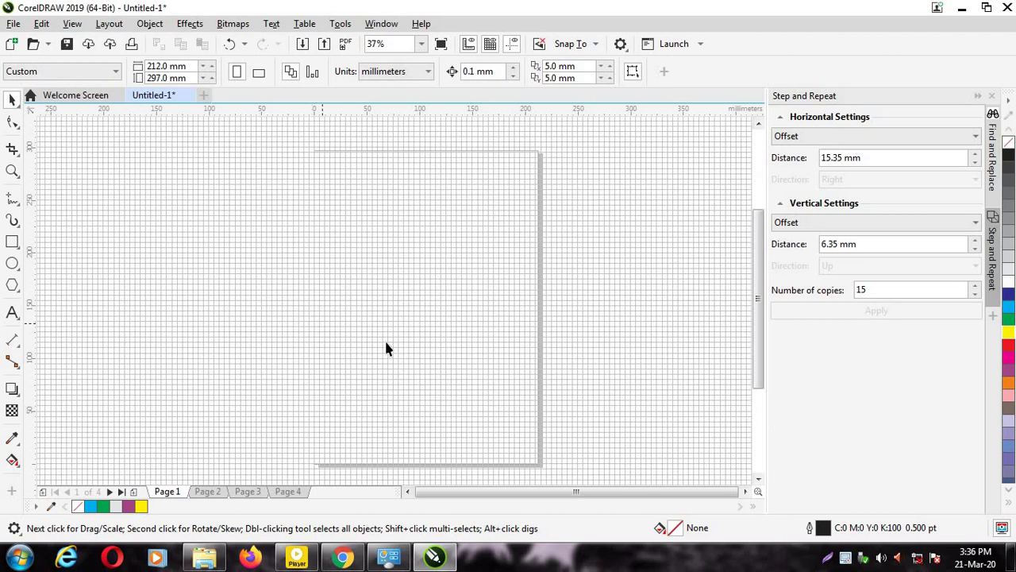
scroll(373, 337, up, 2)
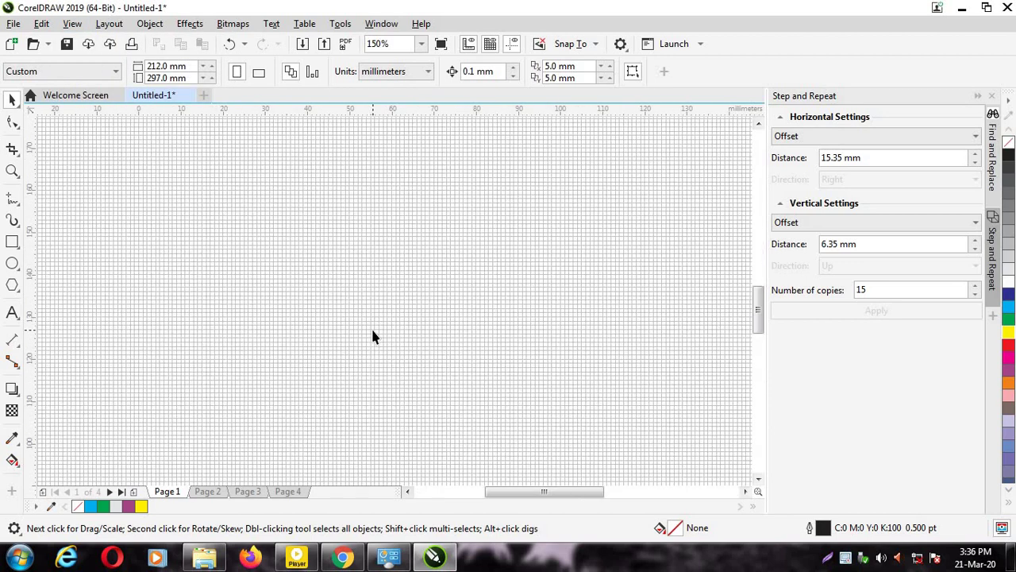
scroll(373, 336, down, 5)
scroll(372, 336, up, 3)
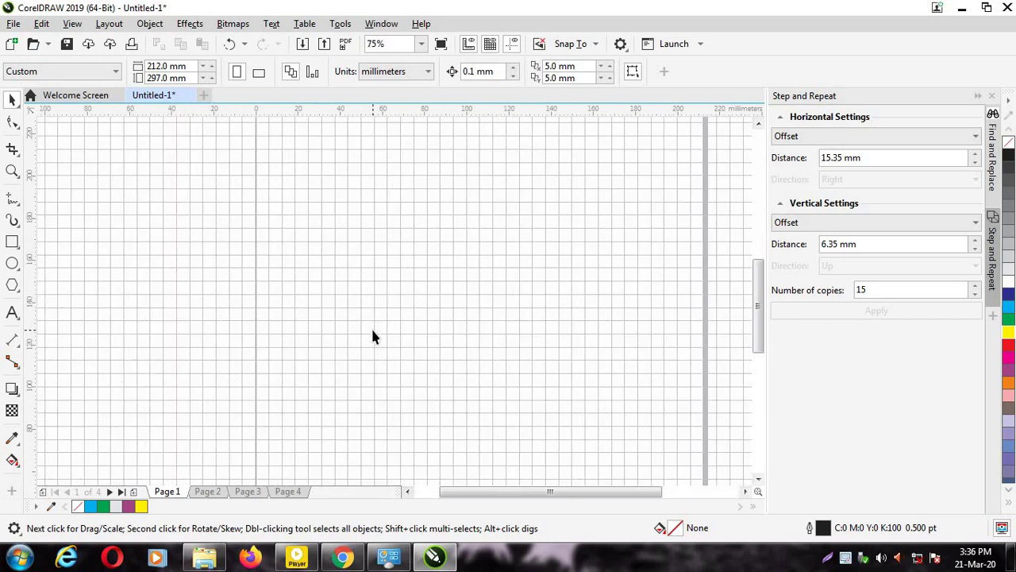
scroll(395, 312, down, 2)
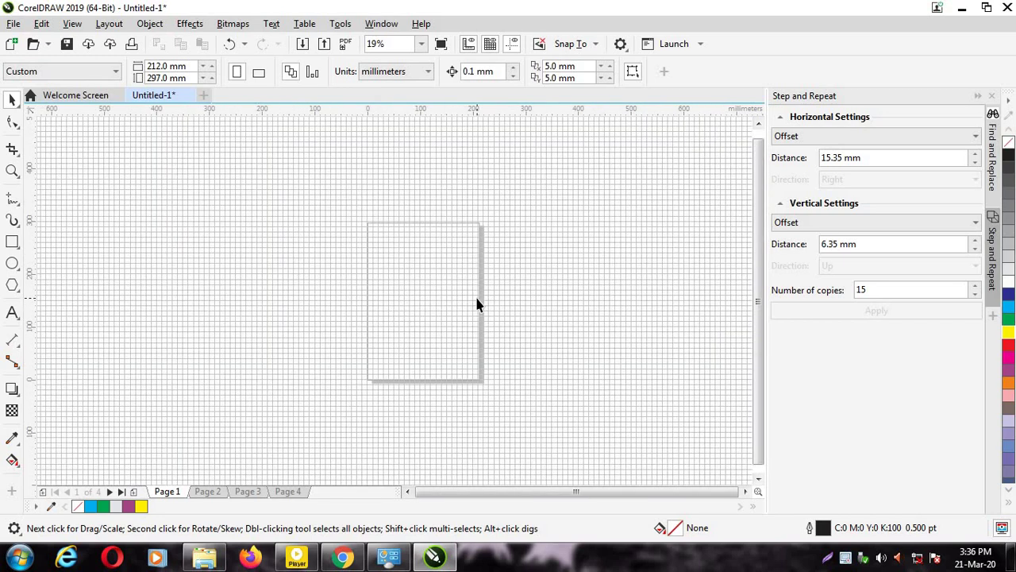
scroll(477, 304, up, 1)
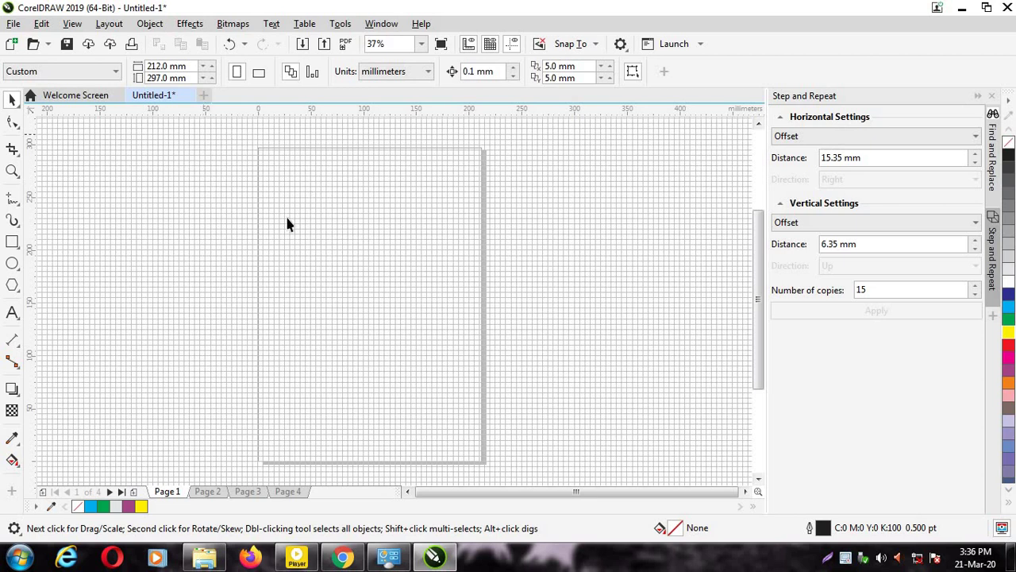
Draw a rectangle about 201 by 38 mm along the grid just inside Page 1's upper edge and fill it yellow.
click(14, 242)
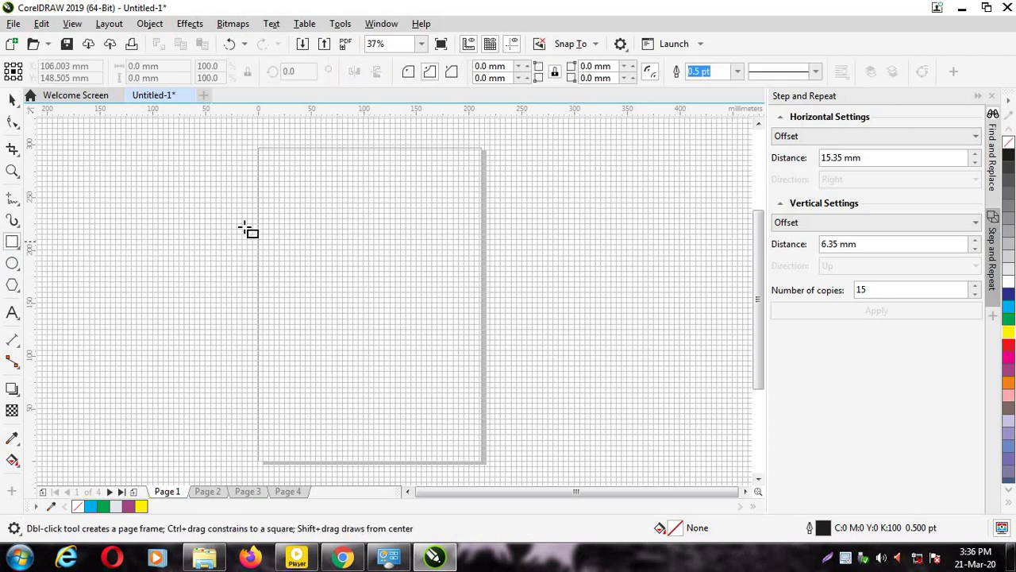
click(12, 100)
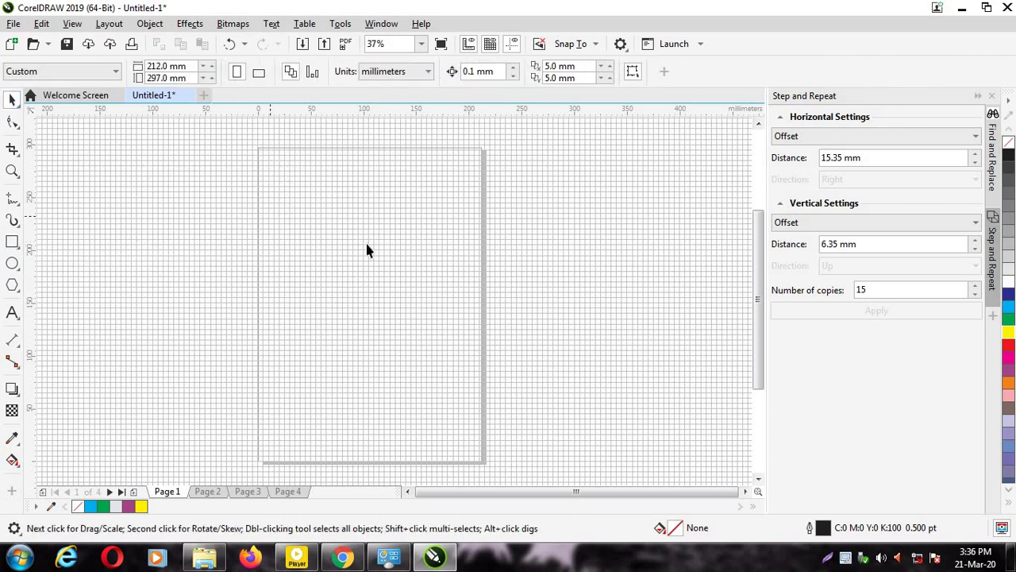
scroll(370, 250, up, 2)
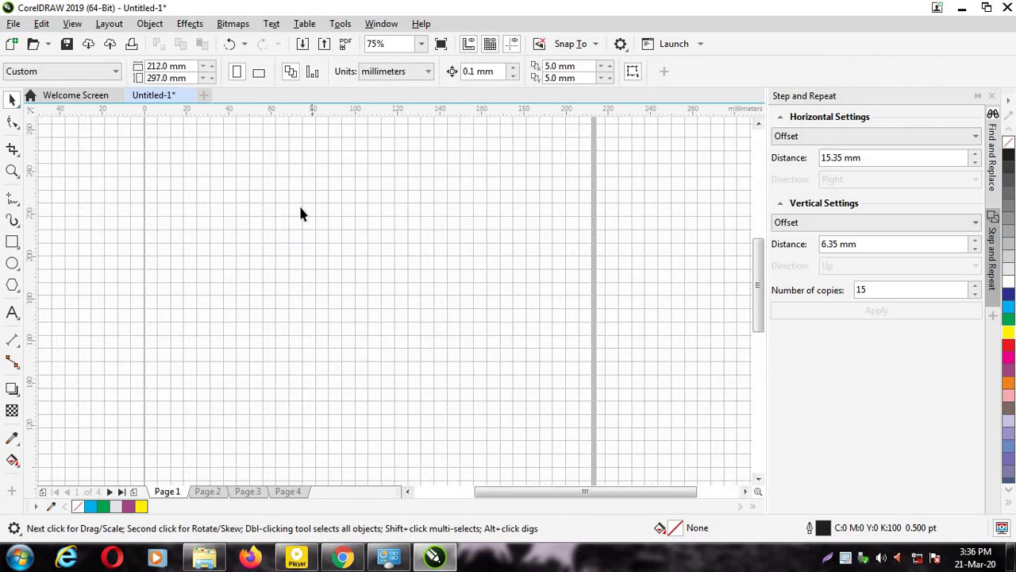
drag(760, 295, 759, 262)
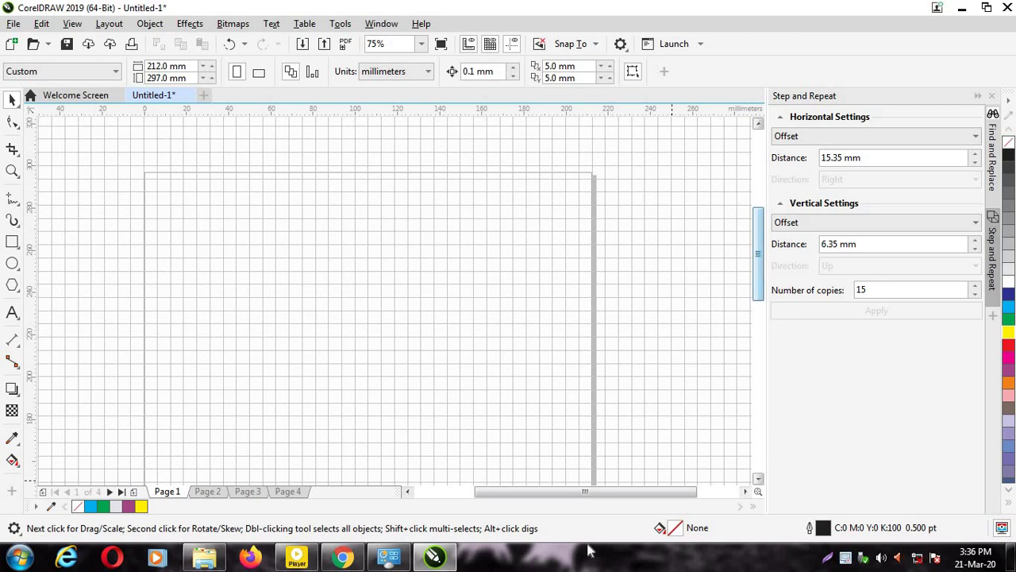
drag(579, 493, 550, 492)
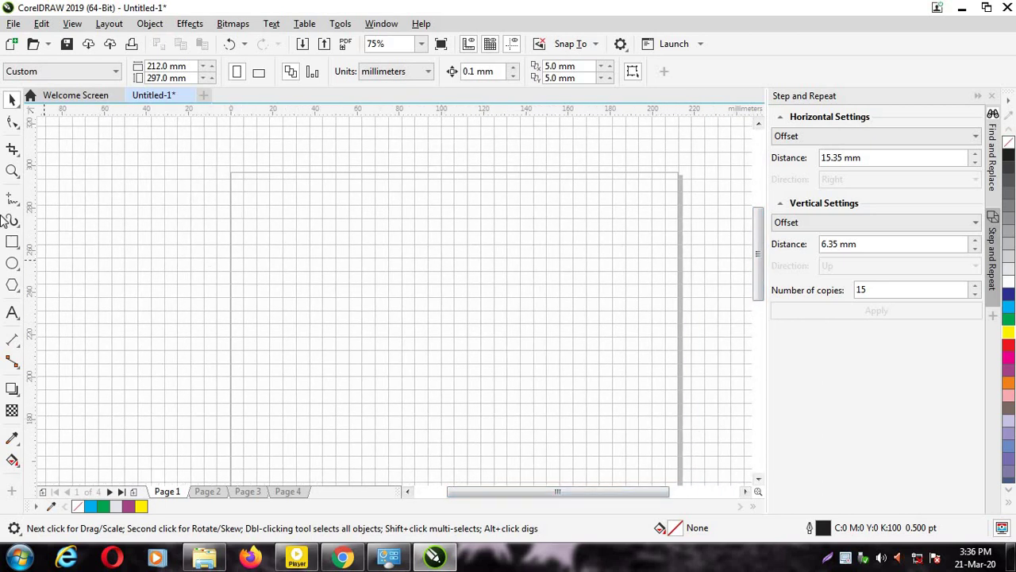
click(13, 242)
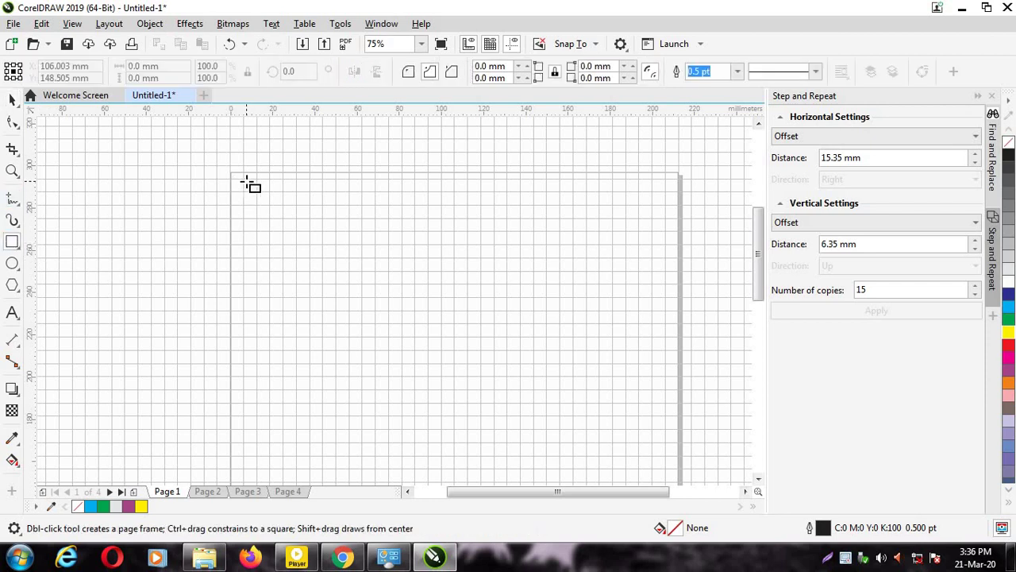
drag(243, 178, 668, 257)
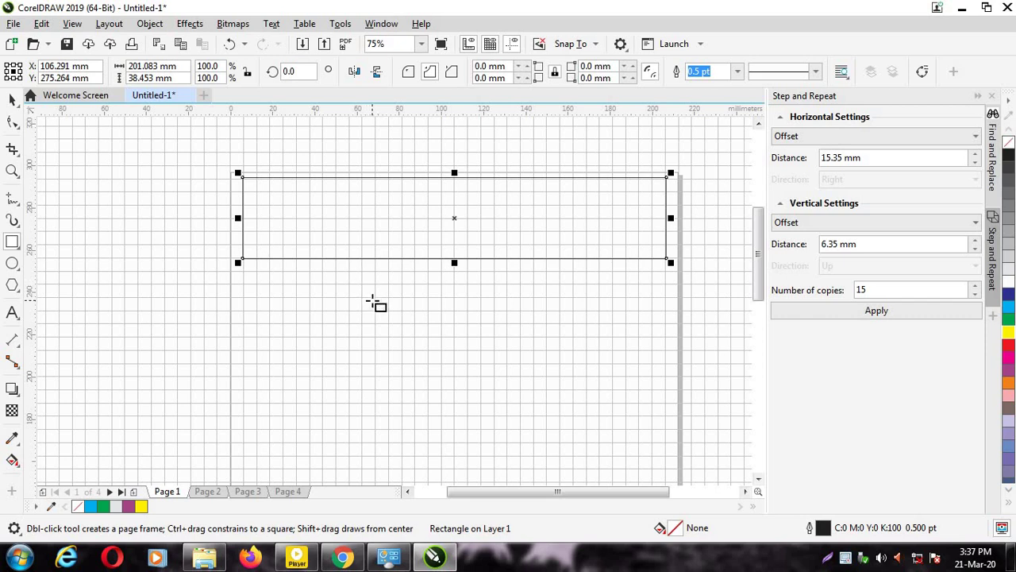
click(1009, 332)
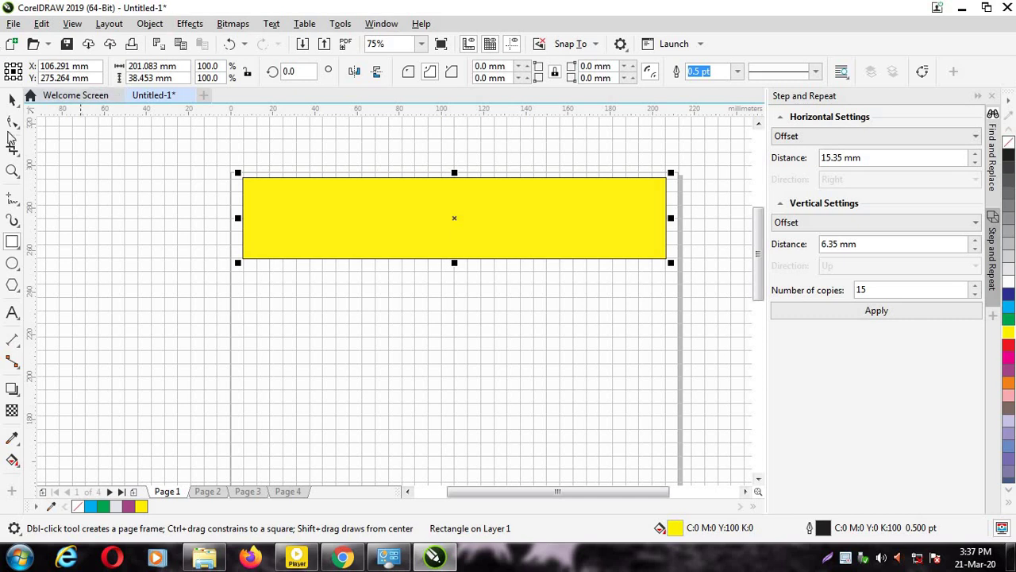
click(11, 100)
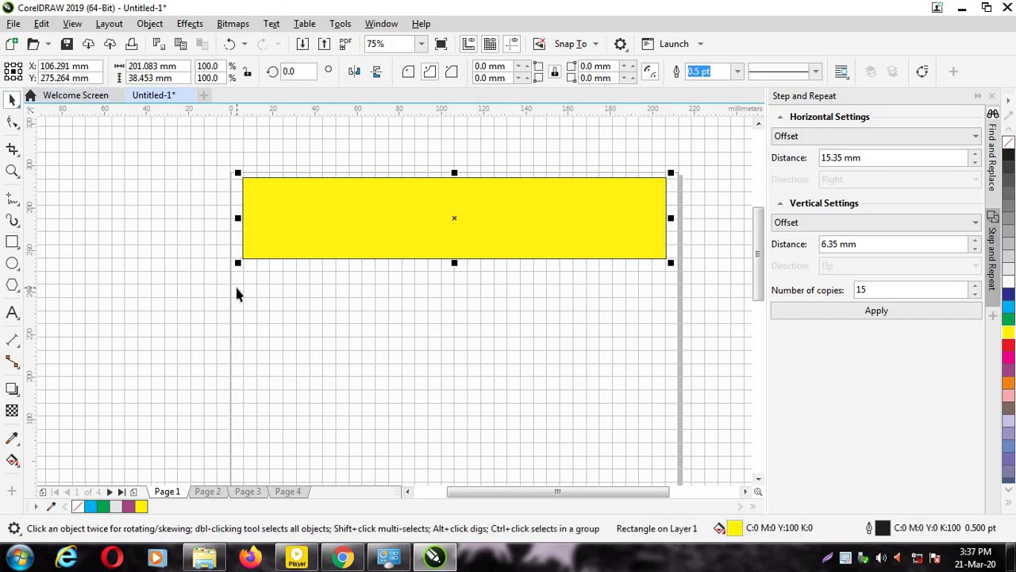
click(278, 296)
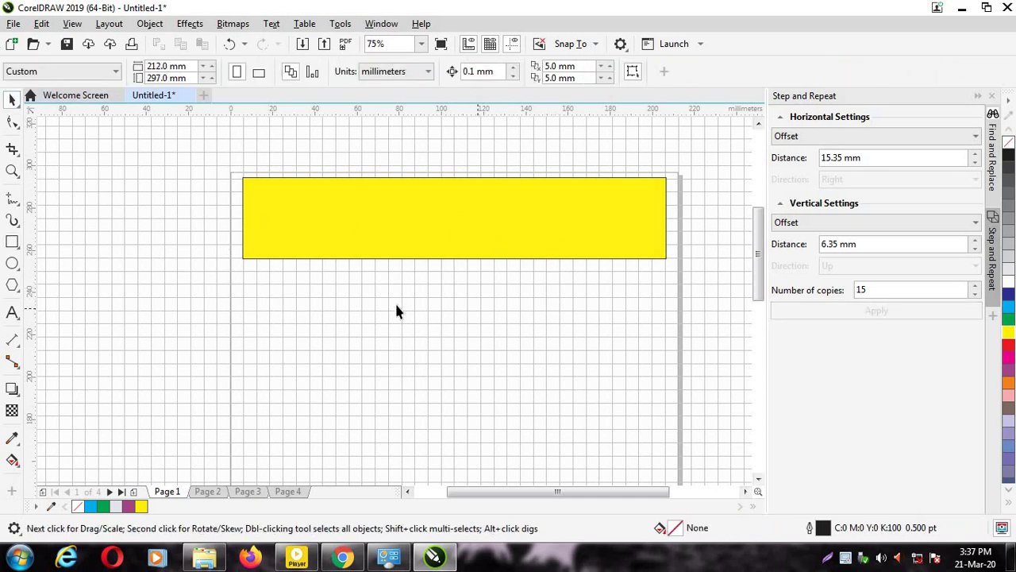
Draw a second rectangle about 201 by 39 mm just below the yellow one, aligned with its sides, and fill it cyan.
click(12, 242)
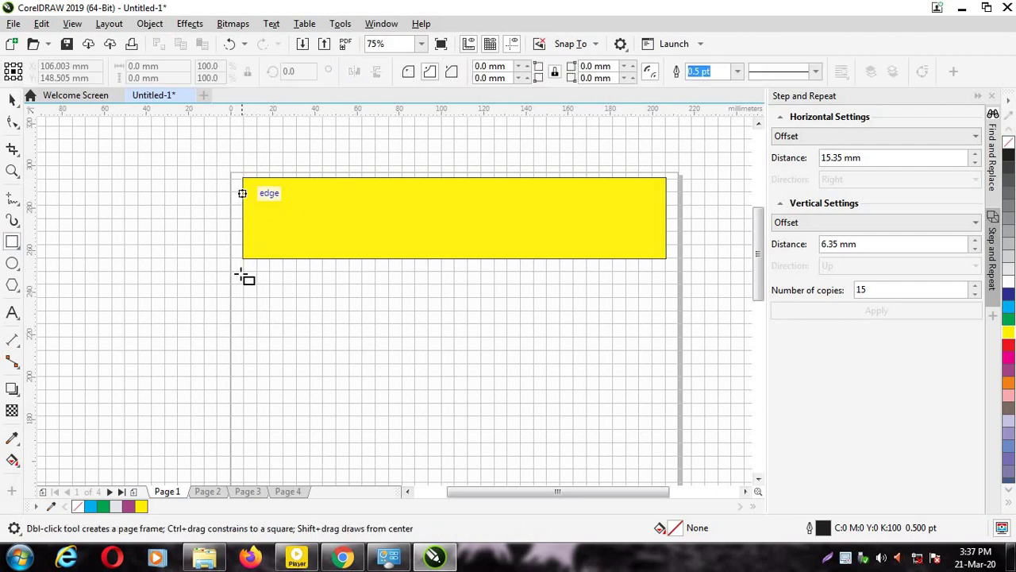
drag(243, 270, 668, 352)
click(1009, 306)
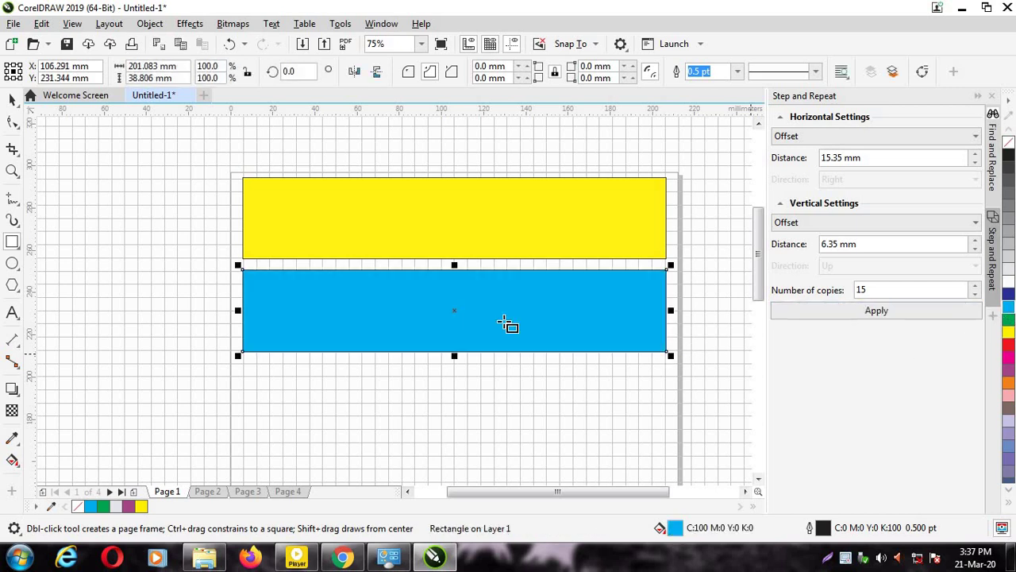
Deselect the cyan rectangle and turn off the Document Grid display.
click(11, 99)
click(98, 229)
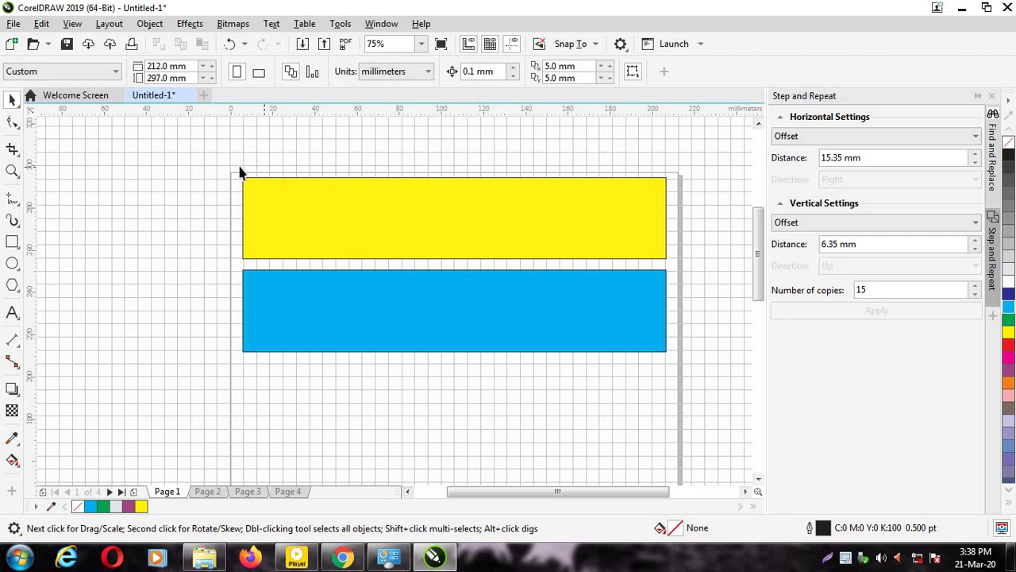
click(70, 26)
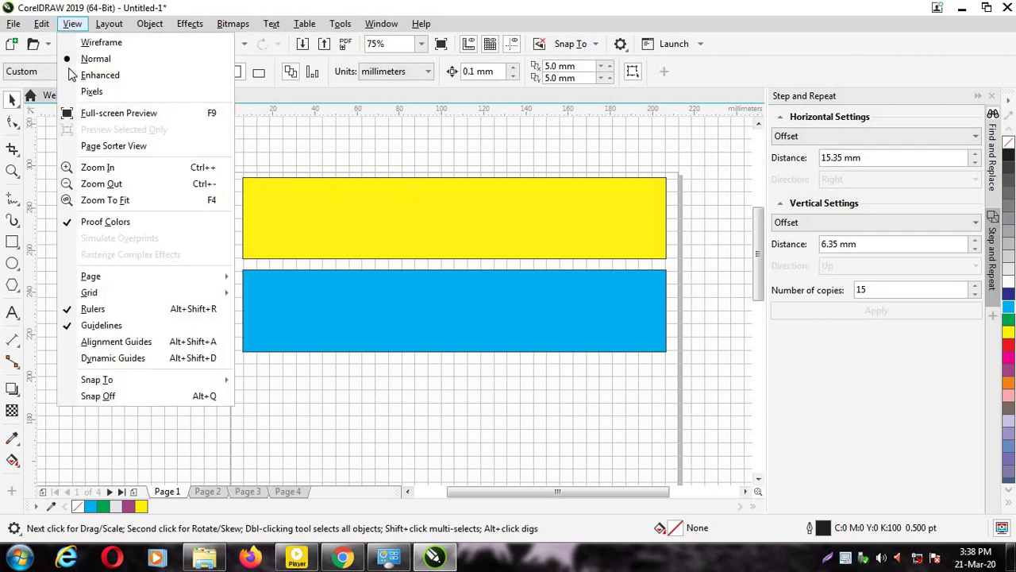
mouse_move(171, 300)
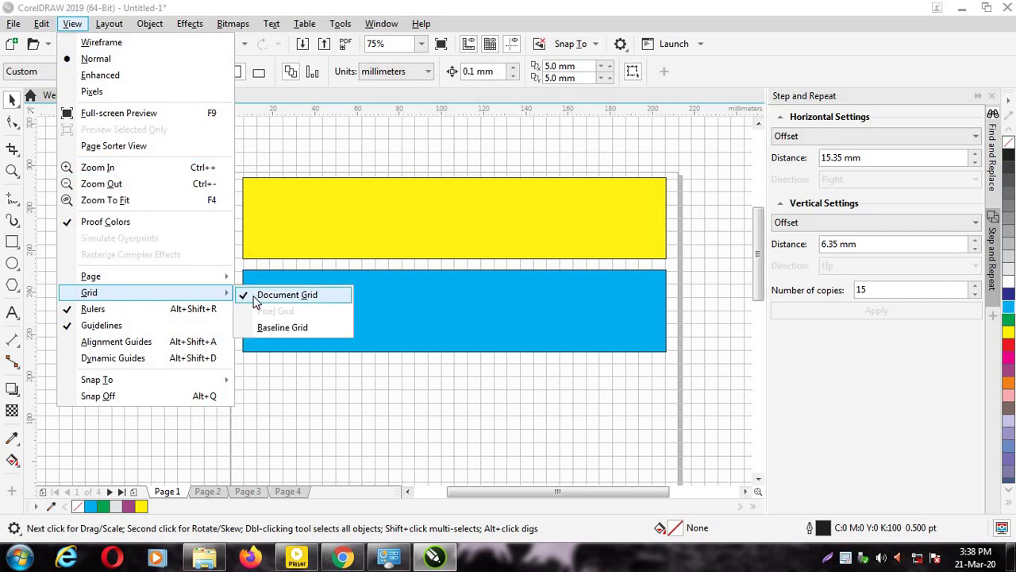
click(253, 299)
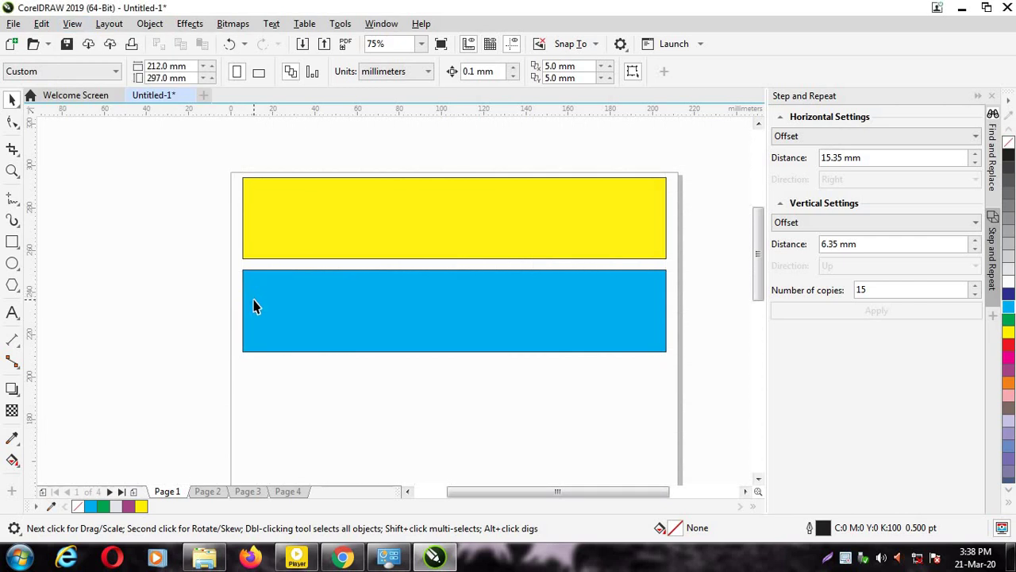
Show the Baseline Grid and examine its horizontal lines across Page 1 at several zoom levels.
scroll(254, 306, down, 1)
click(73, 23)
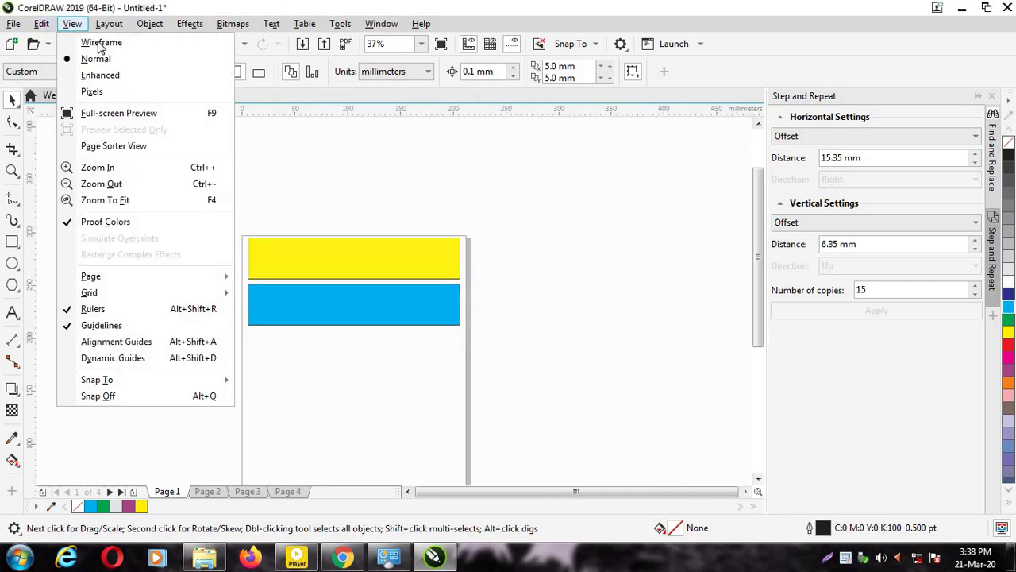
mouse_move(188, 293)
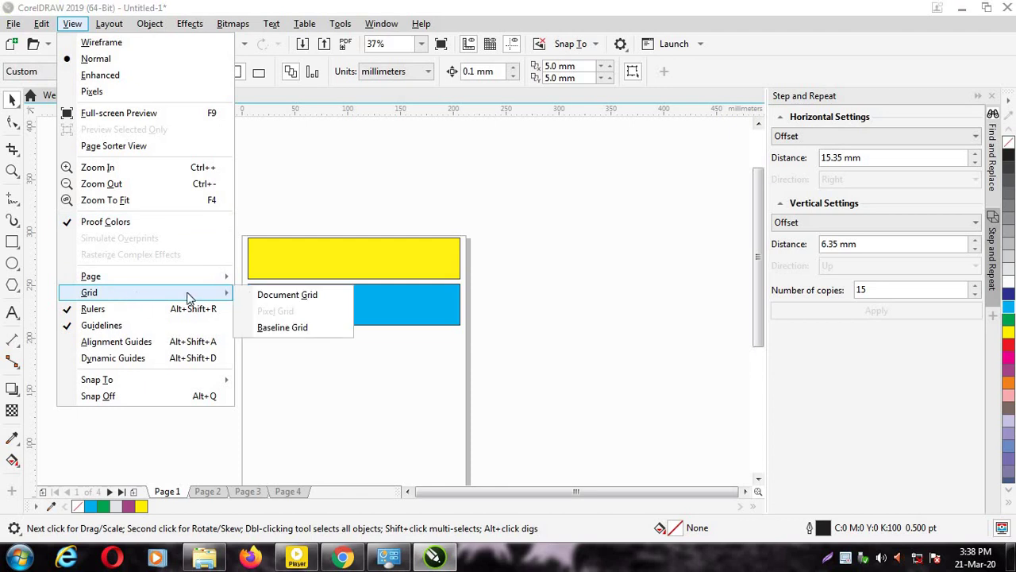
click(282, 327)
scroll(622, 357, up, 5)
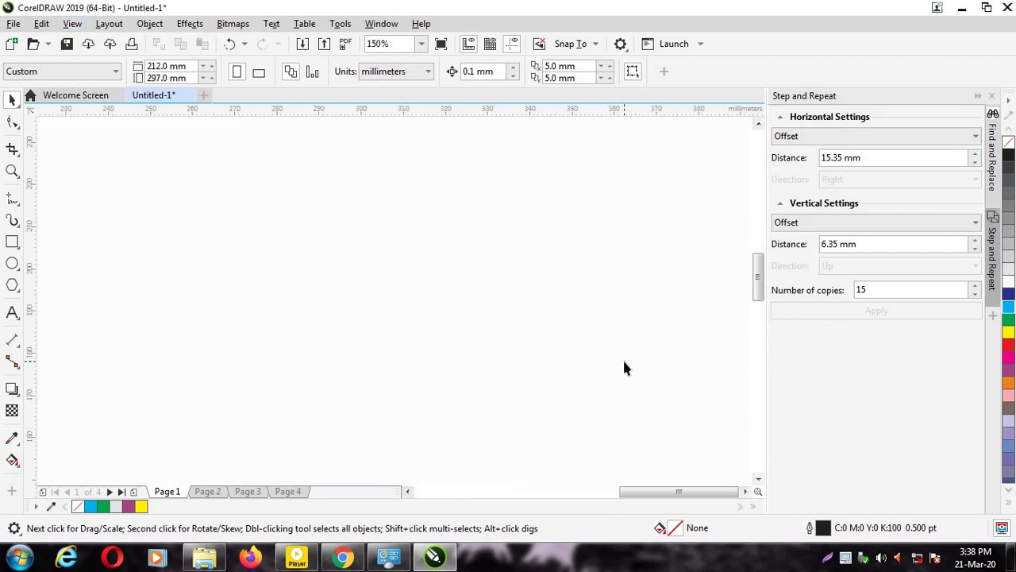
drag(642, 492, 545, 492)
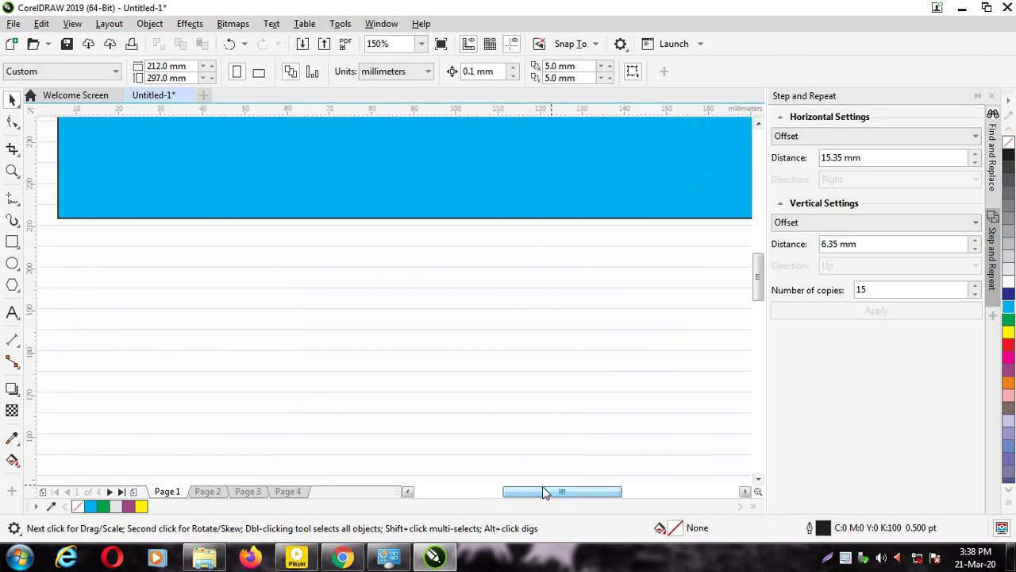
scroll(401, 259, down, 4)
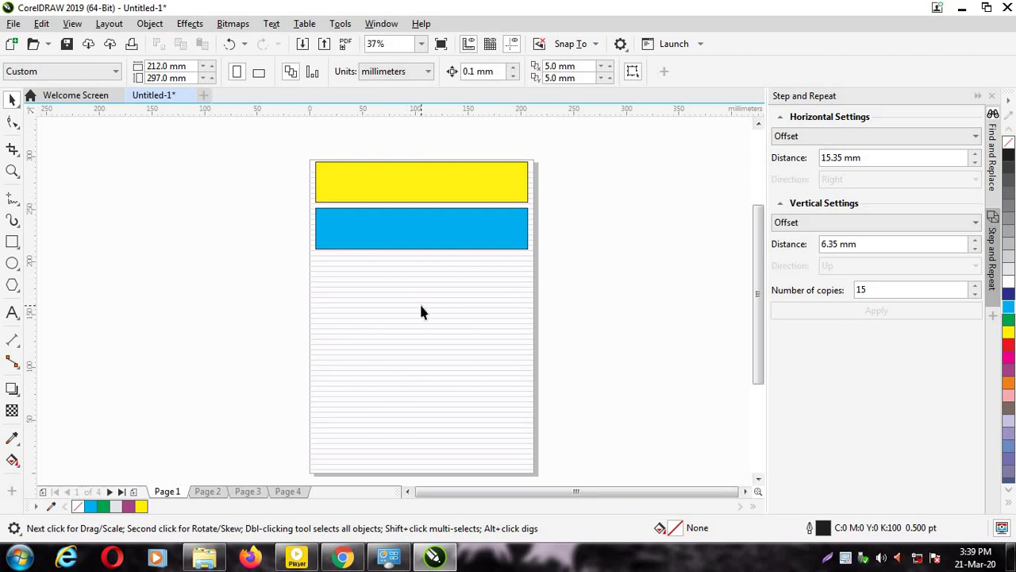
scroll(419, 302, up, 3)
drag(759, 302, 758, 253)
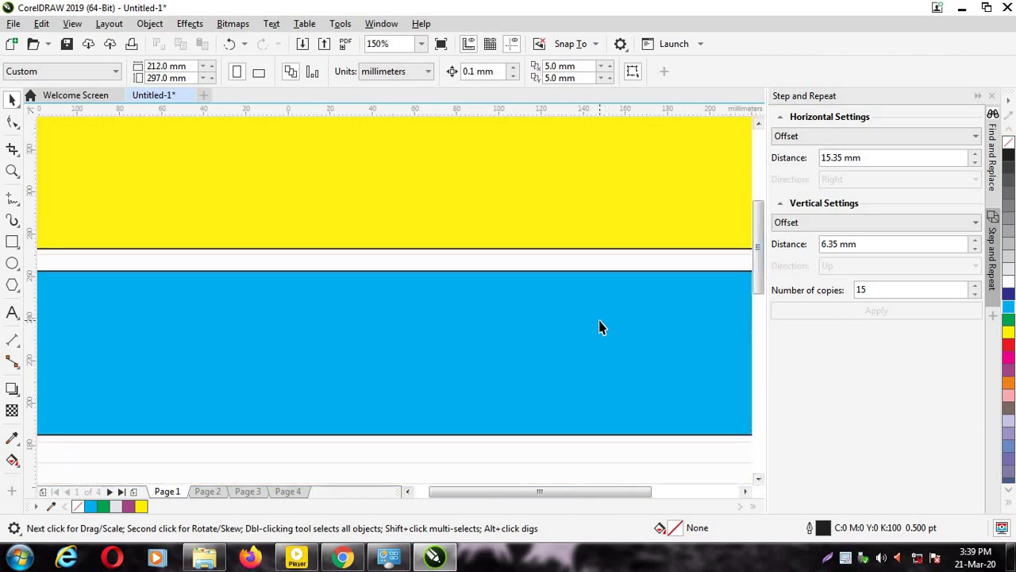
scroll(601, 327, down, 2)
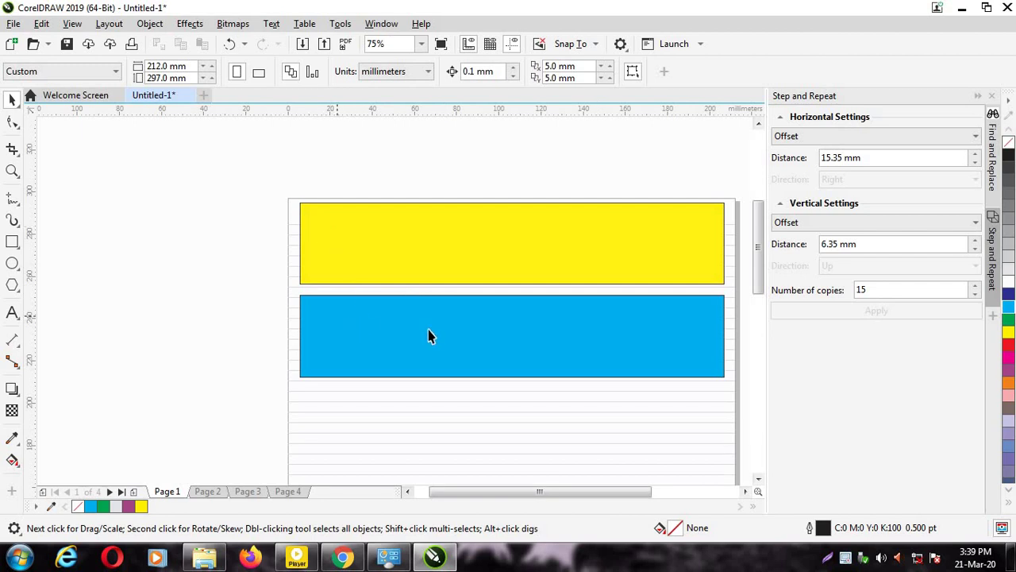
Move the cyan and yellow rectangles down along the baseline grid and extend the yellow one's lower edge to about 45.5 mm tall.
drag(453, 356, 462, 427)
mouse_move(410, 259)
mouse_down()
mouse_move(413, 301)
mouse_move(410, 268)
mouse_up()
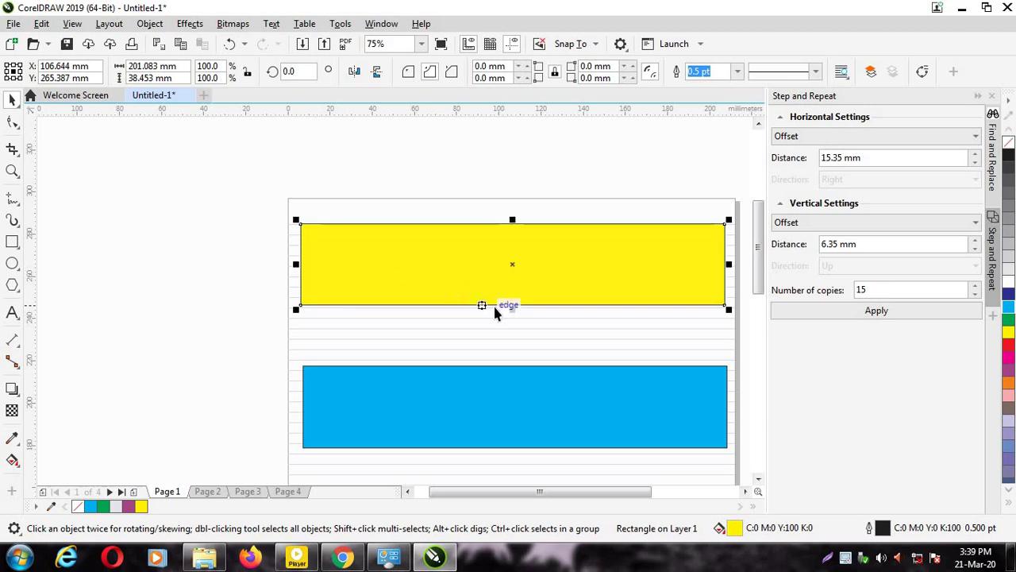
drag(512, 311, 513, 322)
click(239, 299)
click(431, 295)
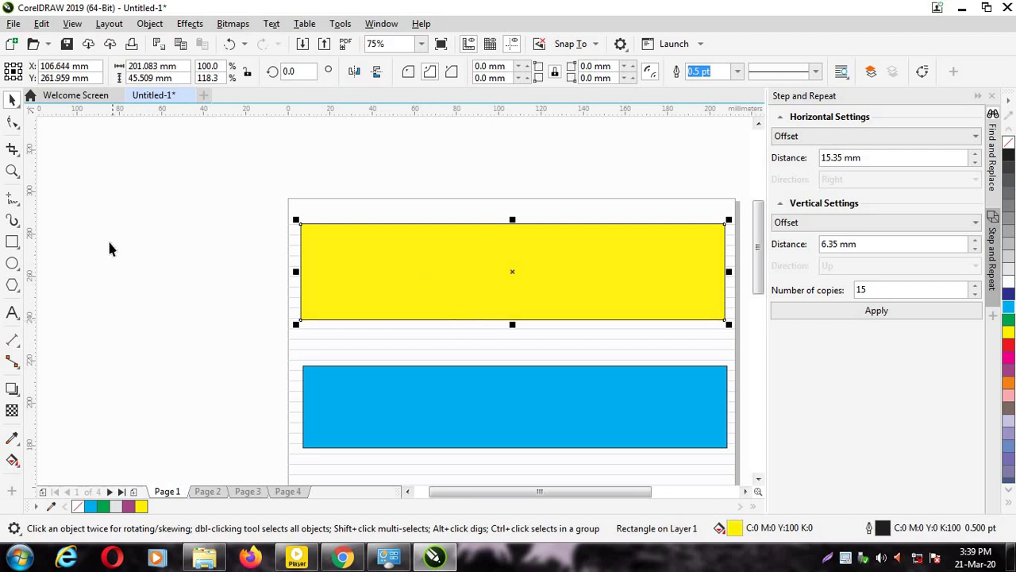
click(157, 251)
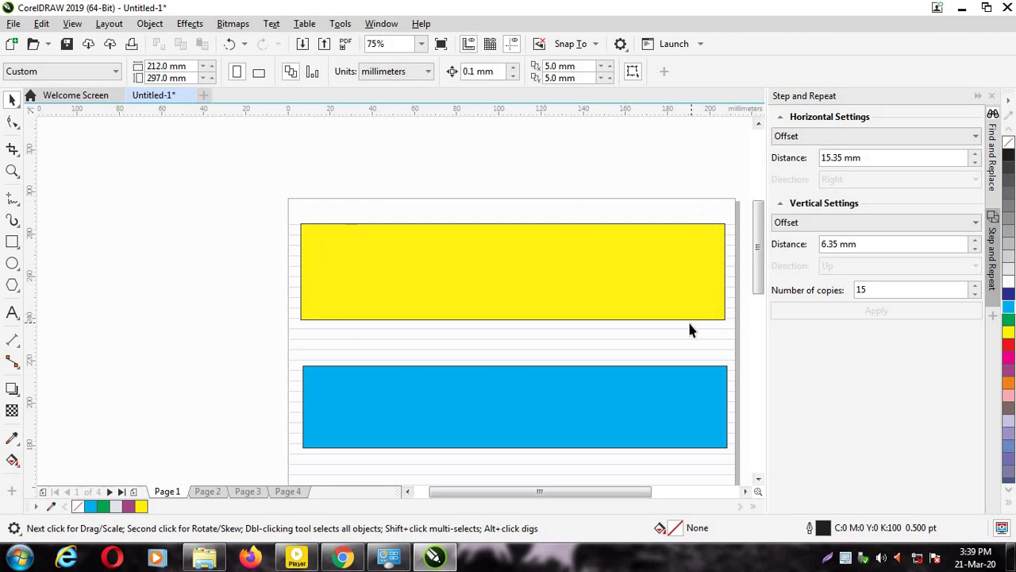
Examine how the baseline grid lines run between and below the two rectangles at several zoom levels.
drag(586, 492, 605, 484)
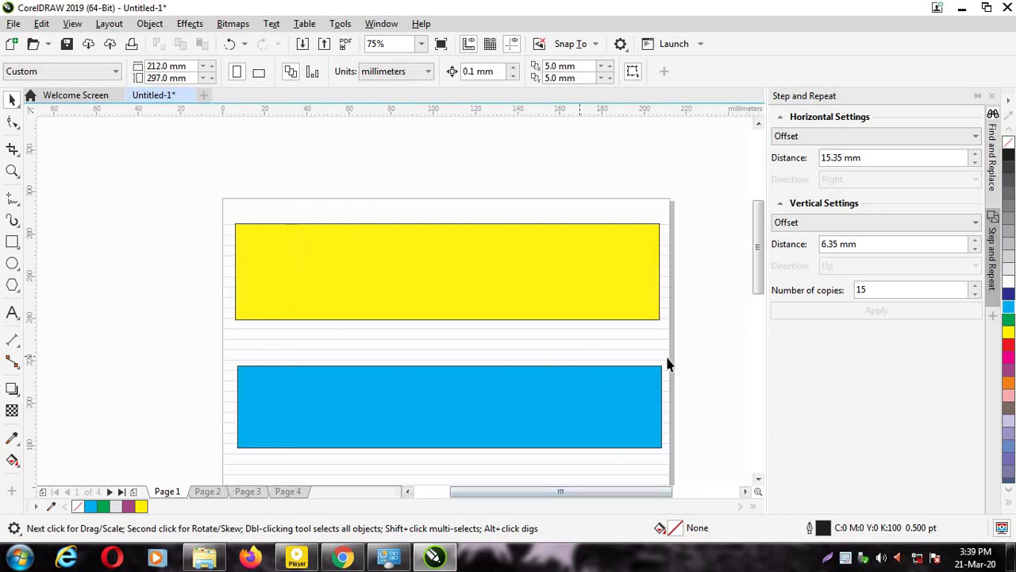
drag(755, 273, 762, 305)
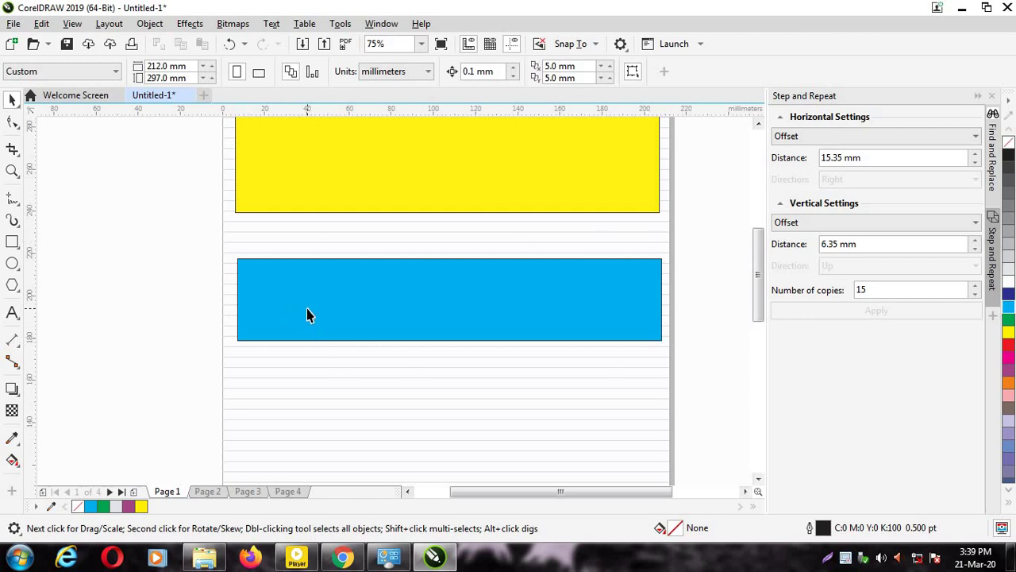
scroll(388, 370, up, 1)
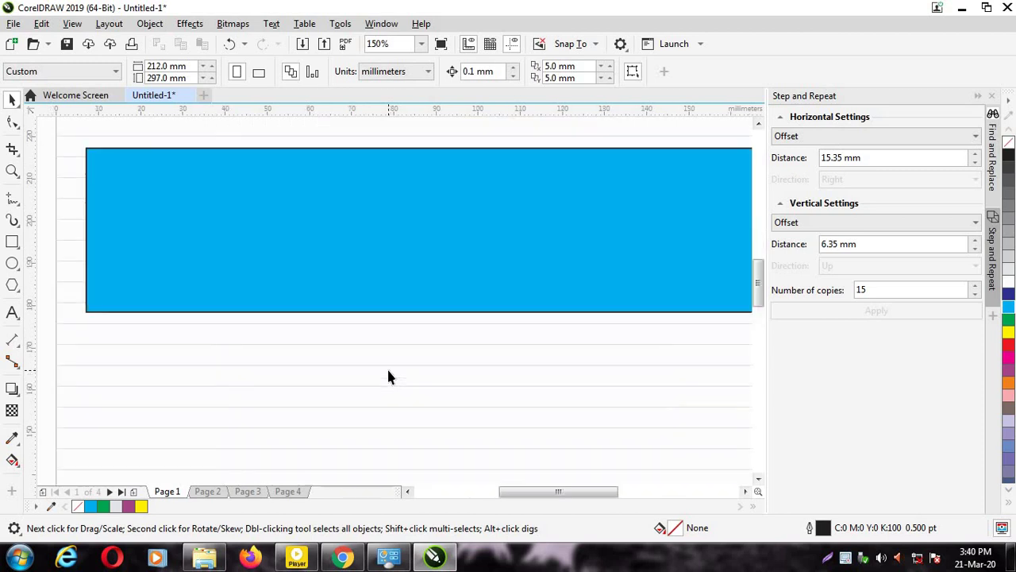
scroll(387, 370, down, 3)
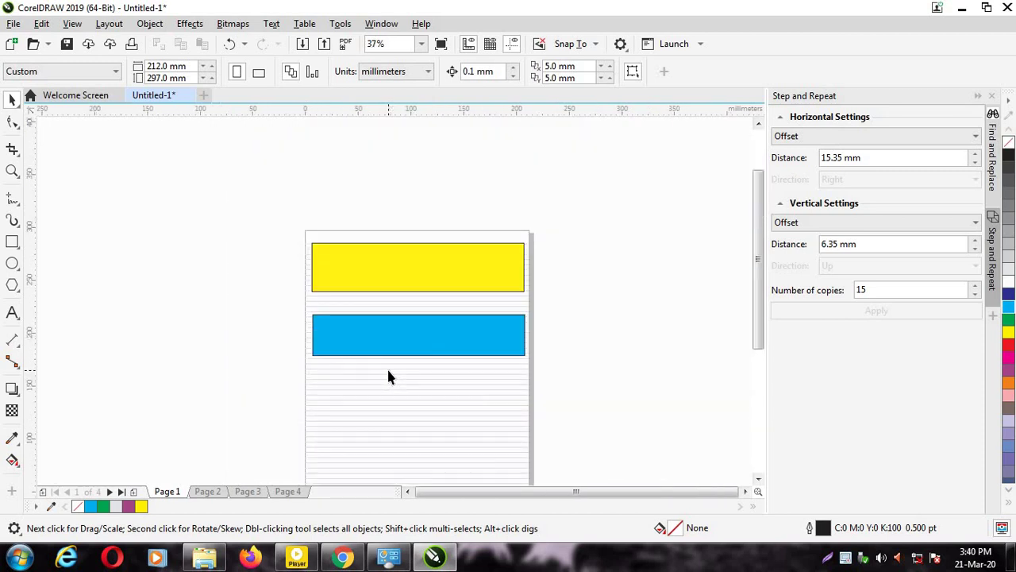
scroll(388, 374, up, 2)
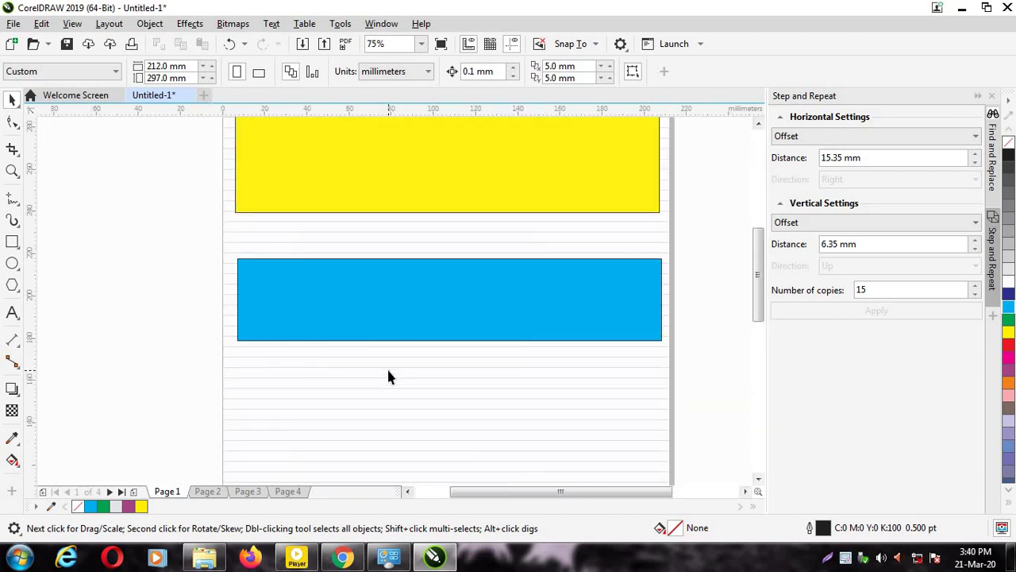
scroll(388, 375, up, 1)
scroll(389, 375, down, 3)
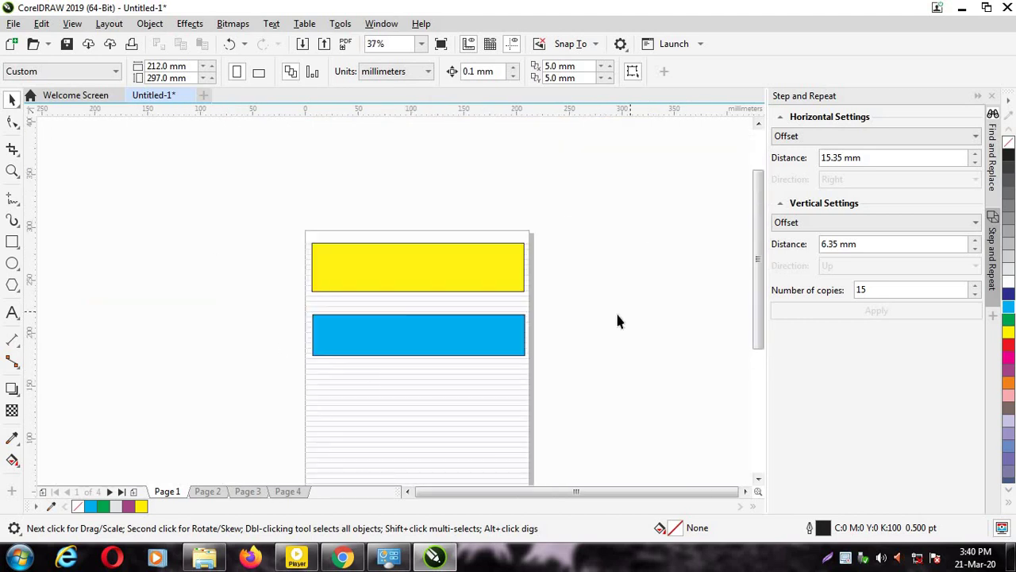
Turn off the Baseline Grid display on Page 1.
click(73, 24)
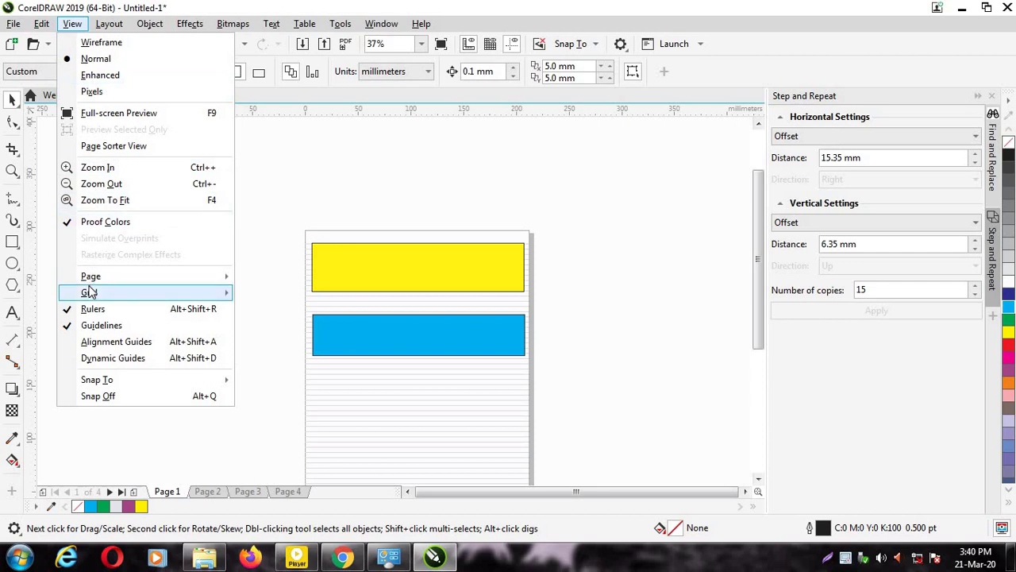
mouse_move(90, 294)
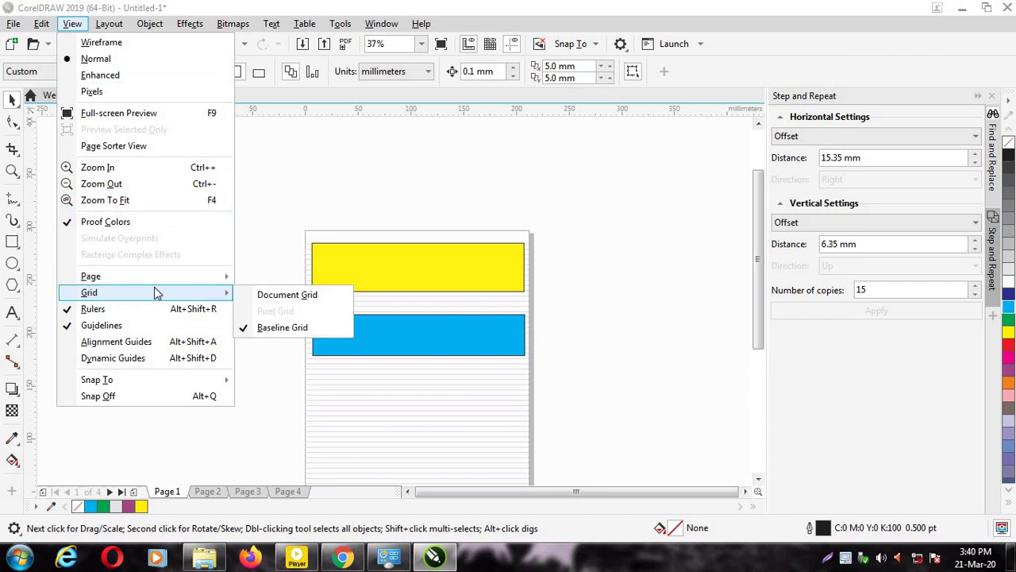
click(249, 334)
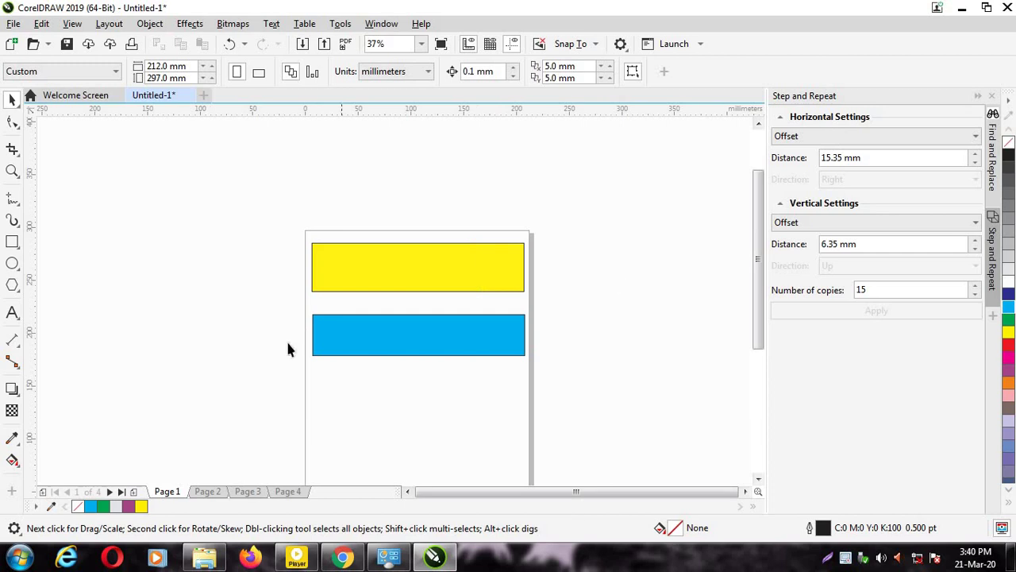
Hide the rulers around the drawing window and show them again.
click(77, 24)
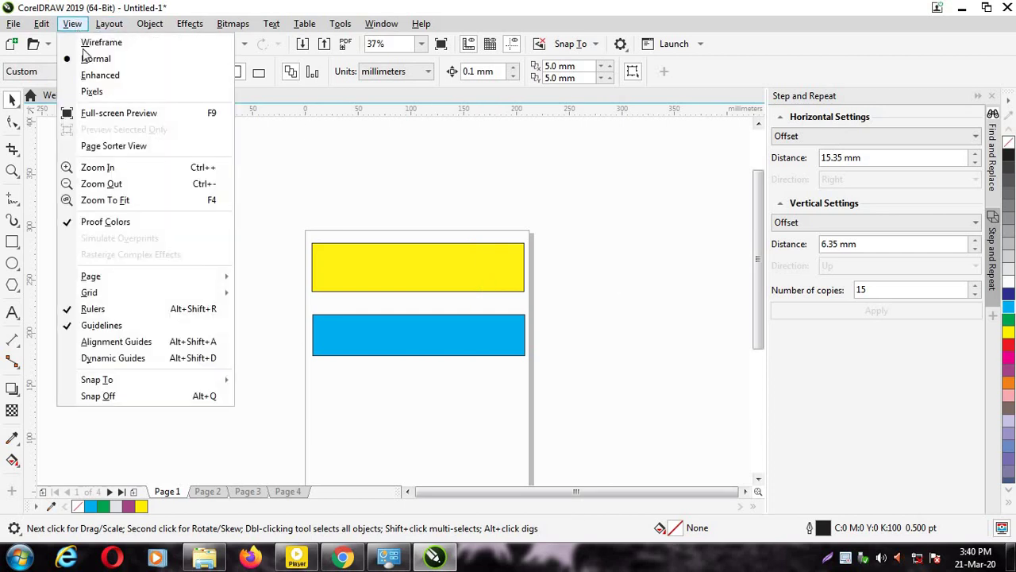
mouse_move(135, 299)
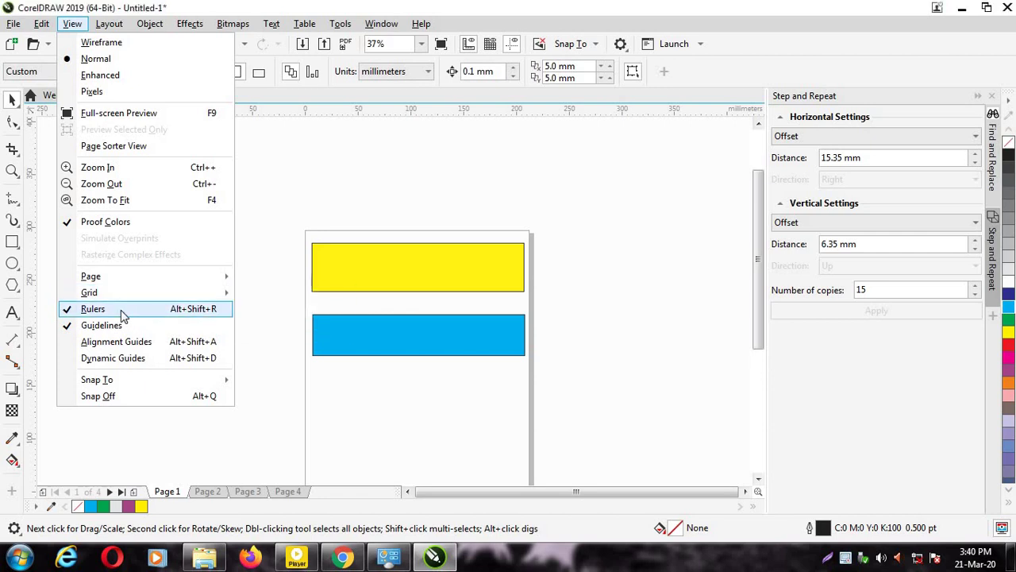
click(67, 307)
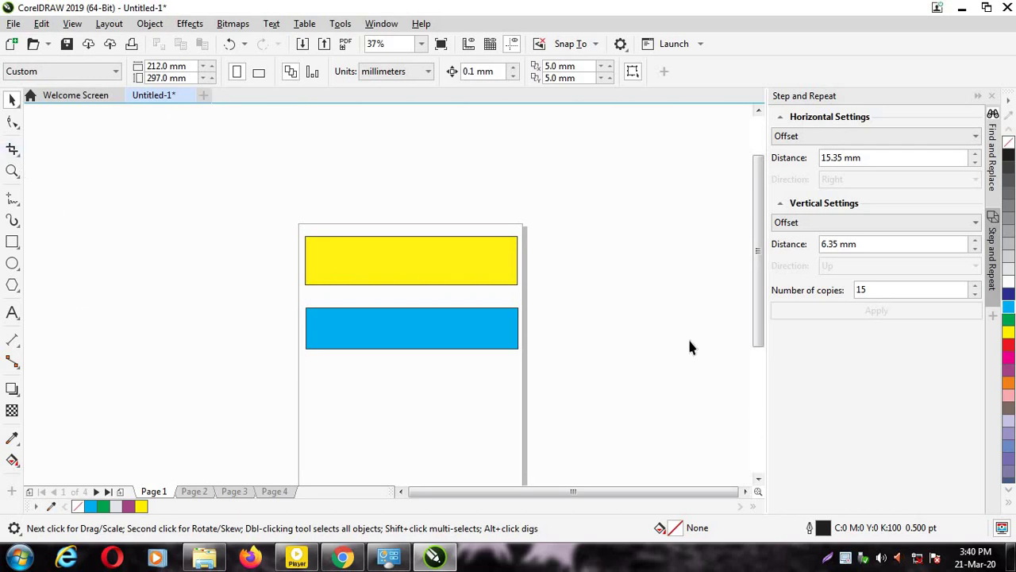
click(70, 25)
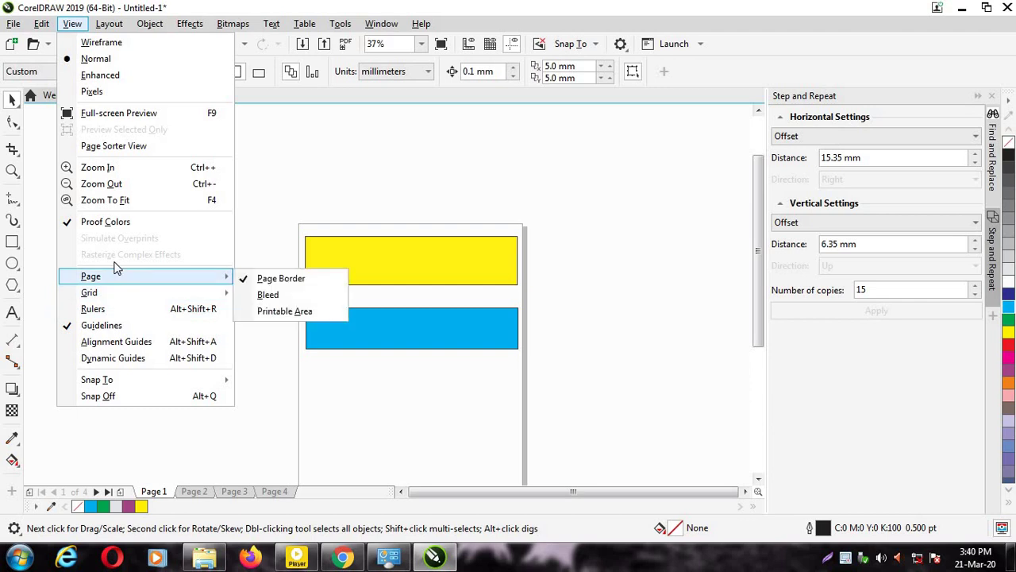
click(72, 314)
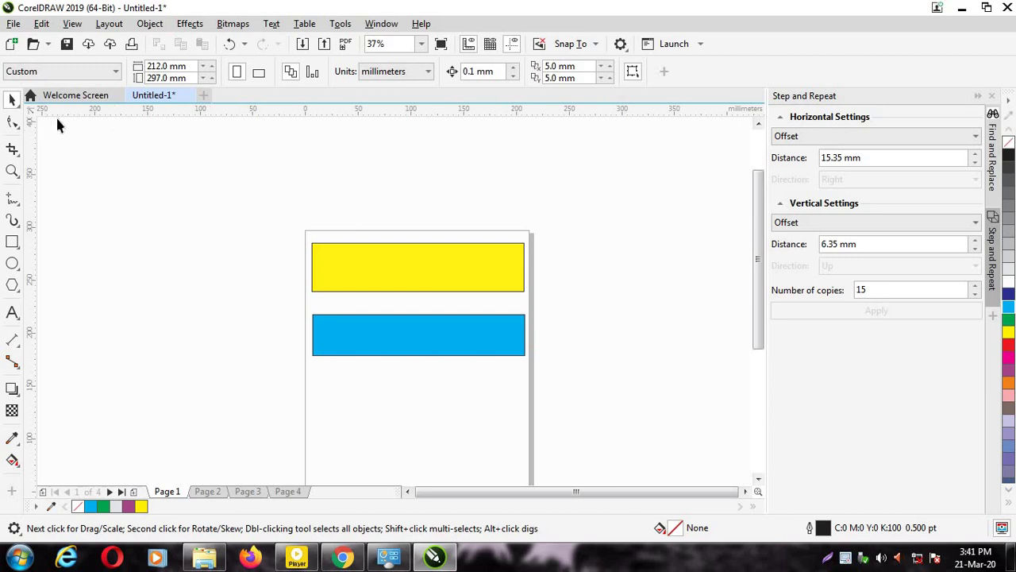
Set the document's ruler units to centimeters in the ruler setup.
right_click(758, 120)
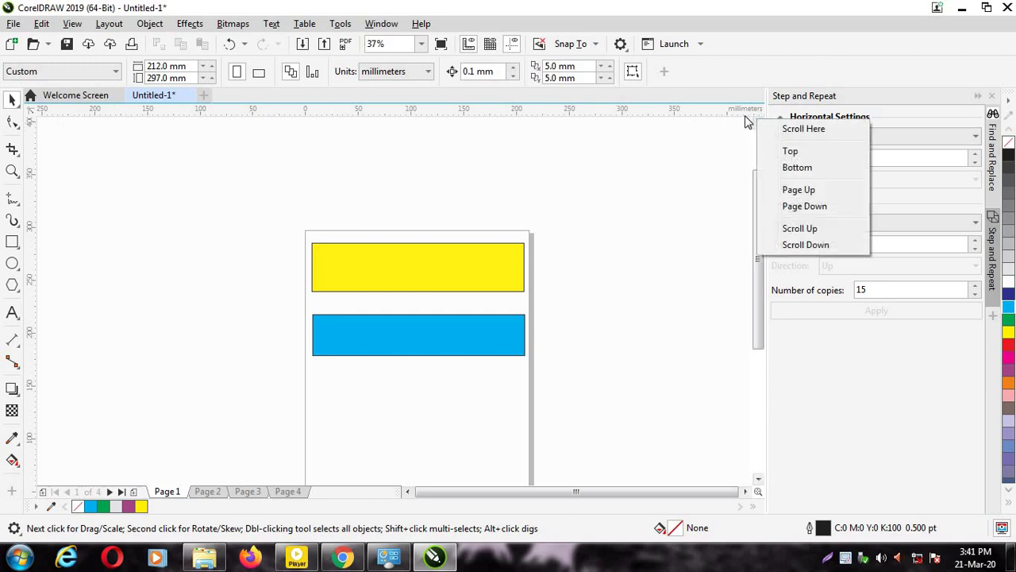
click(746, 120)
right_click(721, 116)
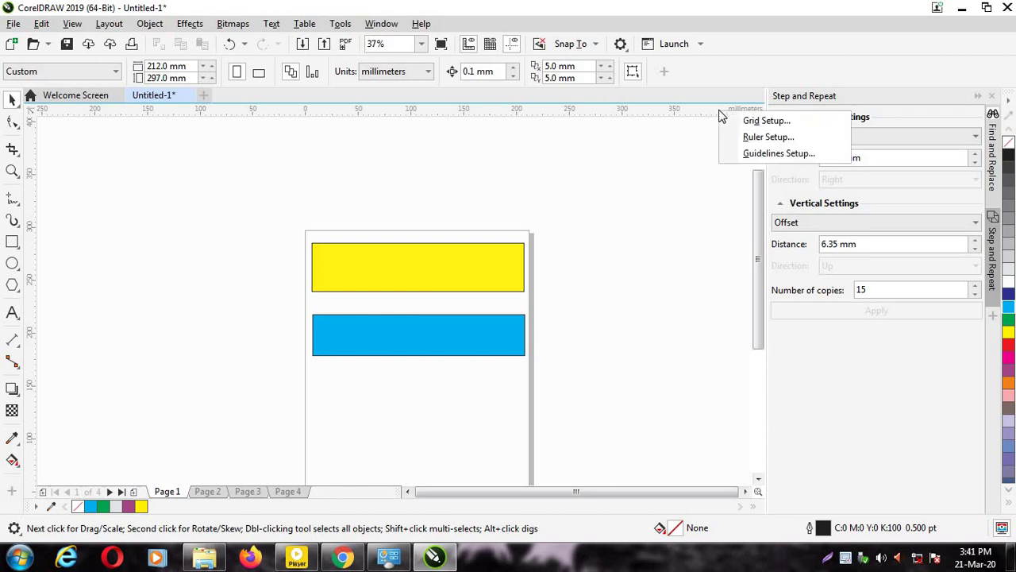
click(697, 158)
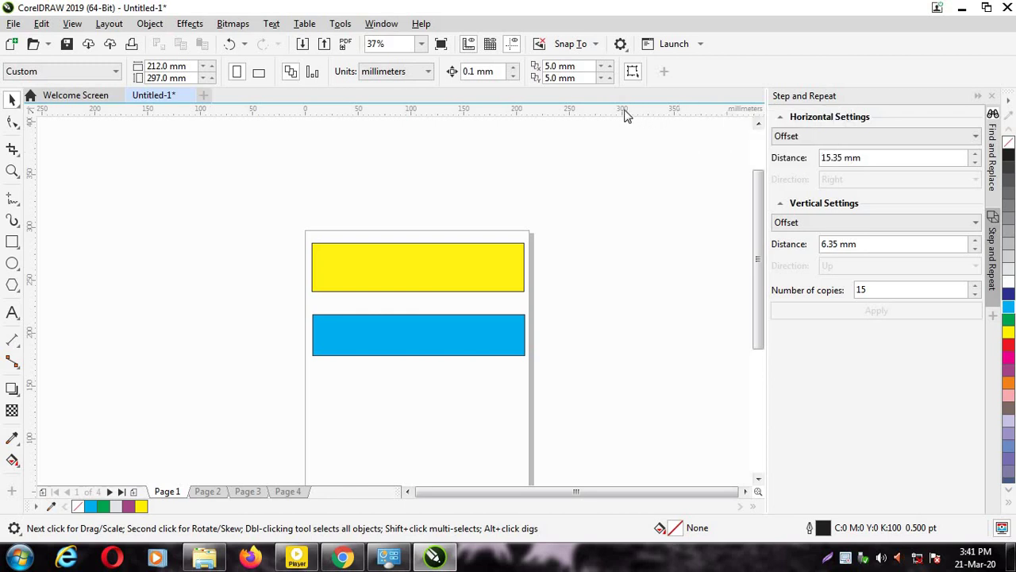
right_click(669, 114)
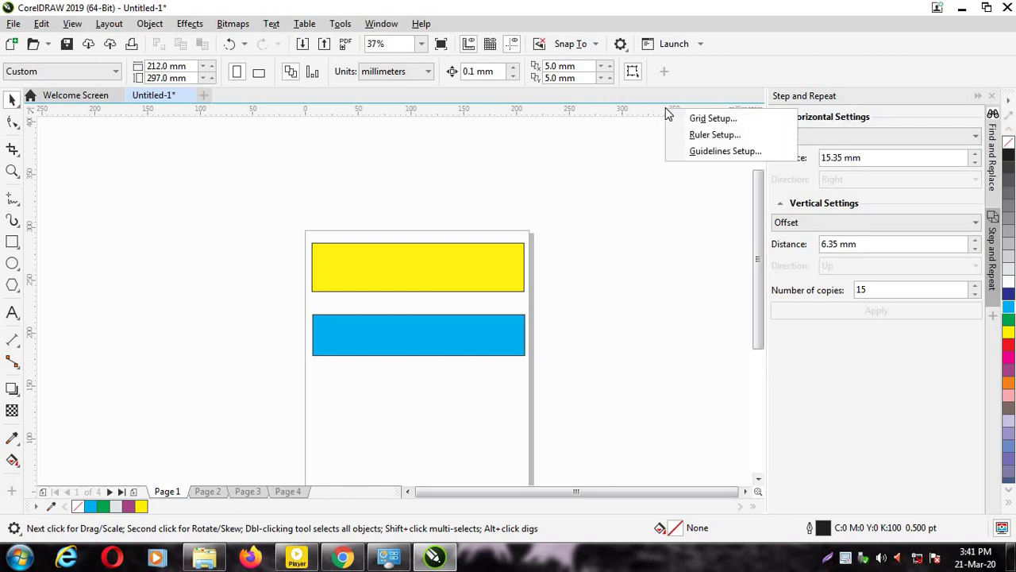
click(703, 137)
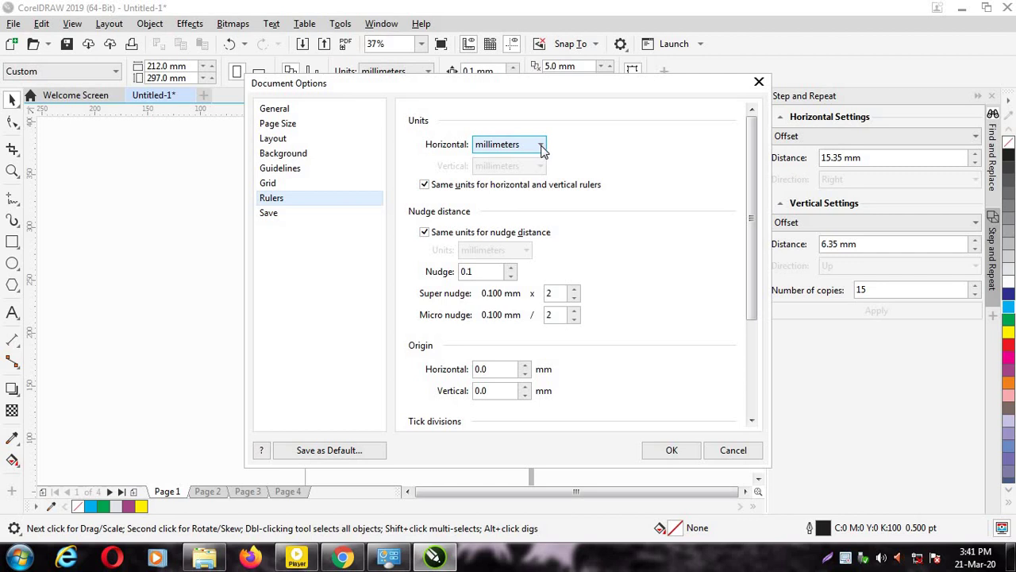
click(543, 151)
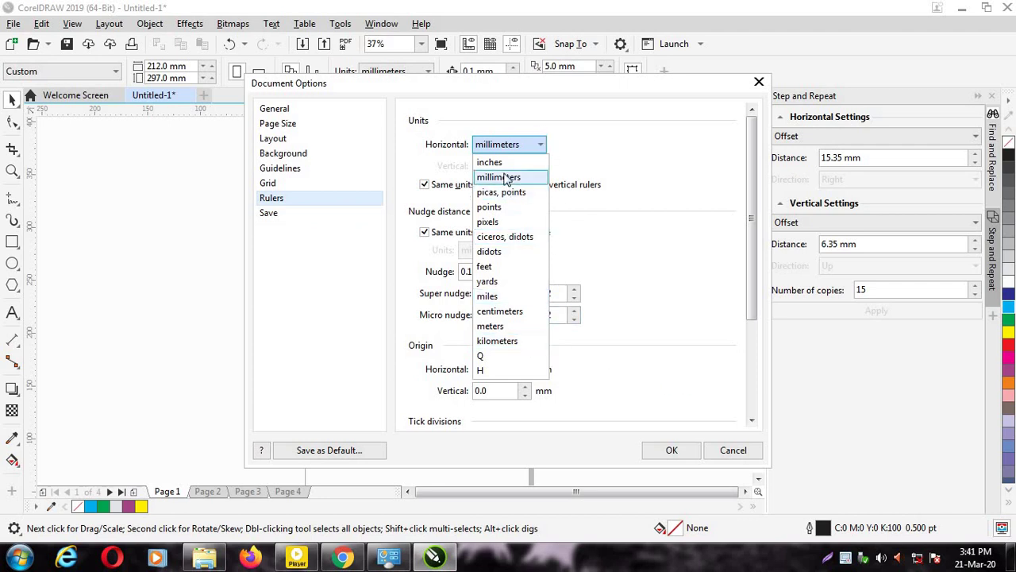
click(500, 311)
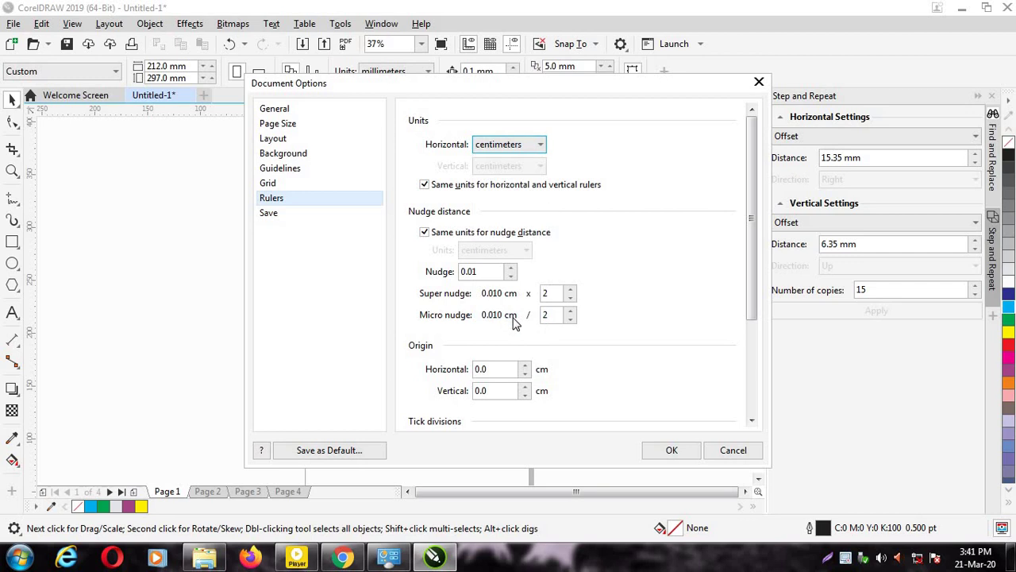
click(672, 451)
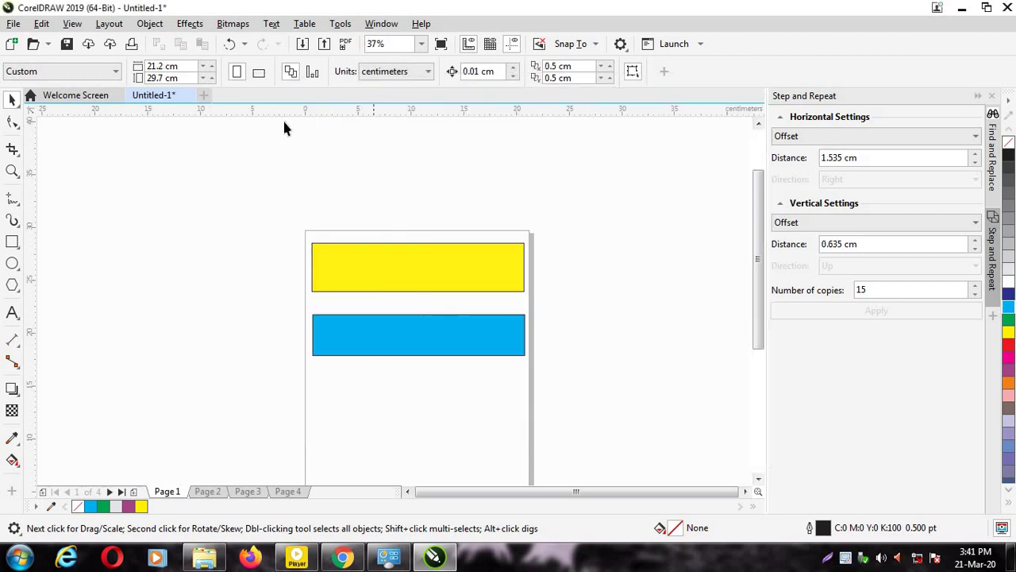
Change the ruler units to inches for both the horizontal and vertical rulers.
right_click(718, 114)
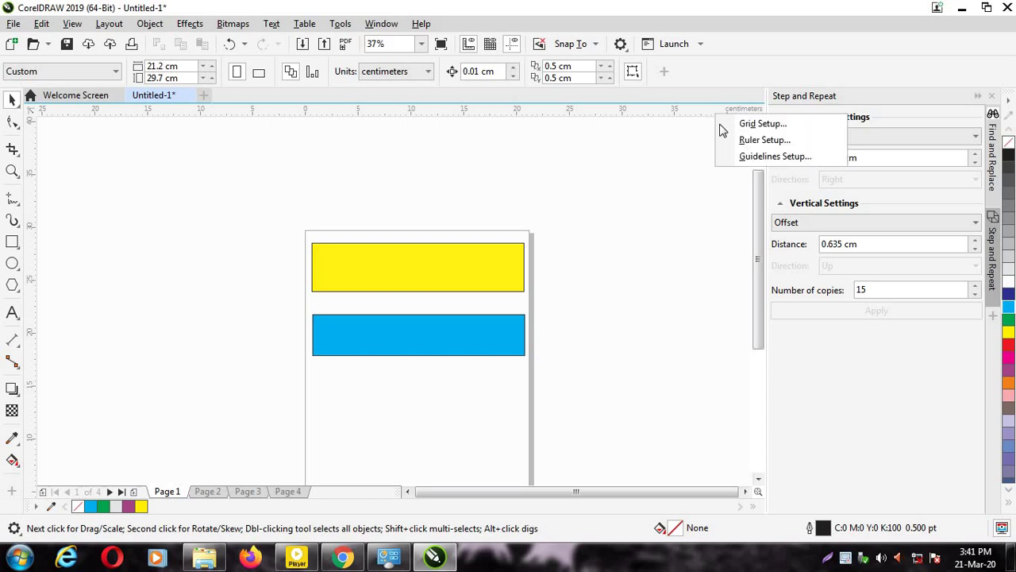
click(740, 141)
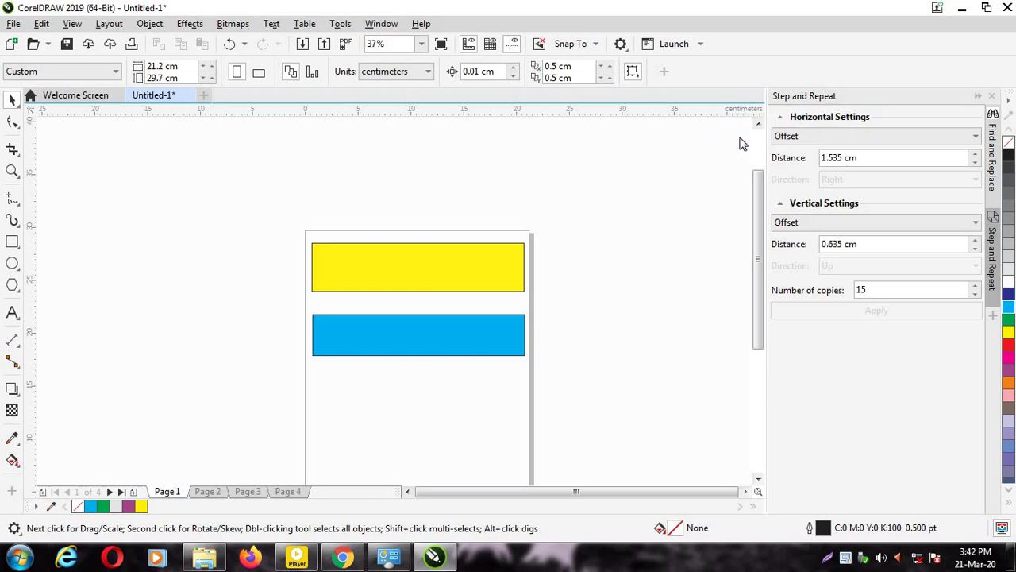
click(541, 144)
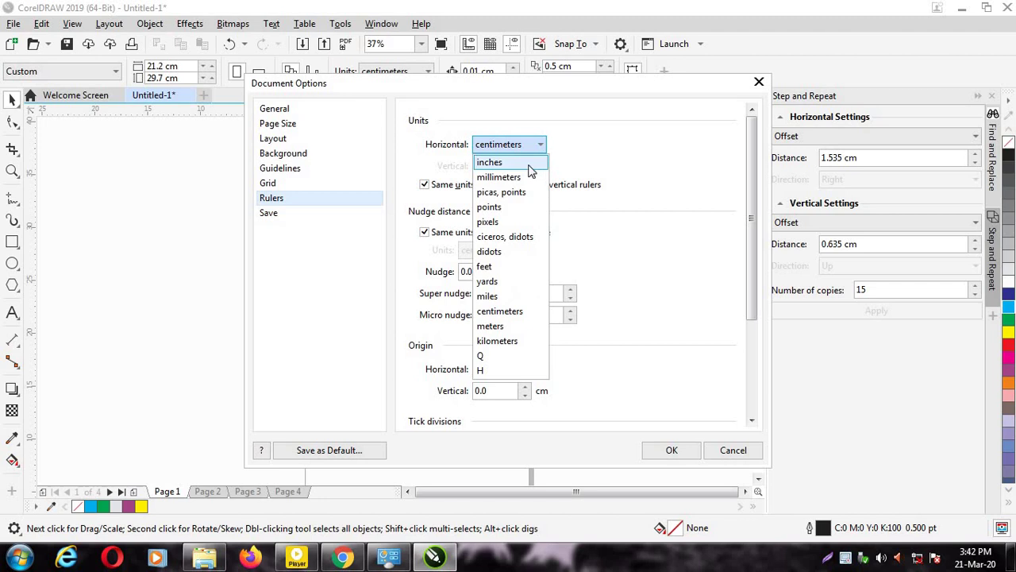
click(530, 170)
click(666, 450)
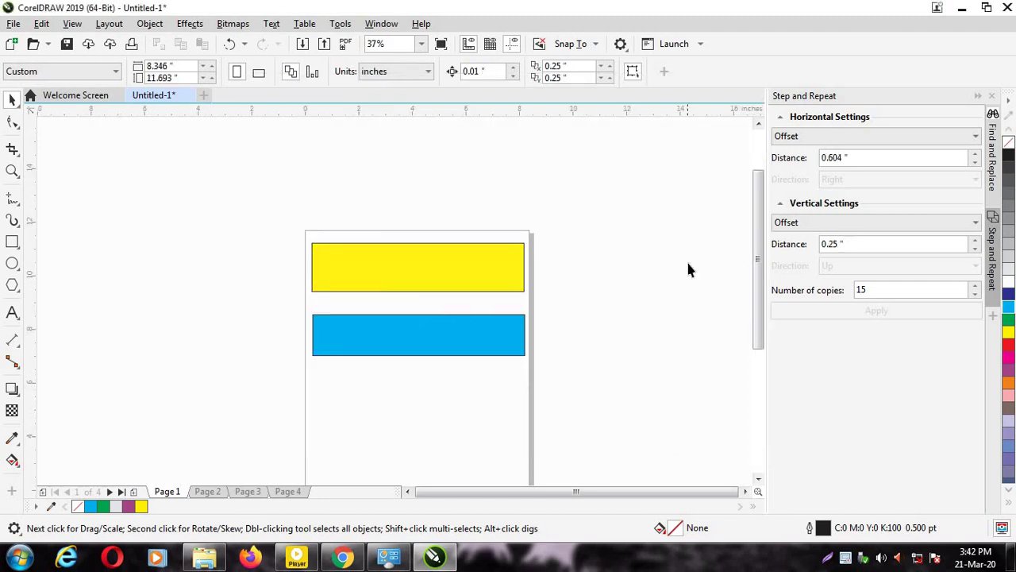
right_click(688, 119)
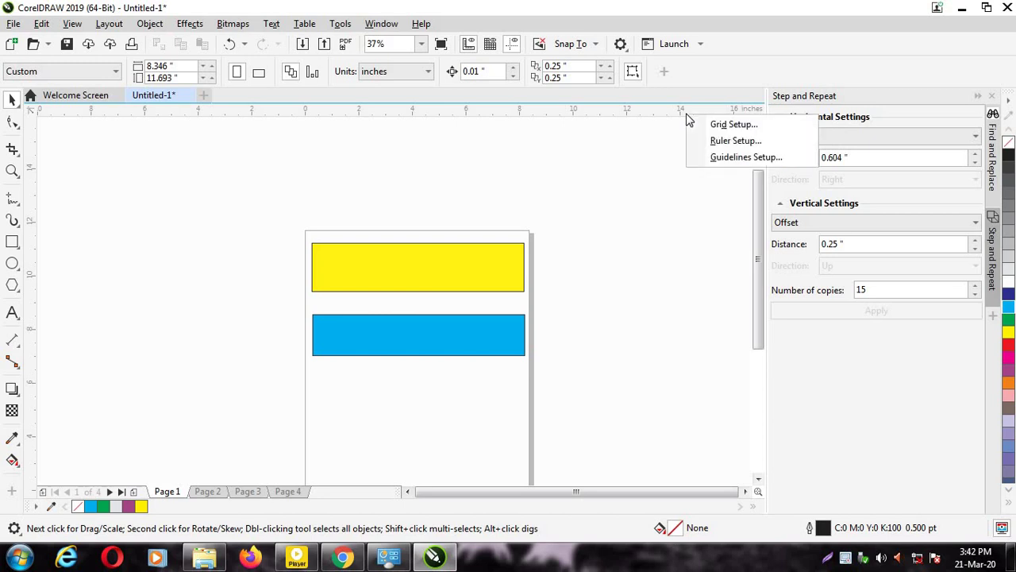
click(648, 141)
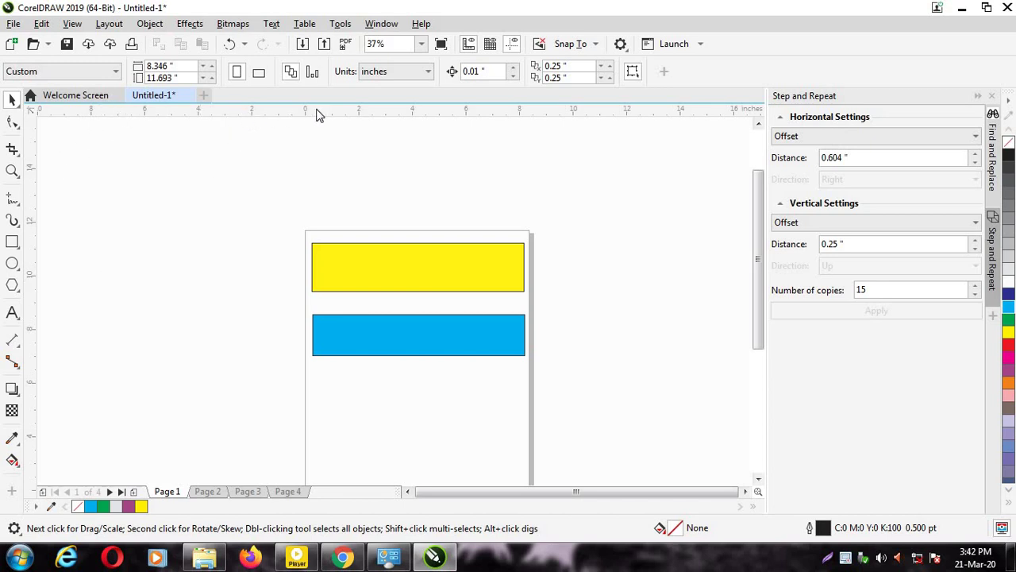
Add a horizontal guideline at about 11.209 in and a vertical guideline at about 0.49 in.
drag(316, 115, 340, 242)
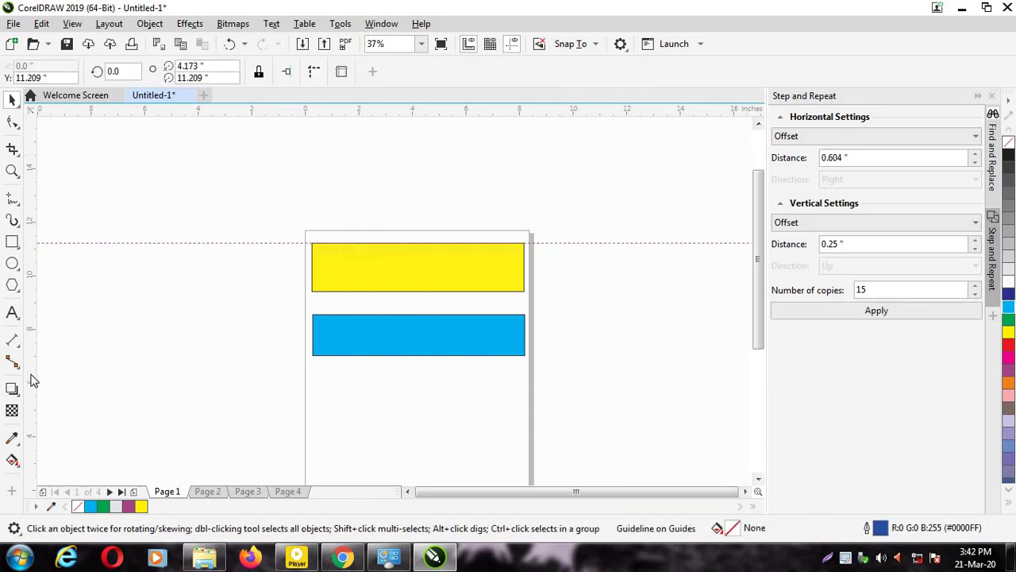
drag(47, 380, 317, 391)
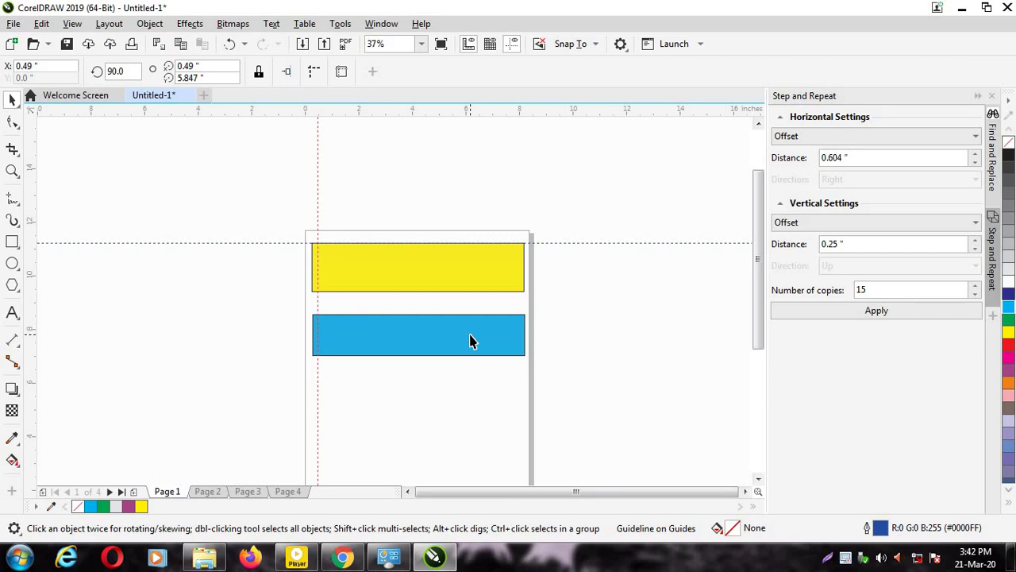
Move the yellow and cyan rectangles so their left edges meet the vertical guideline, with the yellow one's upper edge on the horizontal guideline.
scroll(470, 340, up, 2)
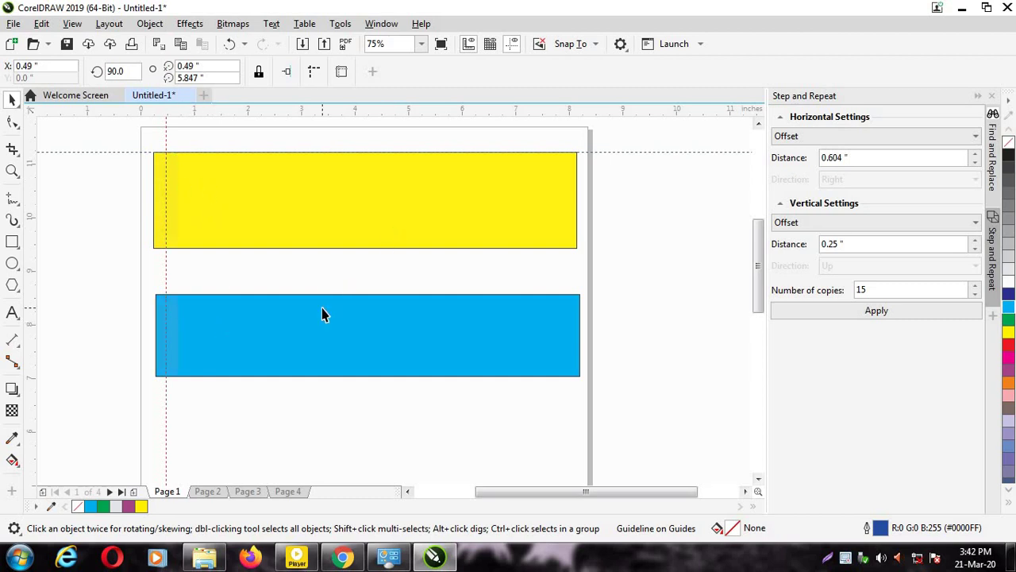
mouse_move(322, 308)
mouse_down()
mouse_move(327, 321)
mouse_move(346, 318)
mouse_move(329, 318)
mouse_up()
click(231, 228)
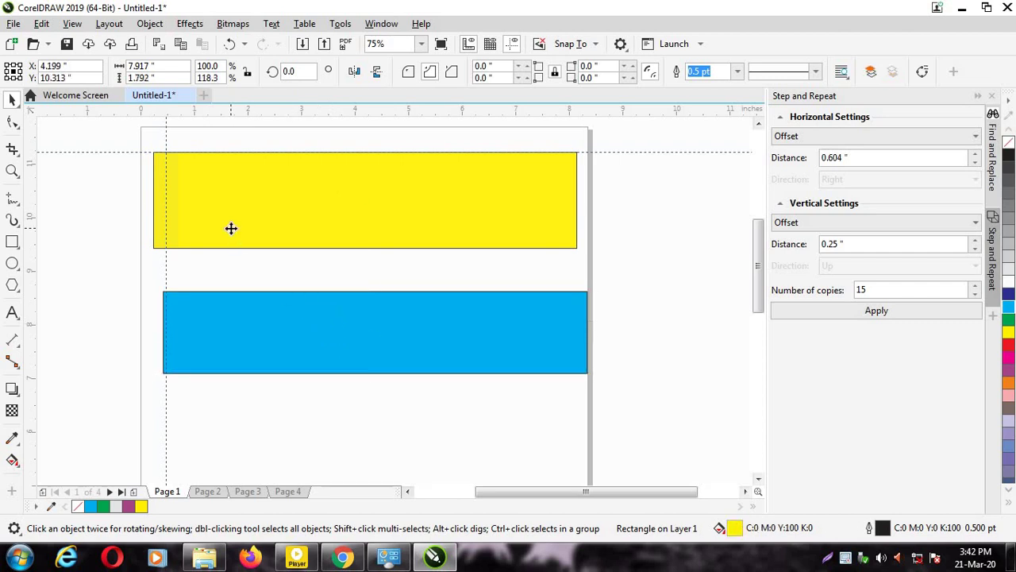
drag(232, 229, 237, 223)
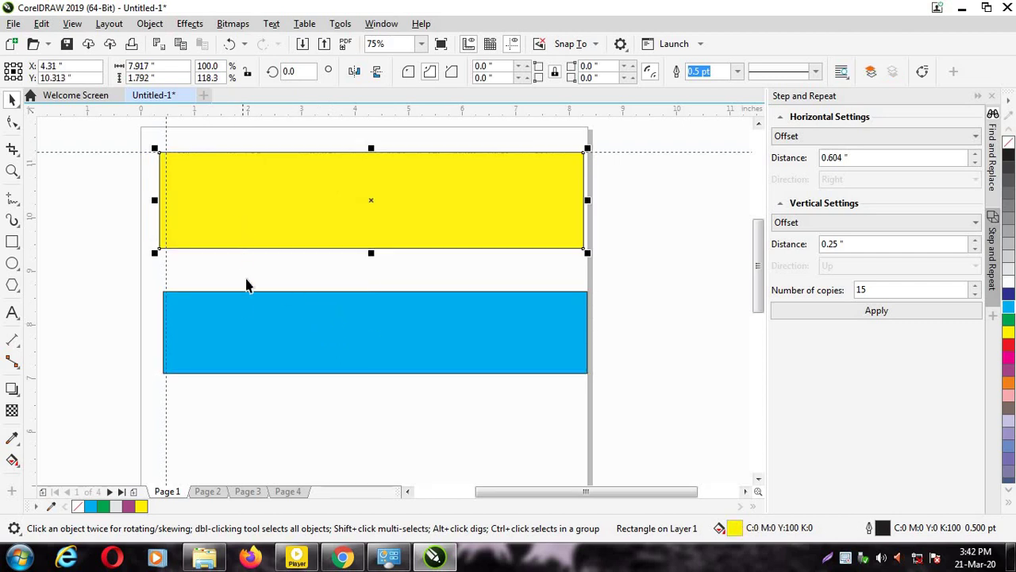
click(277, 268)
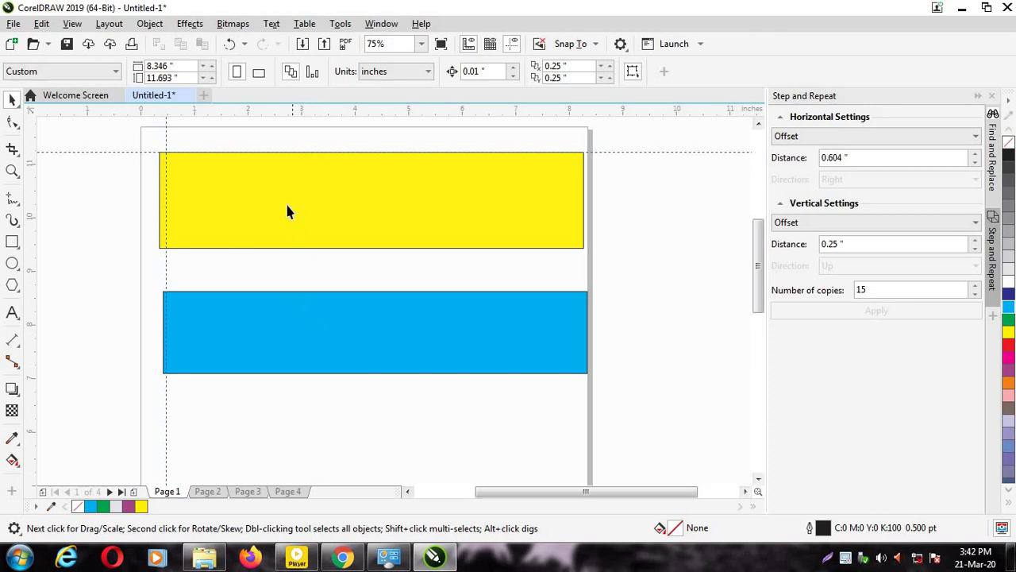
drag(287, 208, 294, 208)
drag(264, 341, 266, 325)
click(419, 423)
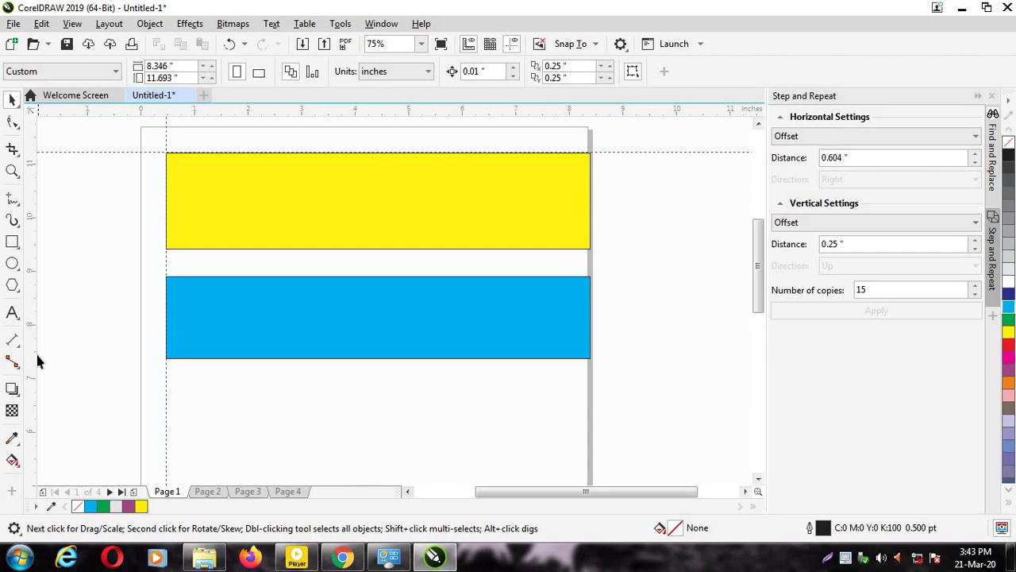
Add a vertical guideline at about 7.865 in and a horizontal one at about 0.594 in to mark the page's remaining margins.
drag(37, 360, 563, 352)
scroll(592, 355, down, 2)
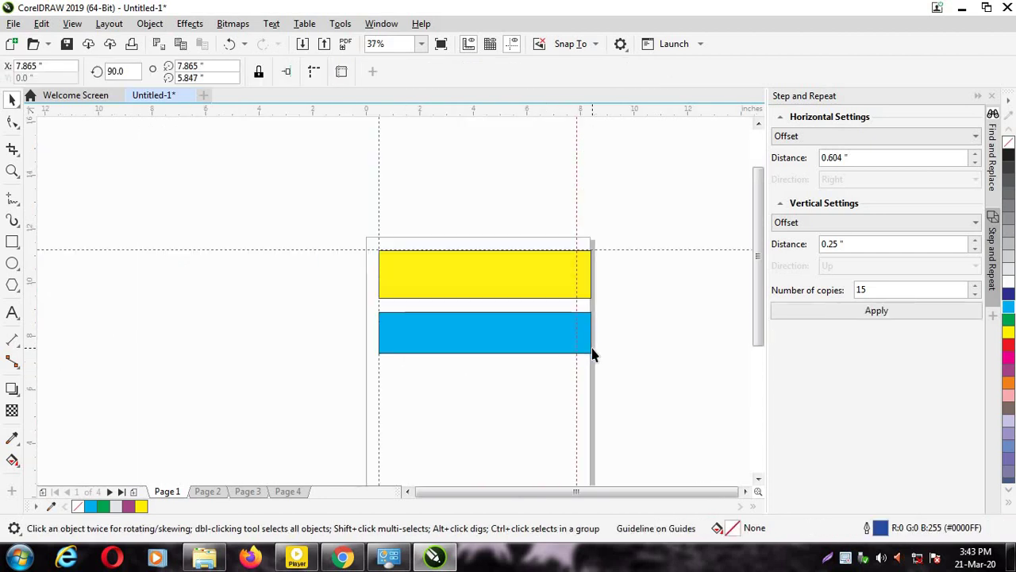
drag(762, 294, 762, 345)
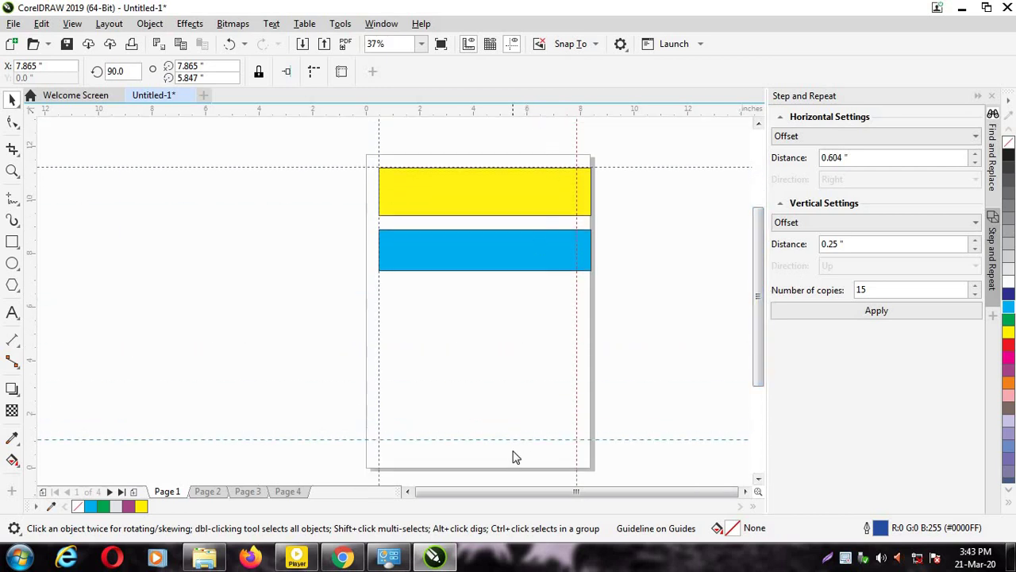
drag(513, 440, 513, 453)
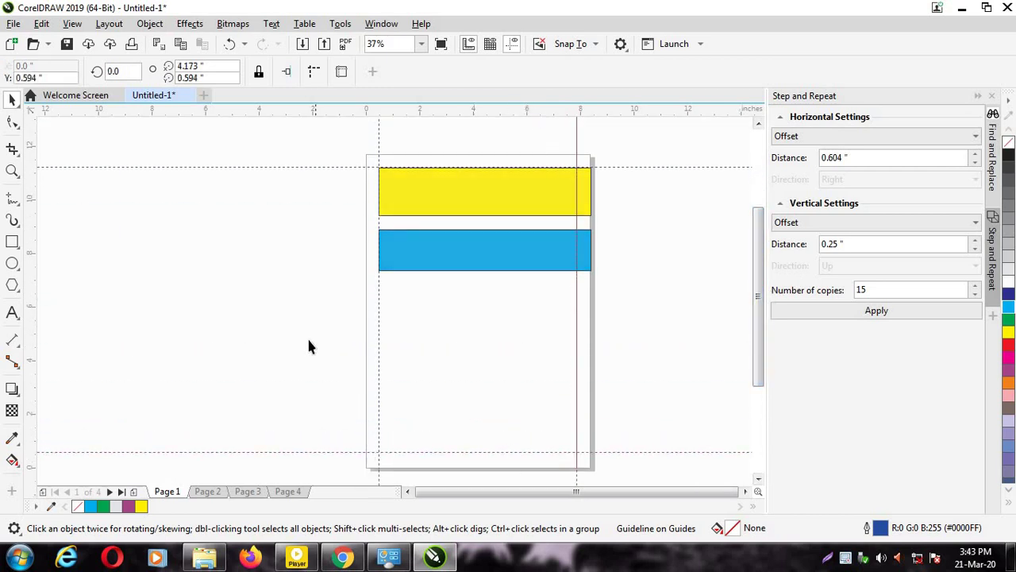
Add two horizontal guidelines across the middle of the page and two vertical ones outside it at about -6.121 in and -2.26 in.
drag(325, 113, 327, 273)
key(ctrl+d)
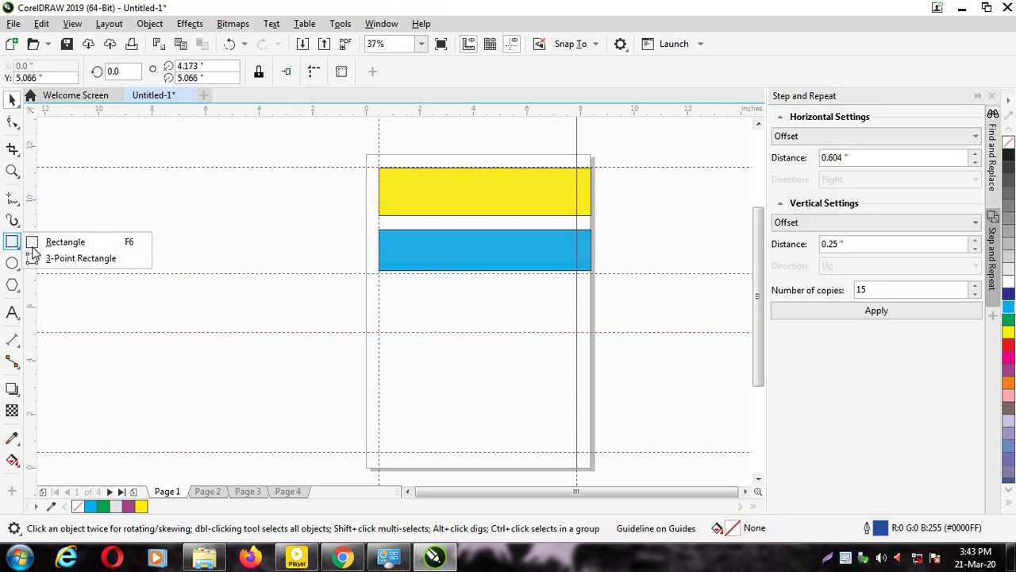
drag(38, 213, 202, 238)
drag(41, 265, 306, 262)
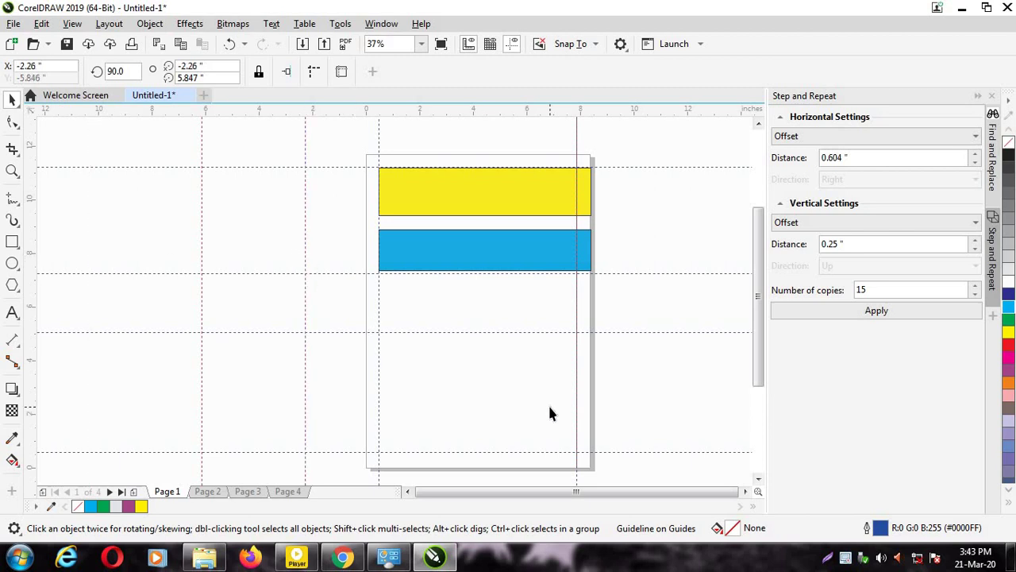
Hide the rulers with the guidelines in place and show the rulers again.
click(72, 23)
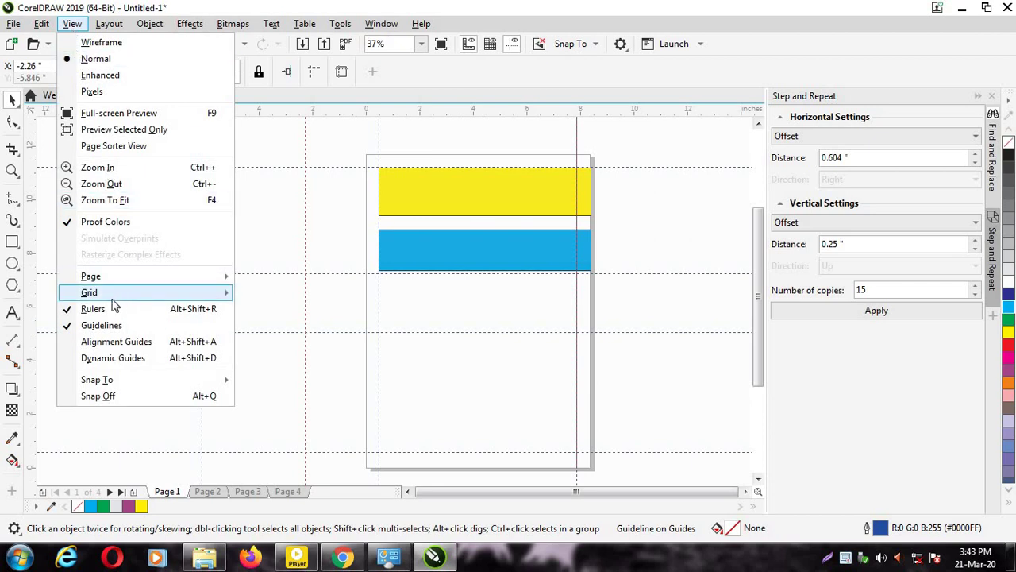
click(80, 313)
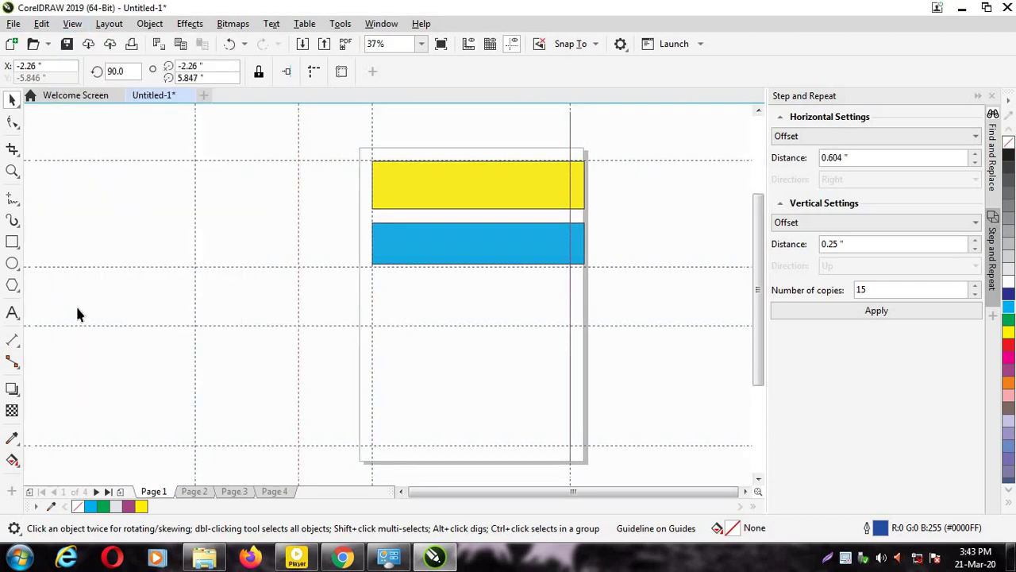
click(72, 24)
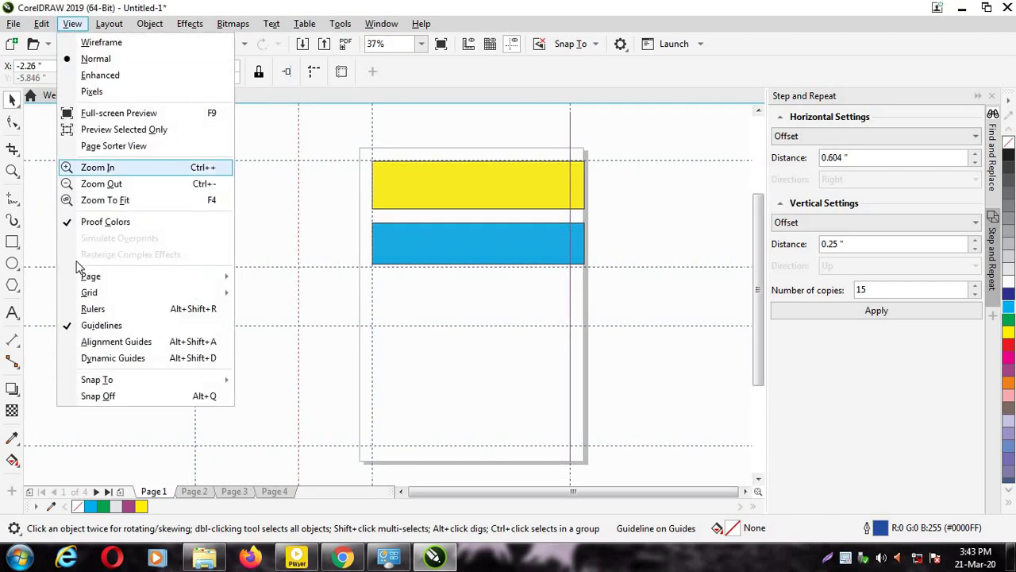
click(89, 309)
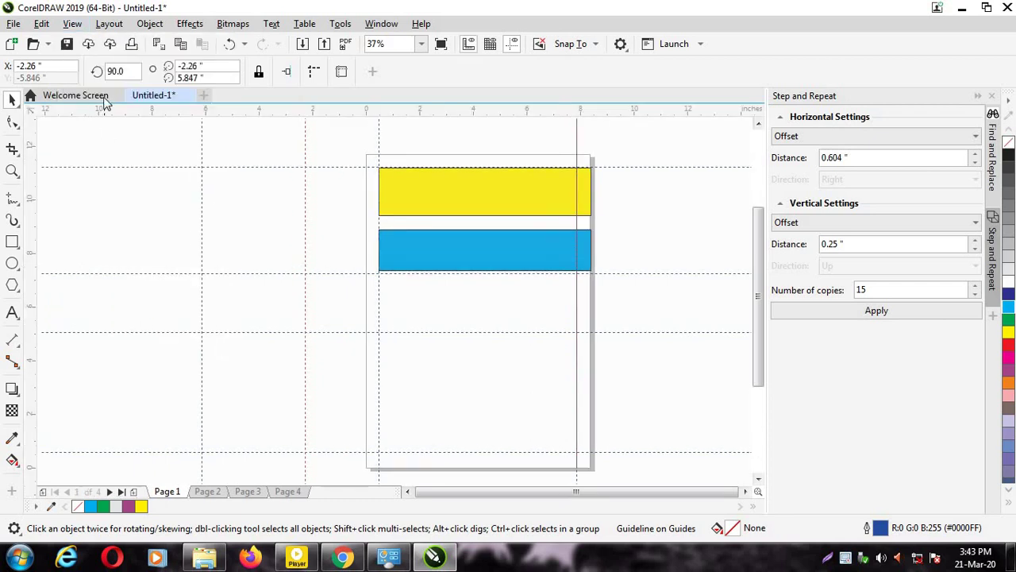
Turn off showing rulers in Desktop mode in the document's ruler setup.
right_click(233, 161)
click(707, 139)
right_click(720, 109)
click(736, 135)
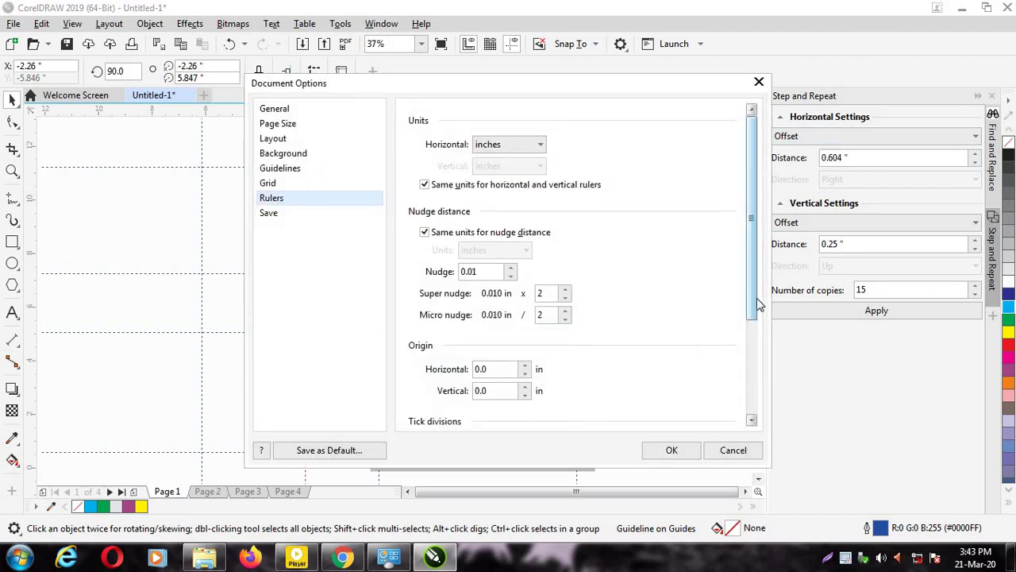
drag(753, 294, 778, 411)
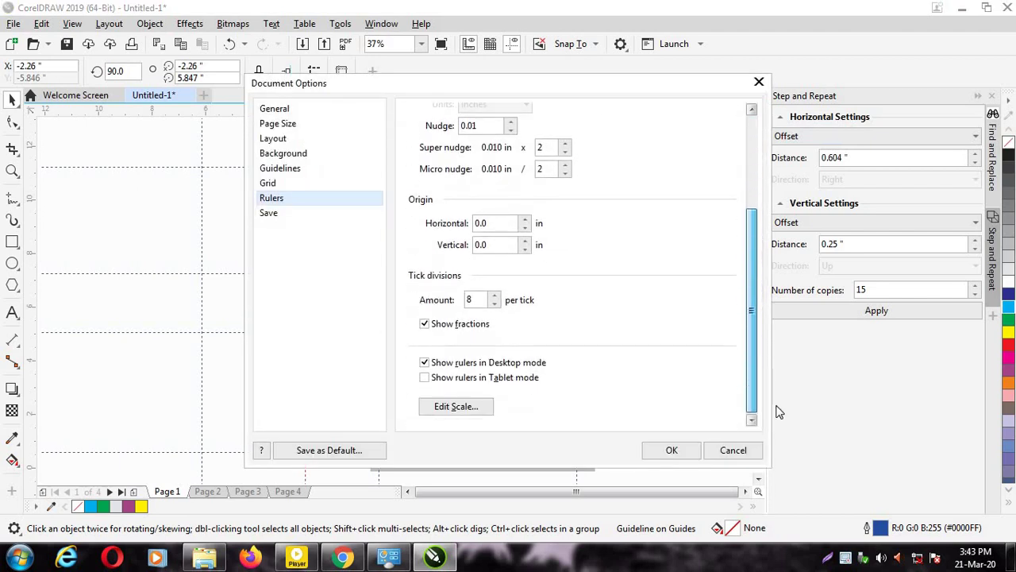
click(425, 363)
click(672, 449)
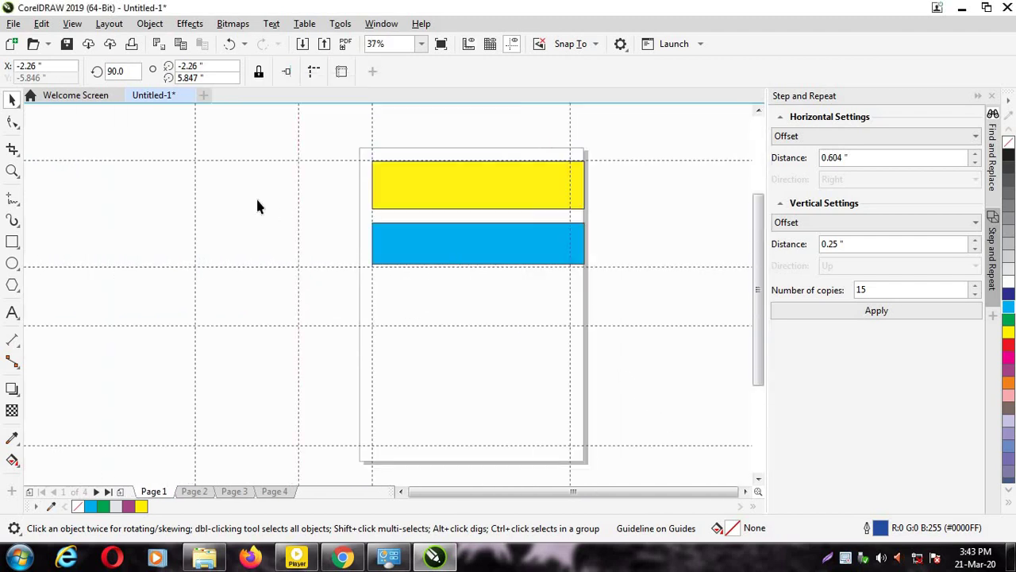
Delete the two vertical guidelines outside the page and the horizontal guideline at the page's top margin.
key(Delete)
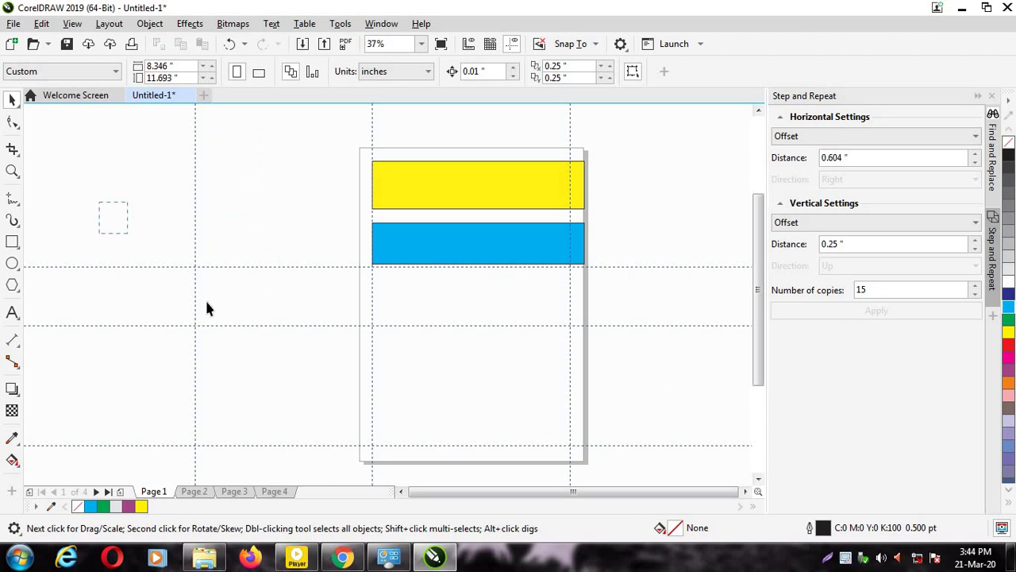
drag(207, 303, 320, 414)
click(195, 165)
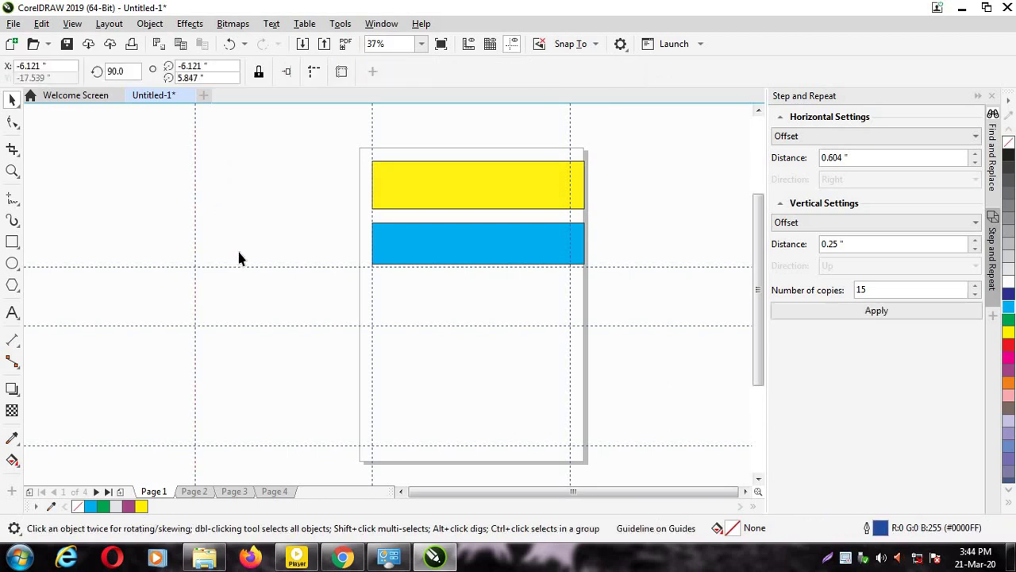
key(Delete)
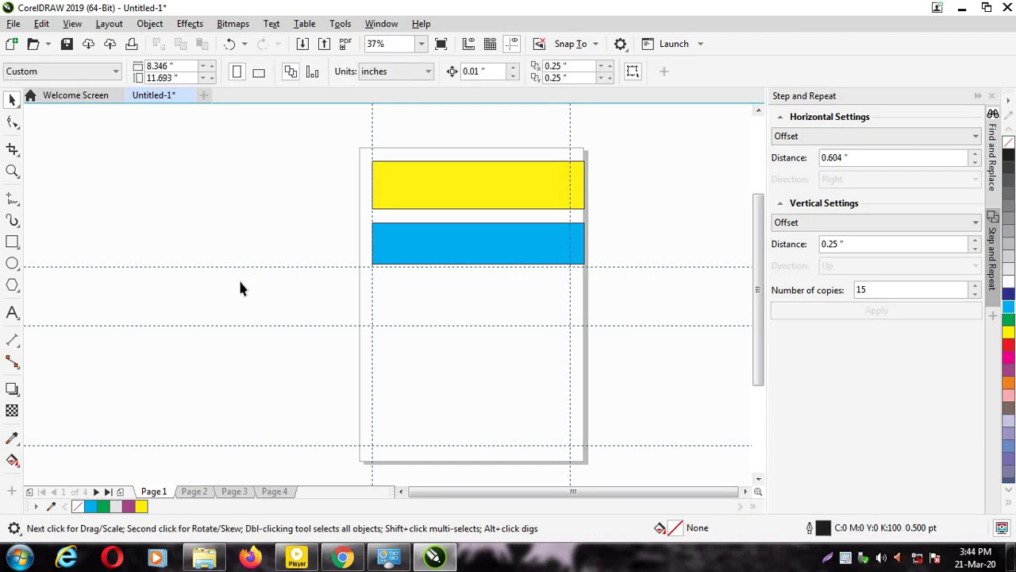
Delete the two horizontal guidelines across the middle of the page and the left, right and bottom margin guidelines.
click(241, 268)
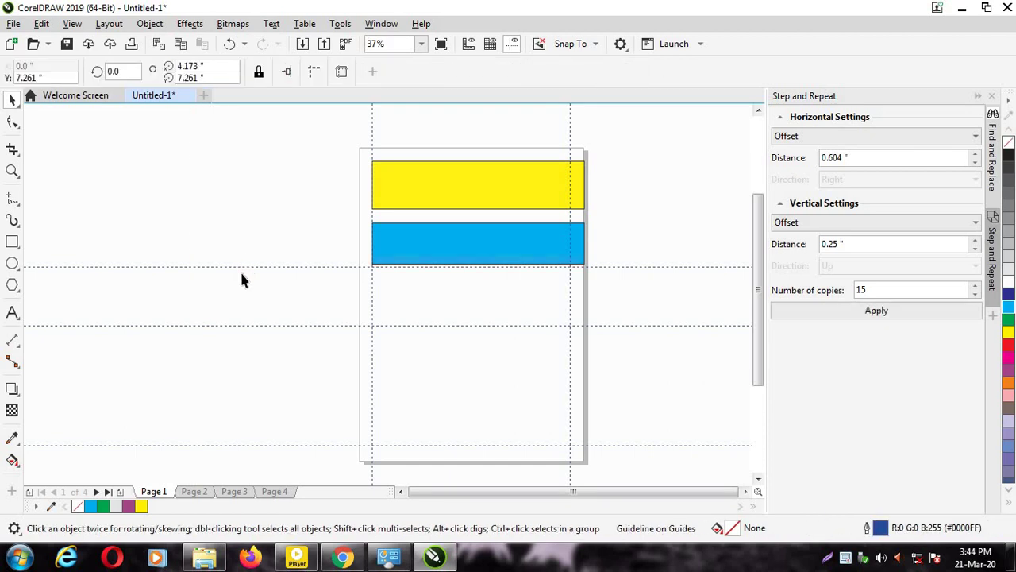
key(Delete)
click(236, 325)
key(Delete)
click(372, 367)
key(Delete)
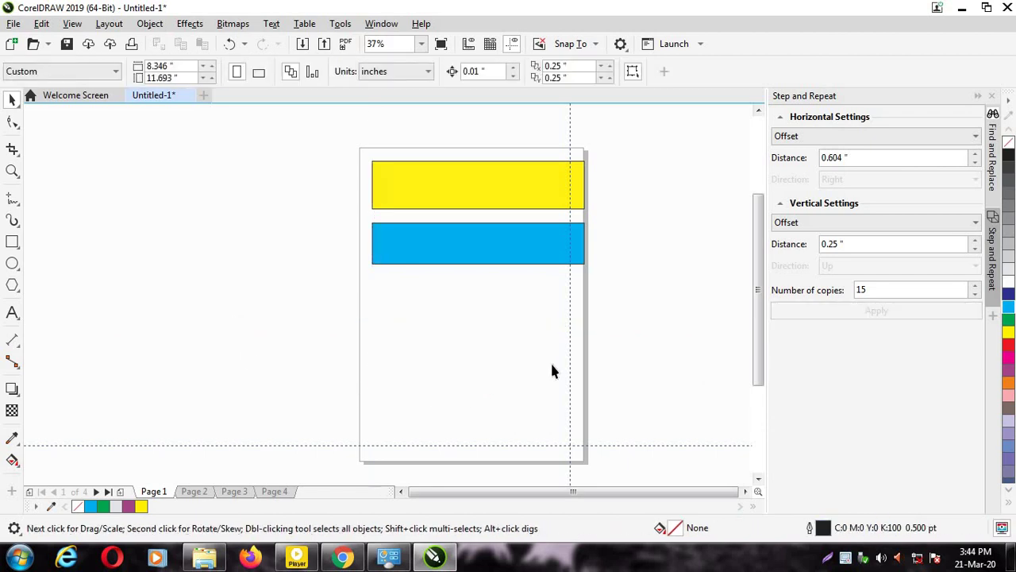
click(570, 404)
key(Delete)
click(616, 445)
key(Delete)
Turn off the display of guidelines for the document and turn it back on.
click(71, 25)
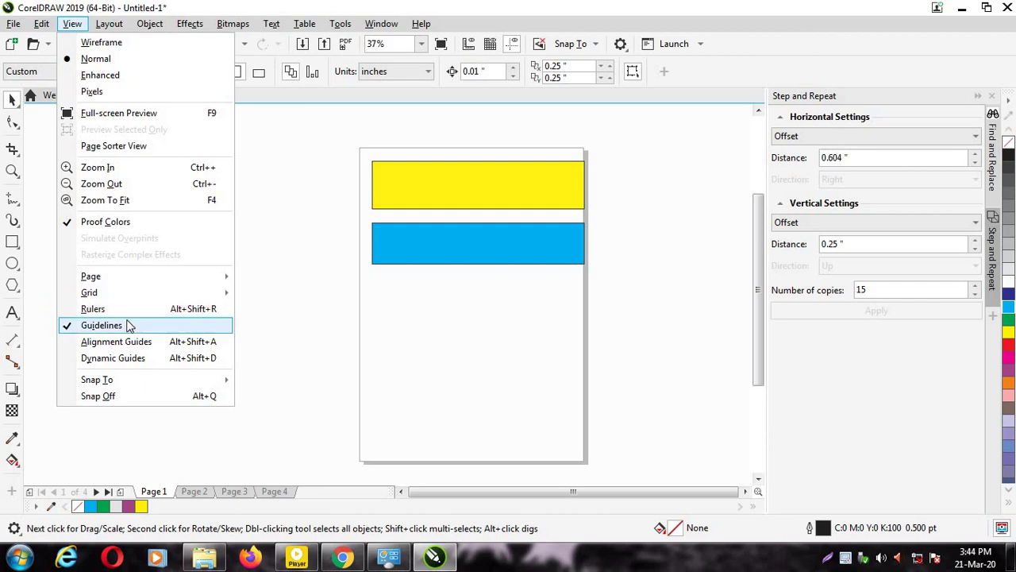
click(70, 332)
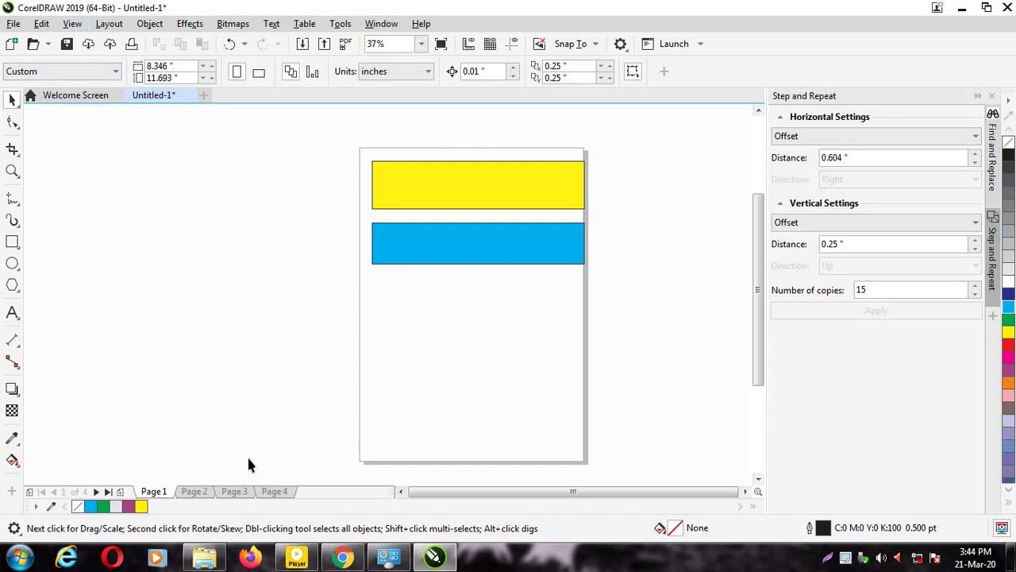
click(72, 24)
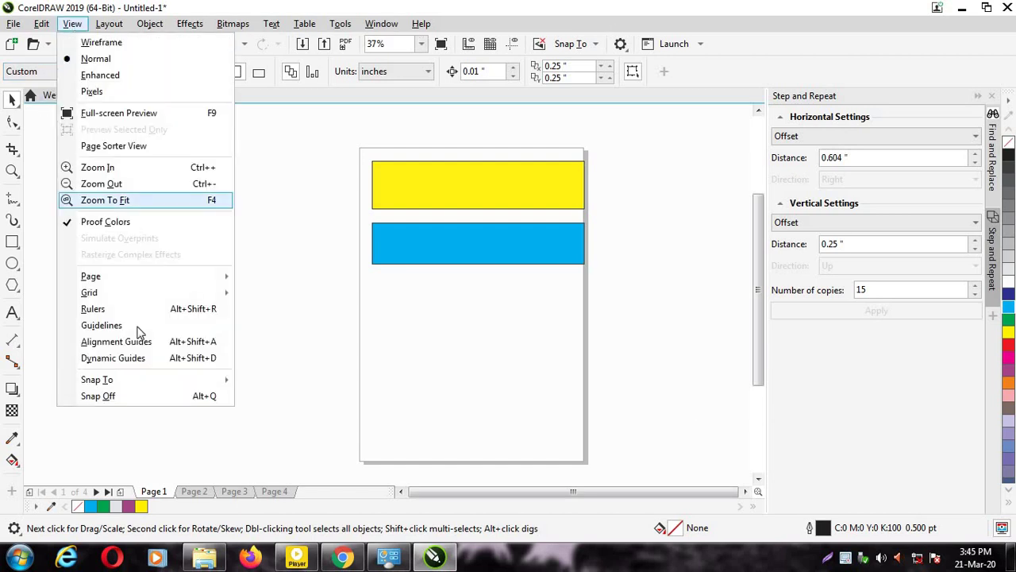
click(76, 325)
Show the rulers again and turn on Alignment Guides.
click(72, 24)
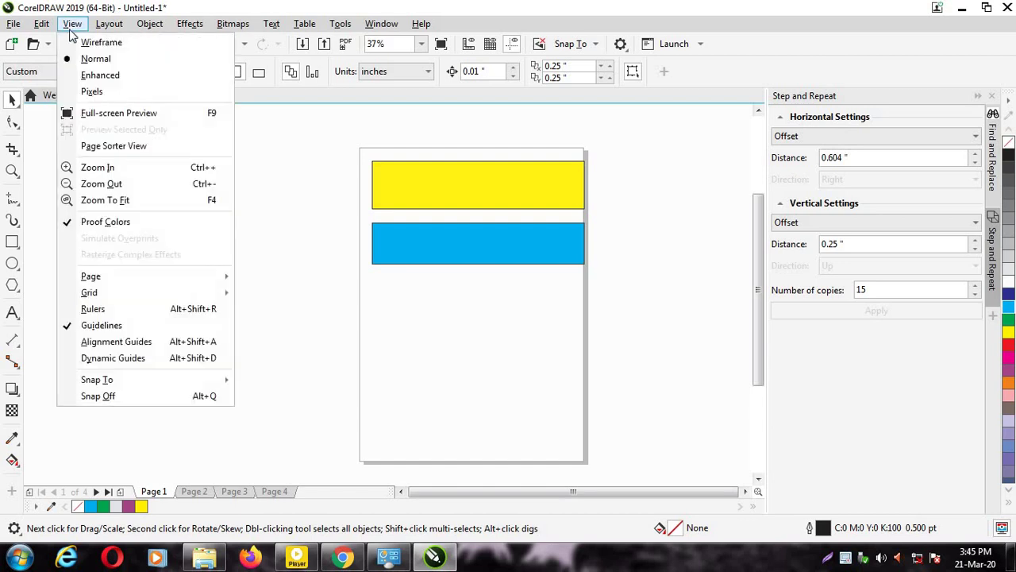
click(73, 310)
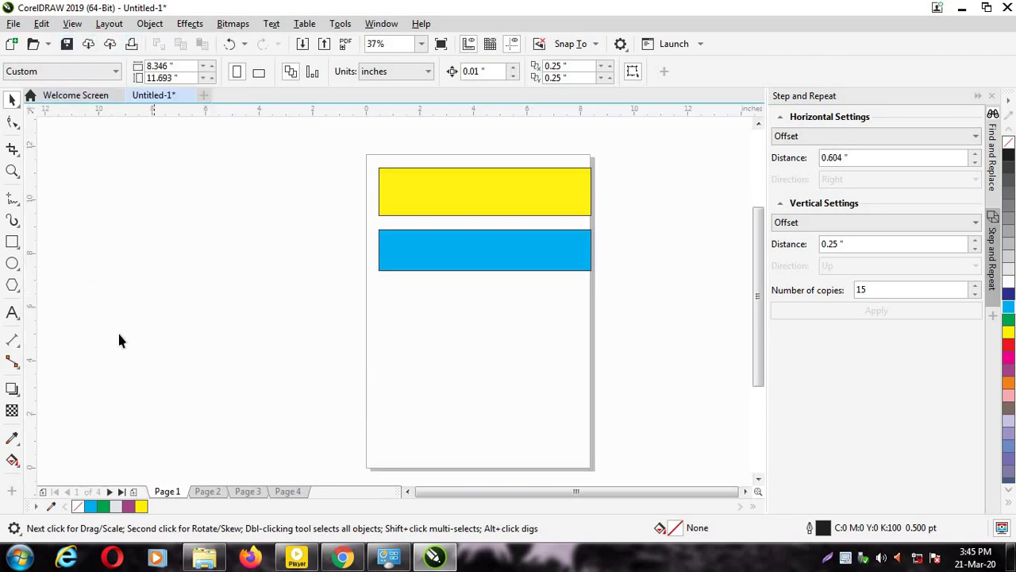
click(73, 24)
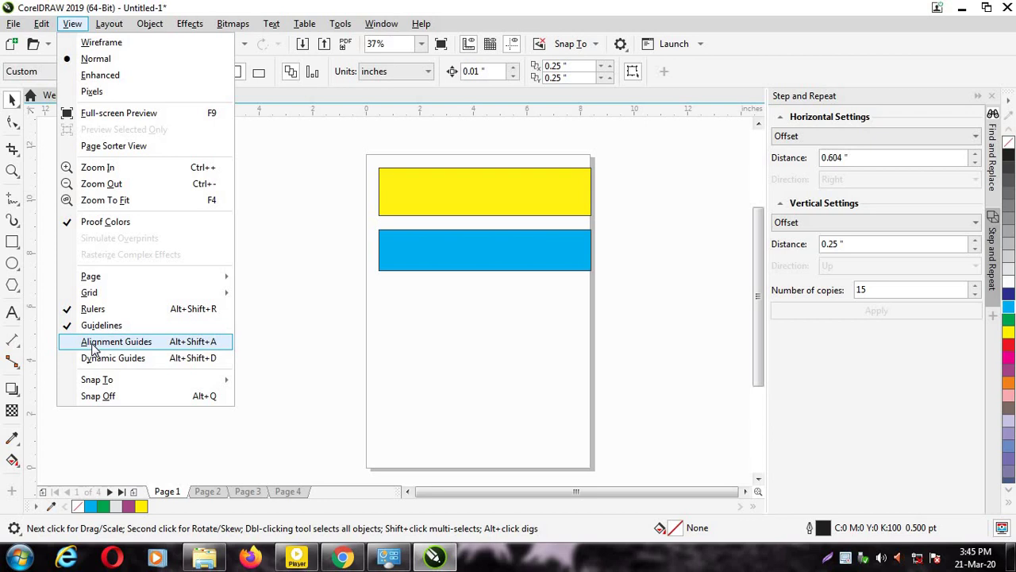
click(151, 342)
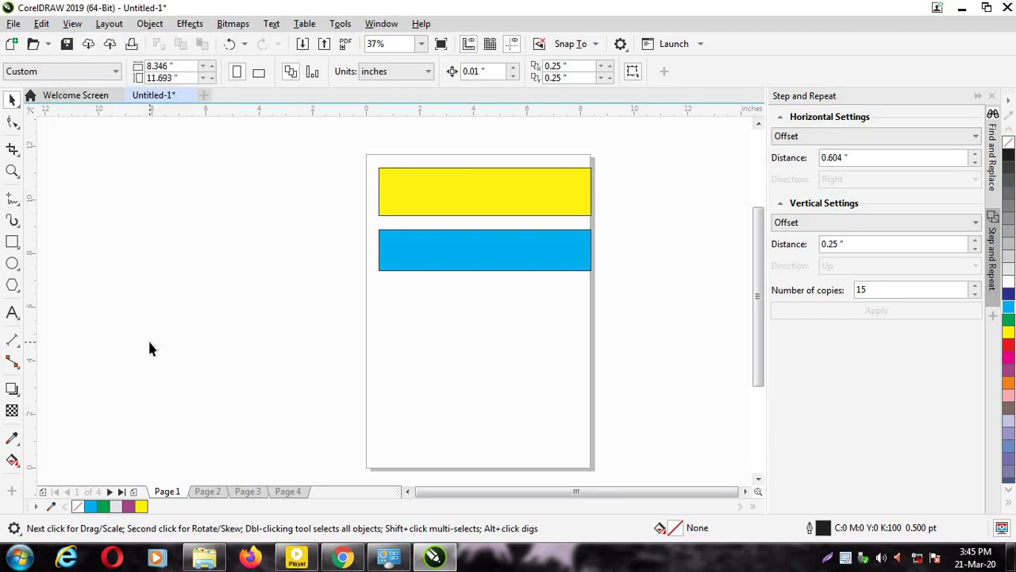
Draw a rectangle about 4.4 by 4.14 in below the blue bar, flush with its left edge, and fill it green.
click(12, 242)
mouse_move(379, 307)
mouse_down()
mouse_move(457, 362)
mouse_move(499, 419)
mouse_up()
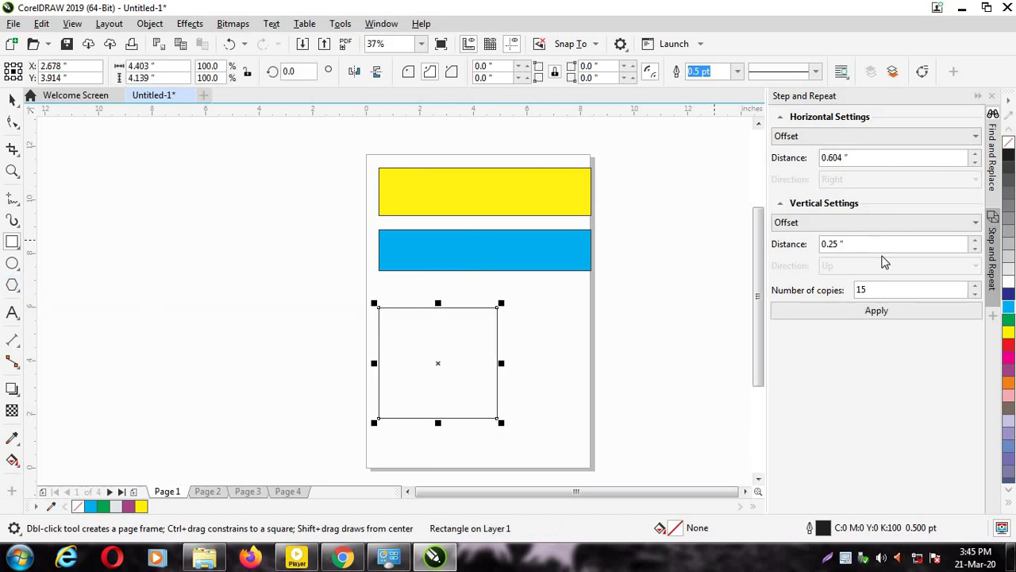
click(1008, 319)
Draw a five-sided polygon about 4.89 by 4.42 in to the right of the green rectangle and fill it yellow.
click(12, 285)
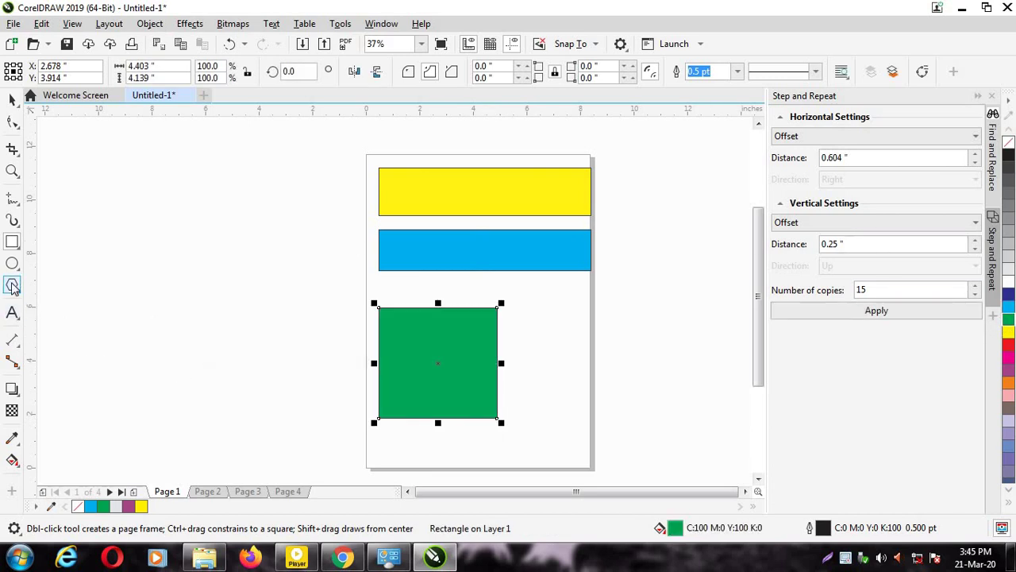
drag(527, 308, 663, 429)
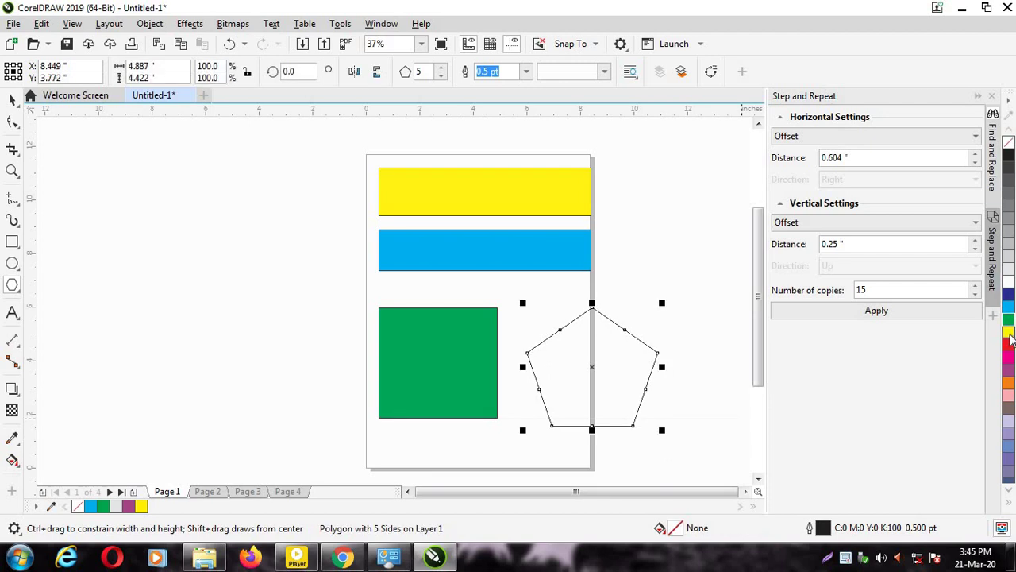
click(1008, 332)
Move the yellow pentagon toward the green rectangle so that their bottom edges align, and deselect it.
click(12, 99)
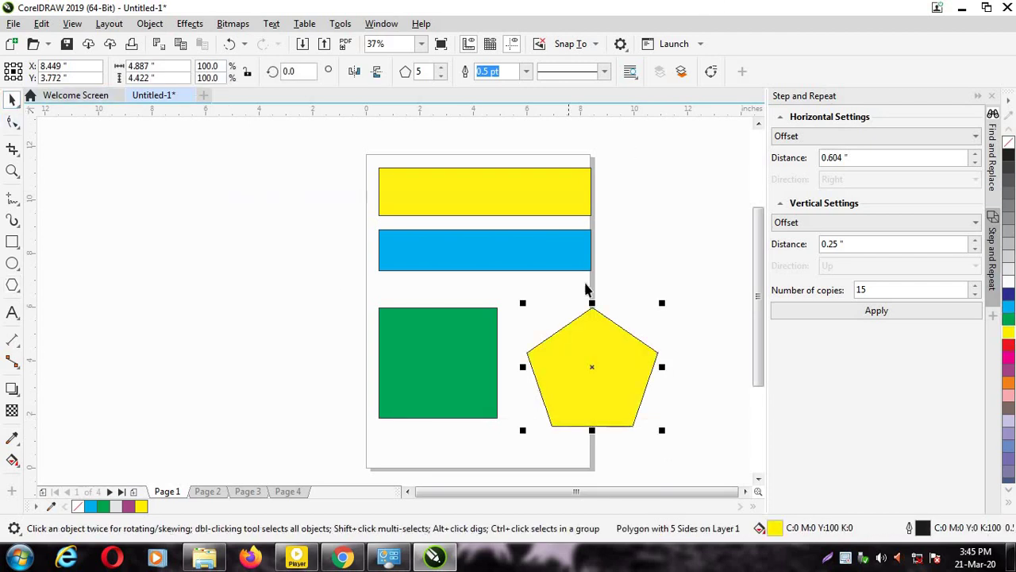
click(400, 268)
drag(602, 380, 589, 370)
click(690, 364)
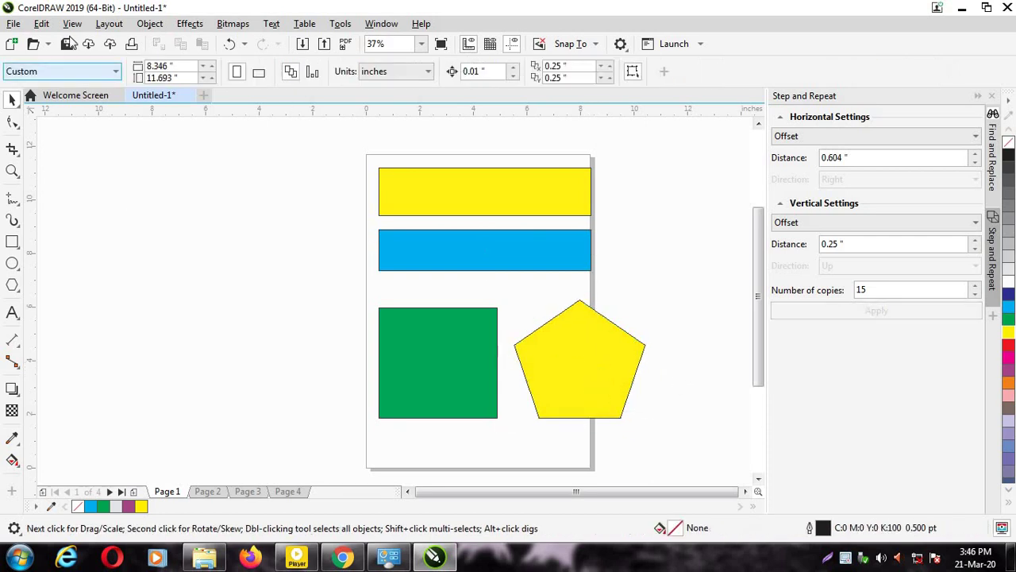
Shift the pentagon using the alignment guides to about X 7.628 in, Y 4.055 in, keeping its base level with the green rectangle's.
click(72, 23)
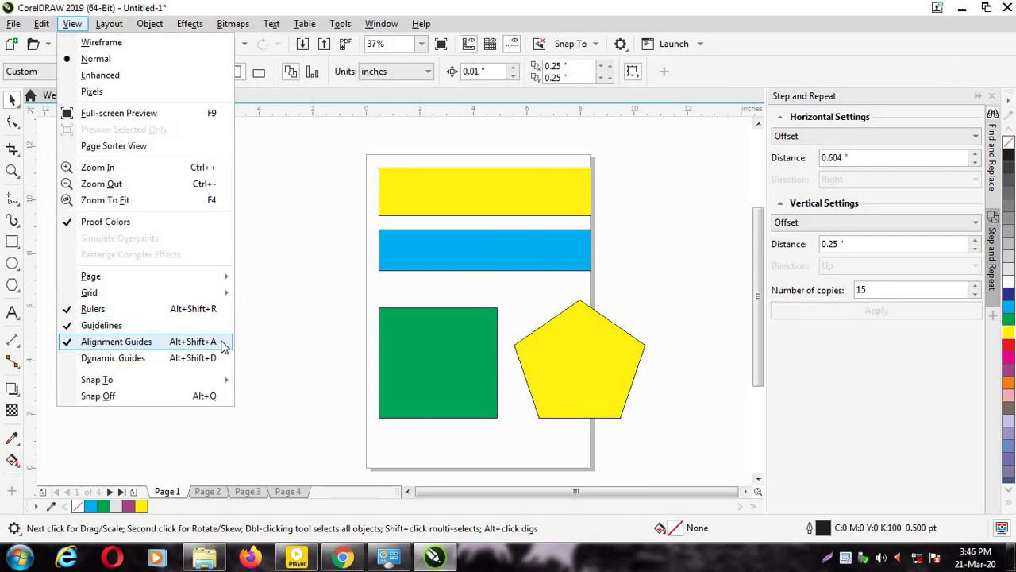
click(646, 337)
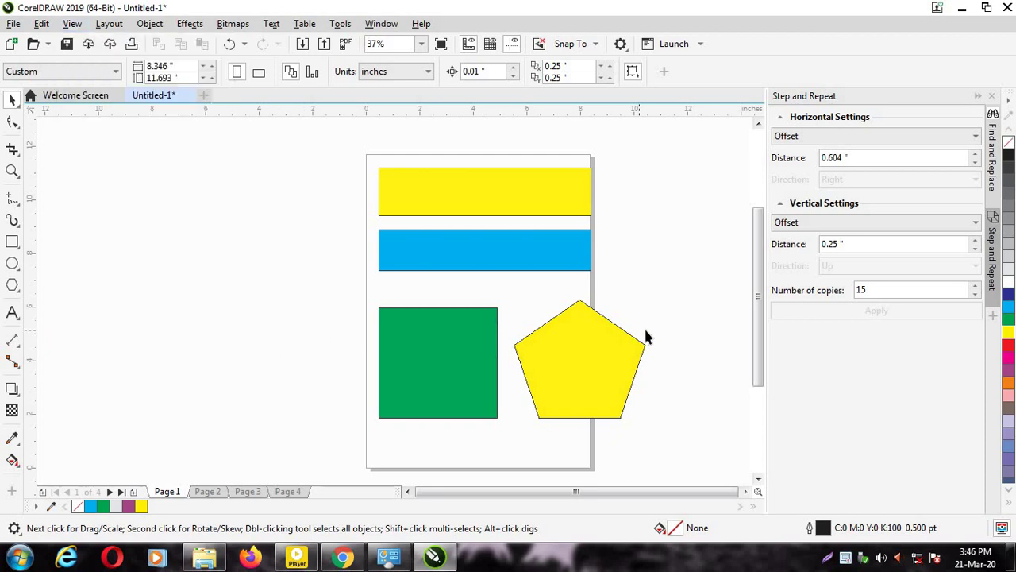
drag(573, 366, 574, 359)
scroll(656, 322, up, 2)
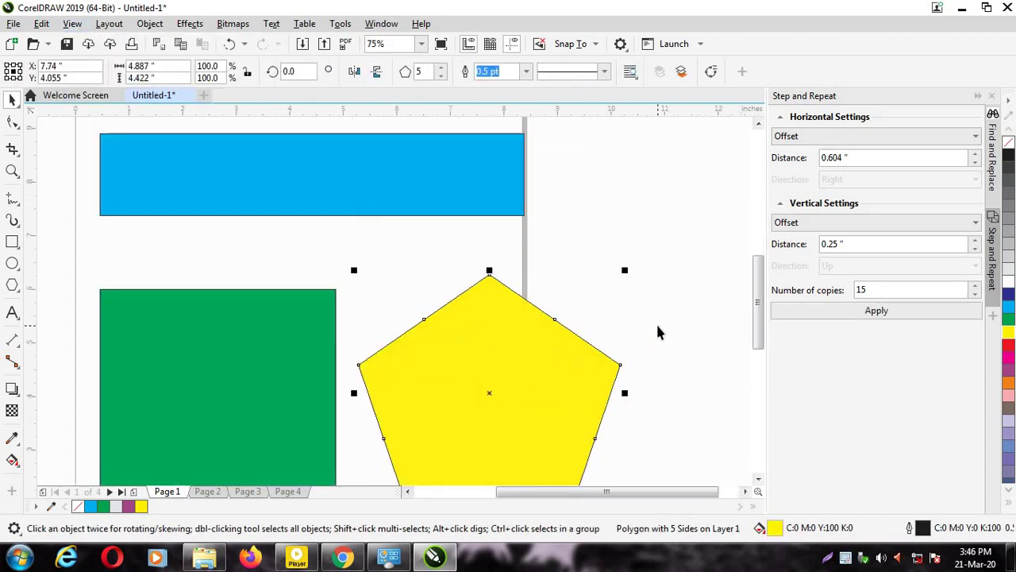
drag(760, 324, 760, 345)
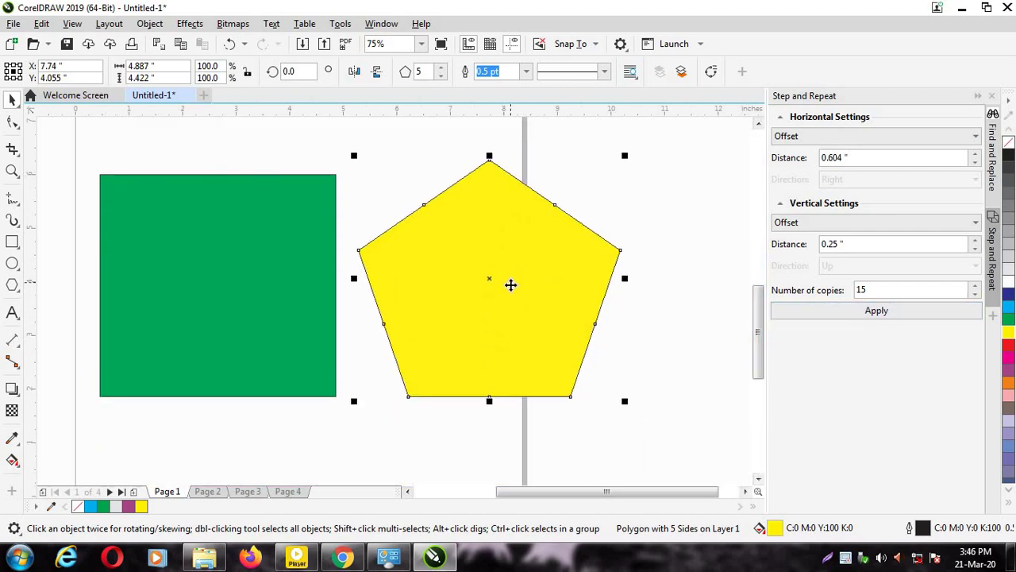
drag(509, 288, 482, 259)
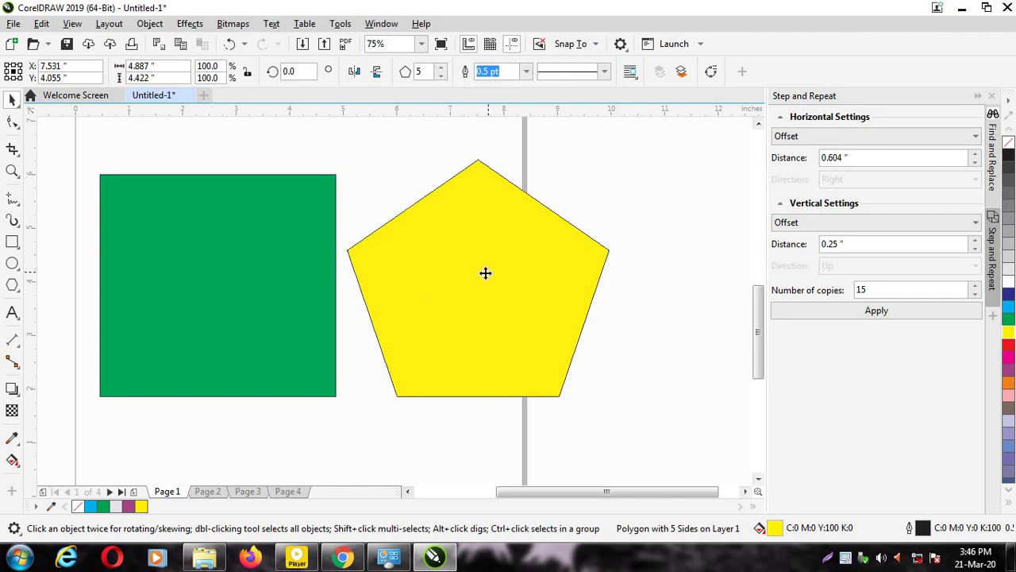
mouse_move(484, 273)
mouse_down()
mouse_move(517, 281)
mouse_move(501, 274)
mouse_up()
Turn off Alignment Guides, move the pentagon freely to about X 7.392 in, Y 4.097 in, and inspect its gap to the green rectangle.
click(70, 24)
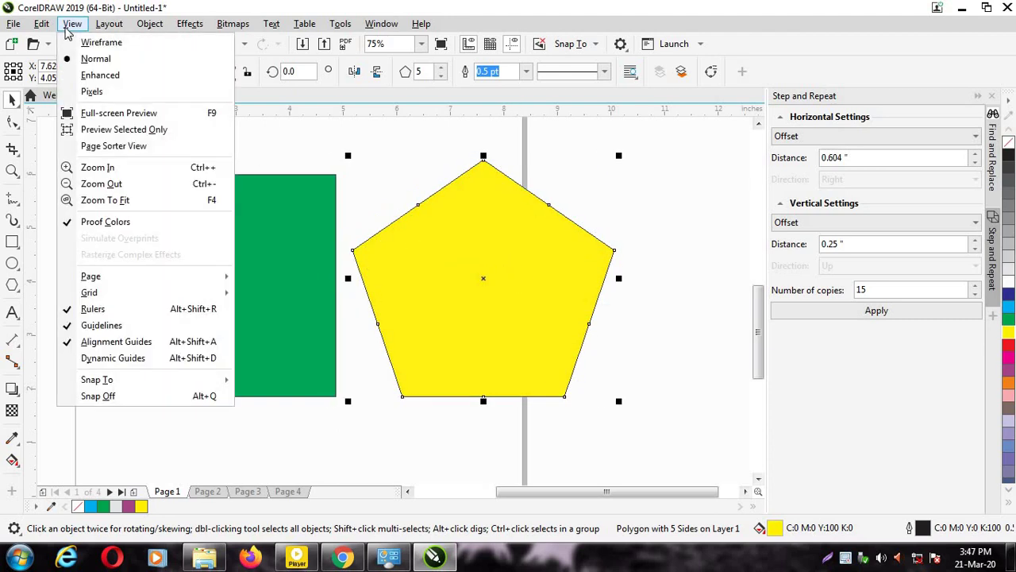
click(85, 341)
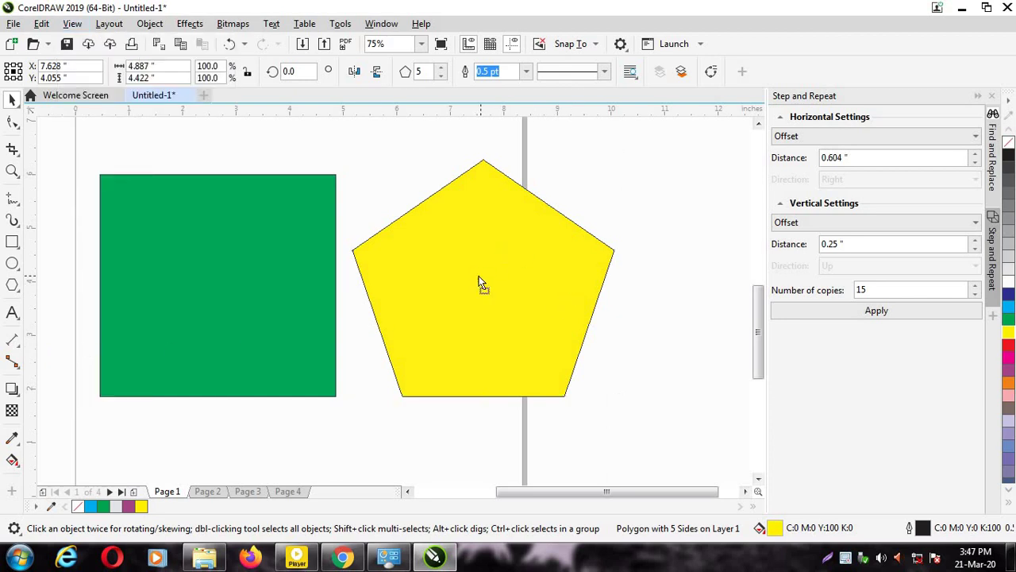
mouse_move(478, 284)
mouse_down()
mouse_move(473, 276)
mouse_move(485, 273)
mouse_move(469, 272)
mouse_up()
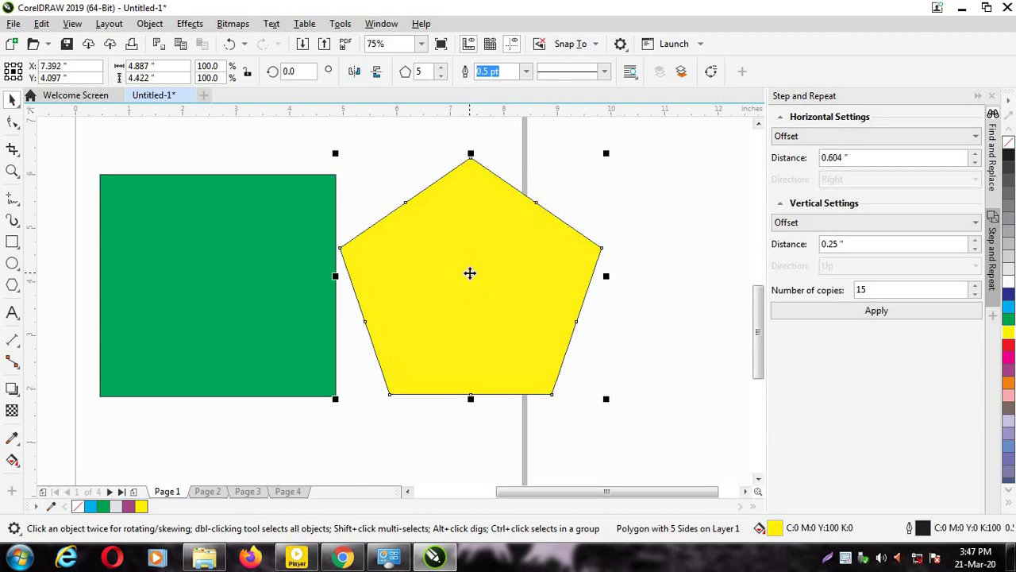
click(633, 306)
scroll(406, 310, up, 3)
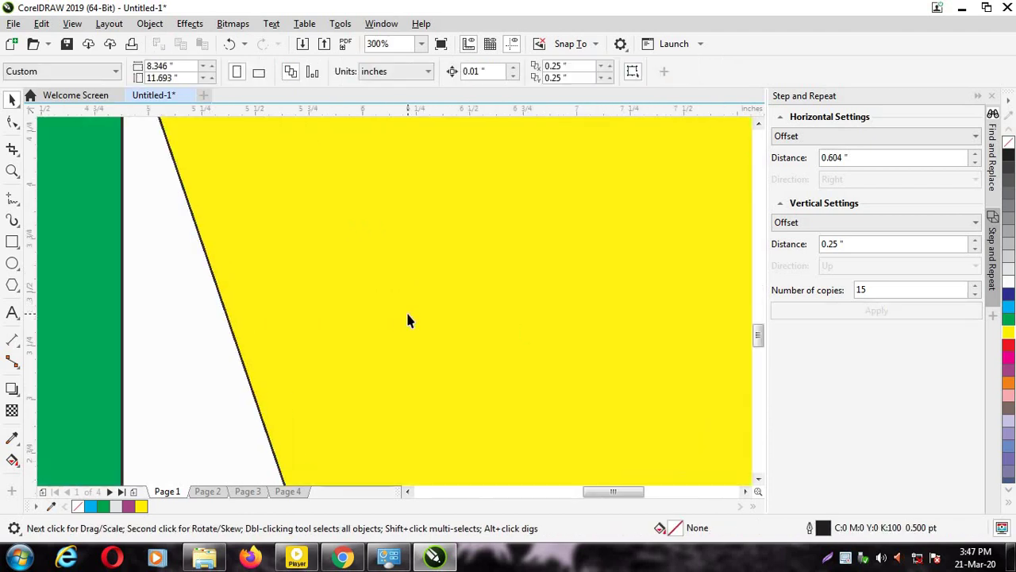
drag(758, 335, 757, 325)
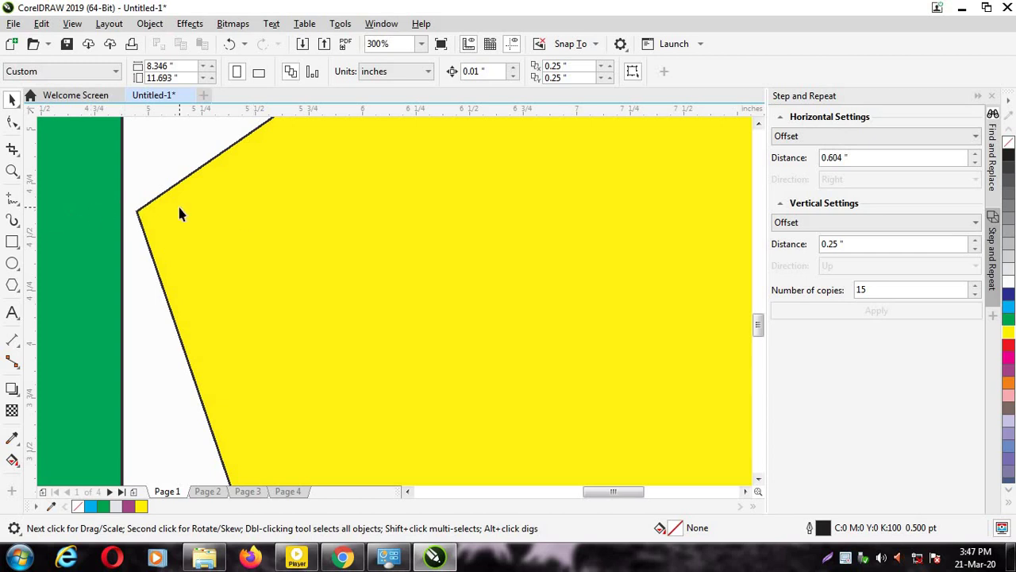
scroll(178, 206, down, 5)
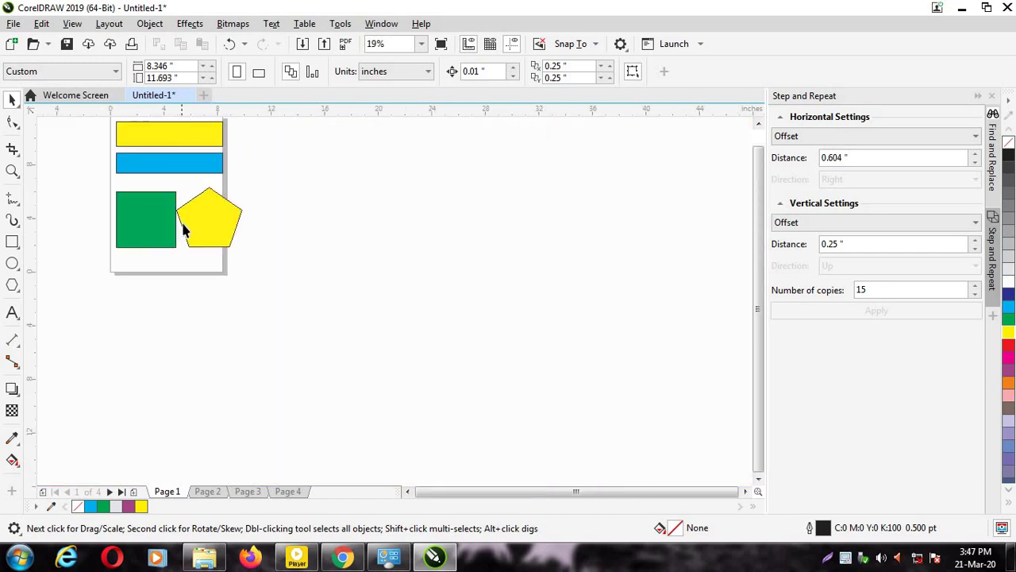
View all the document's pages in Page Sorter View, return to the single-page view and zoom to fit its objects.
scroll(181, 220, up, 1)
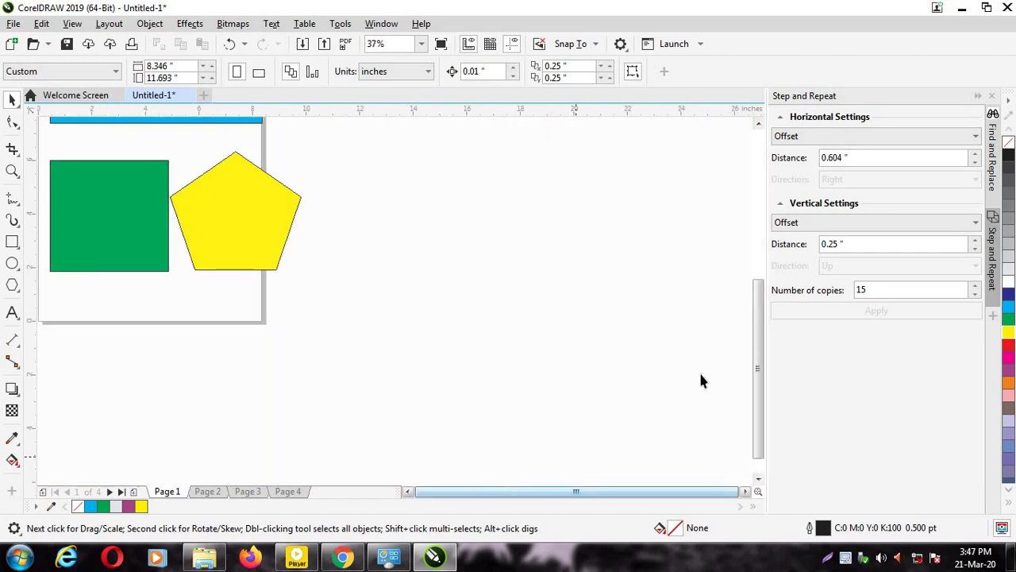
scroll(515, 324, up, 3)
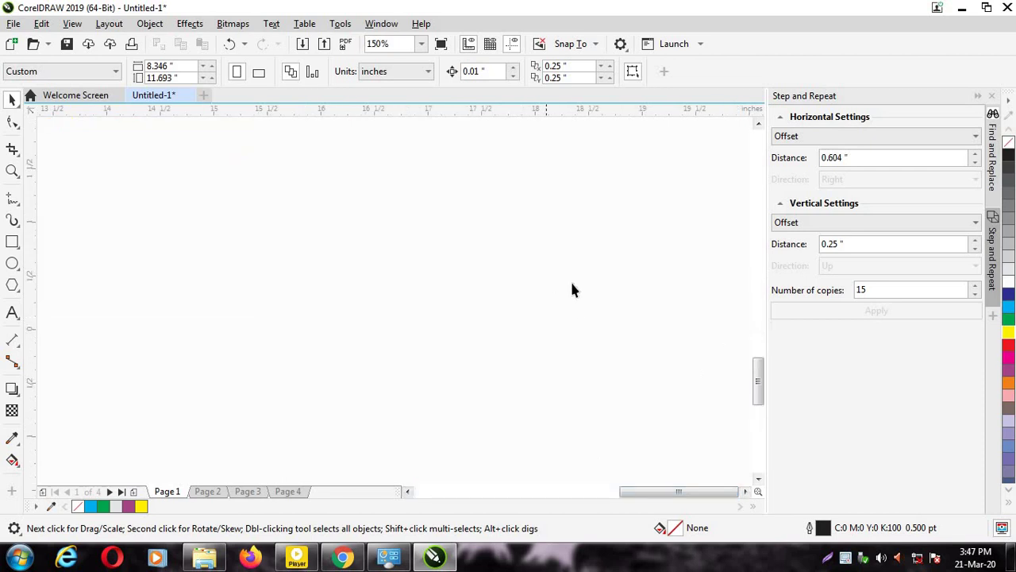
click(71, 23)
click(96, 146)
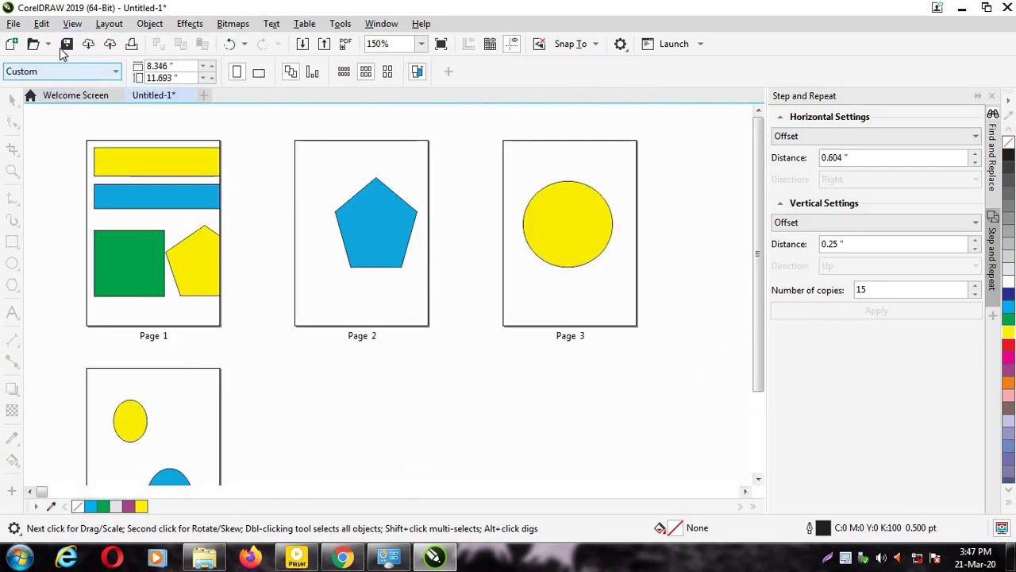
click(71, 23)
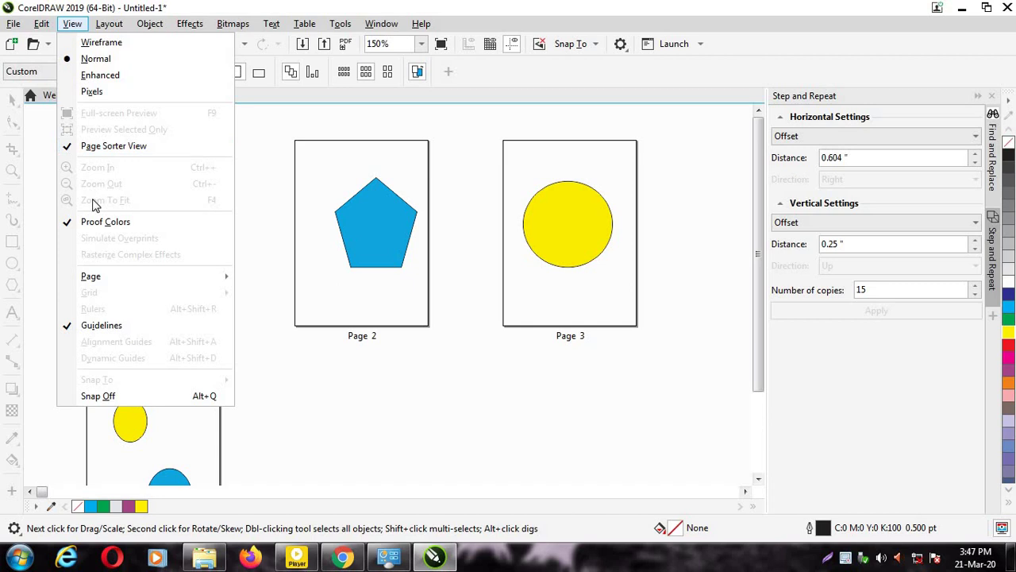
click(111, 146)
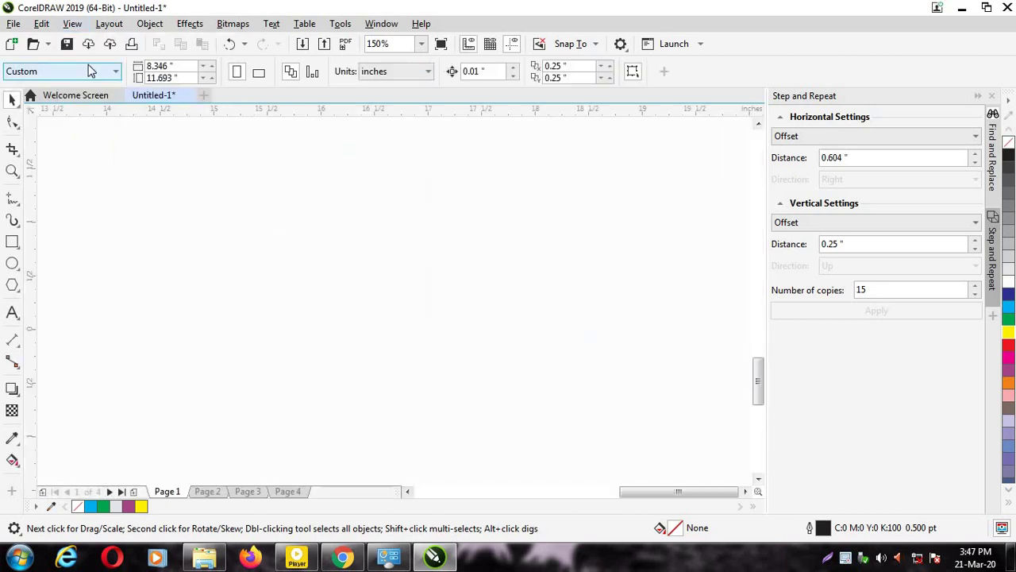
click(71, 23)
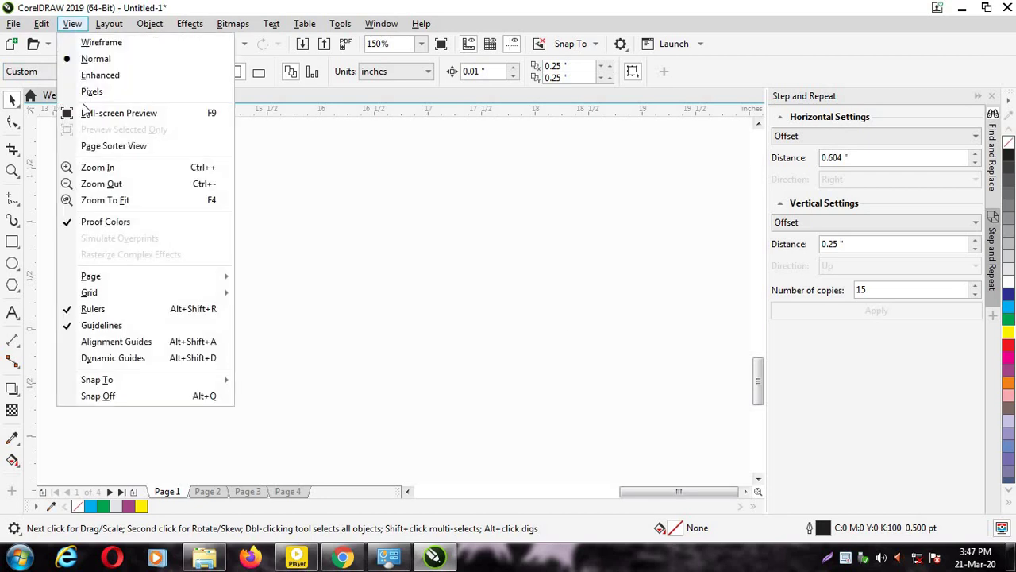
click(103, 200)
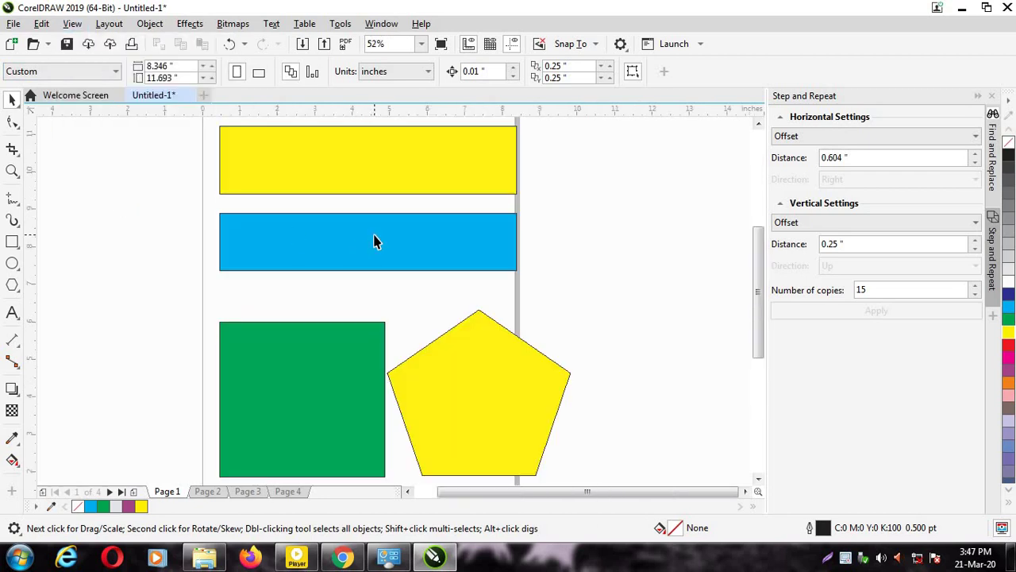
Turn on both Alignment Guides and Dynamic Guides for the document.
scroll(378, 243, down, 2)
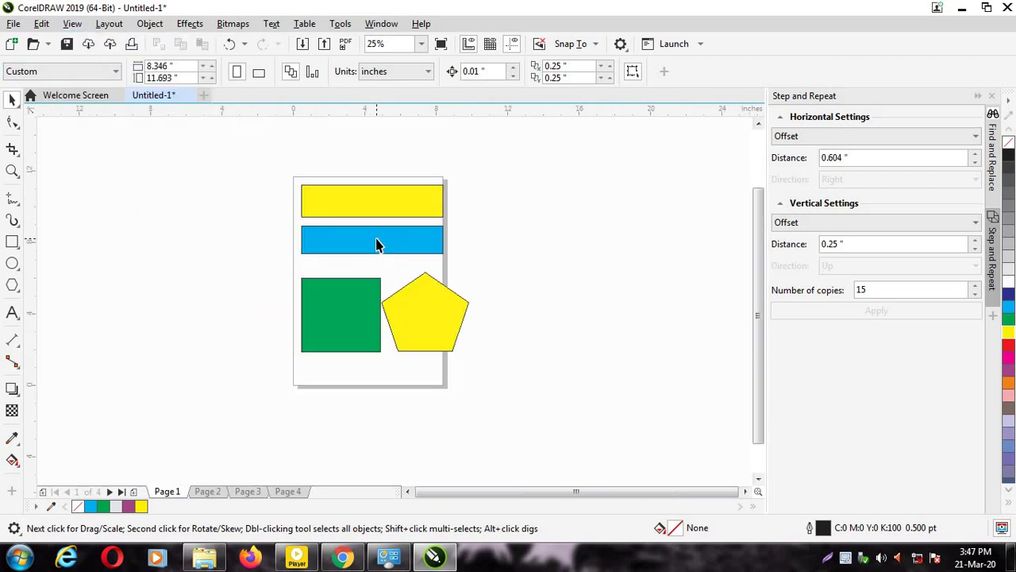
click(72, 23)
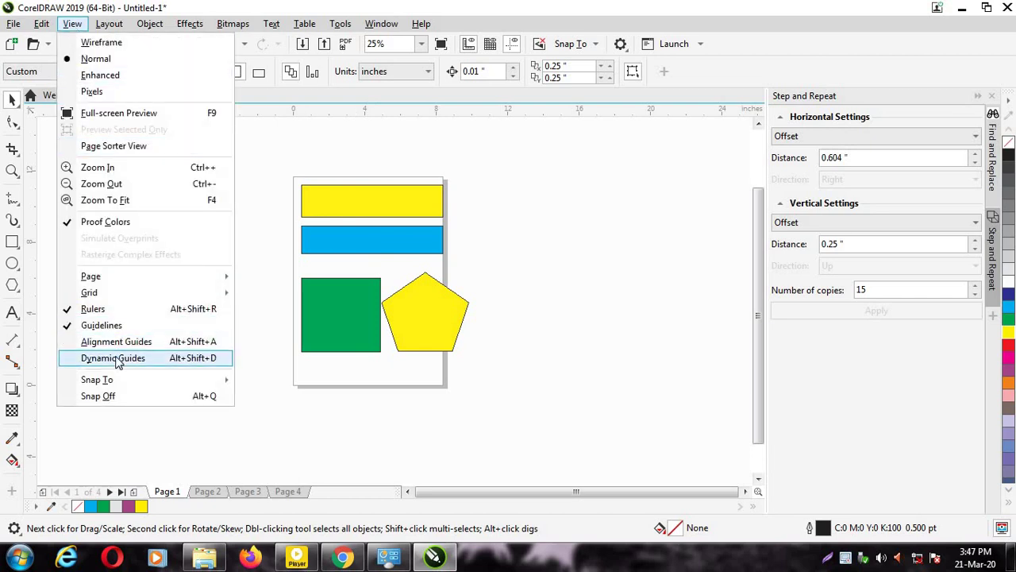
click(77, 344)
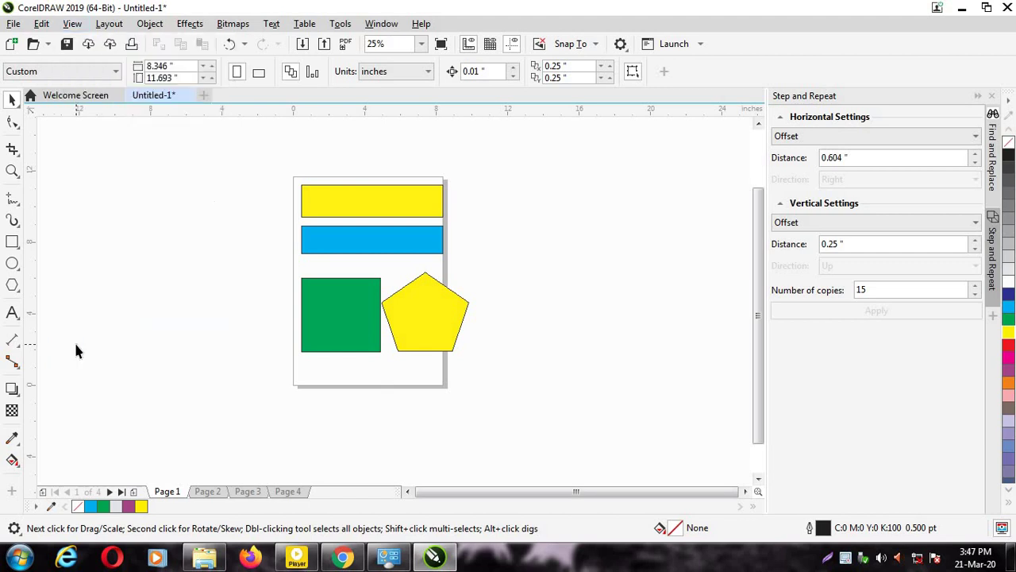
click(72, 24)
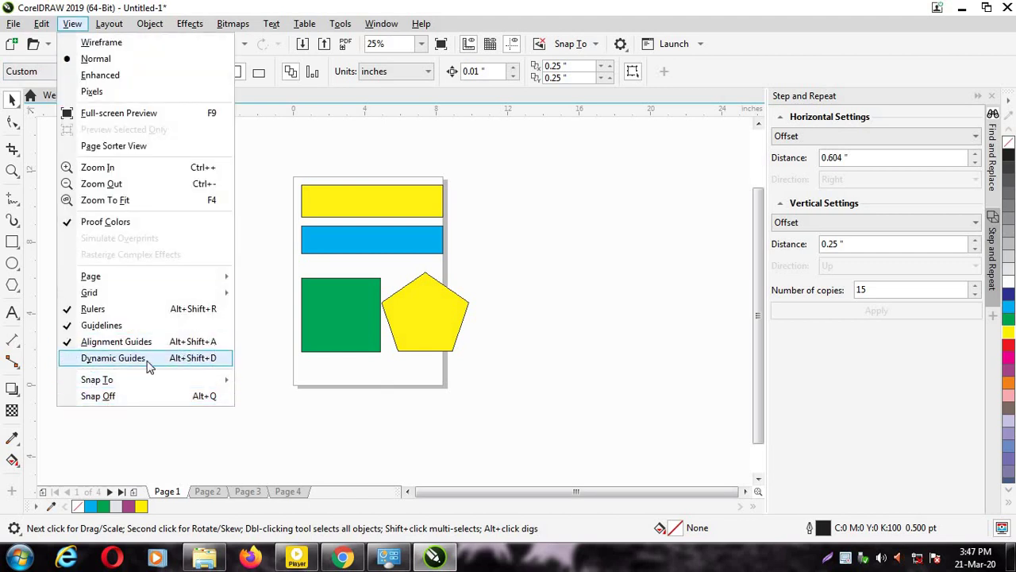
click(72, 361)
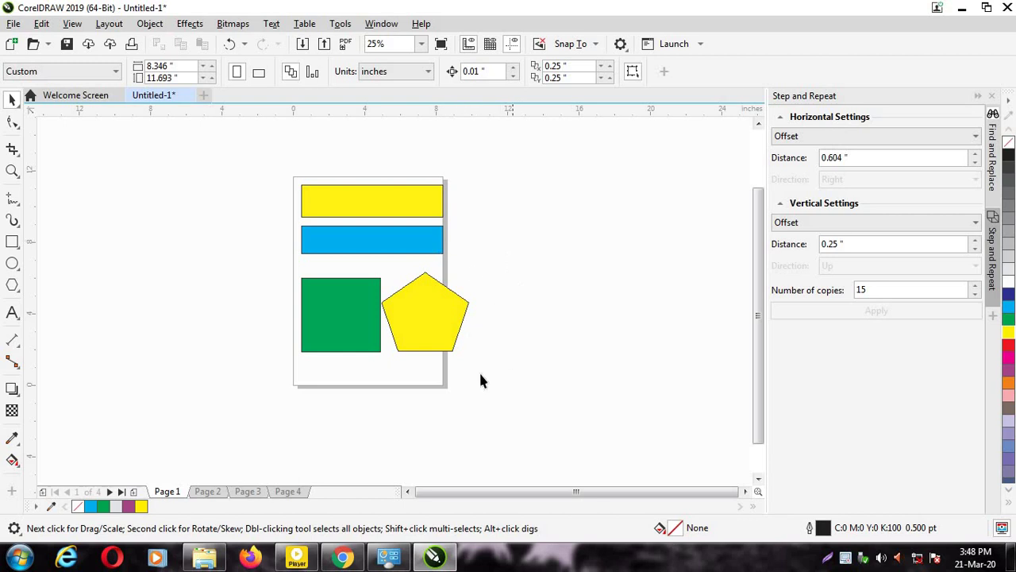
Move the yellow pentagon around the page using the dynamic guides, placing it beside the page at about X 12.349 in, Y 8.122 in.
click(422, 326)
drag(427, 325, 241, 285)
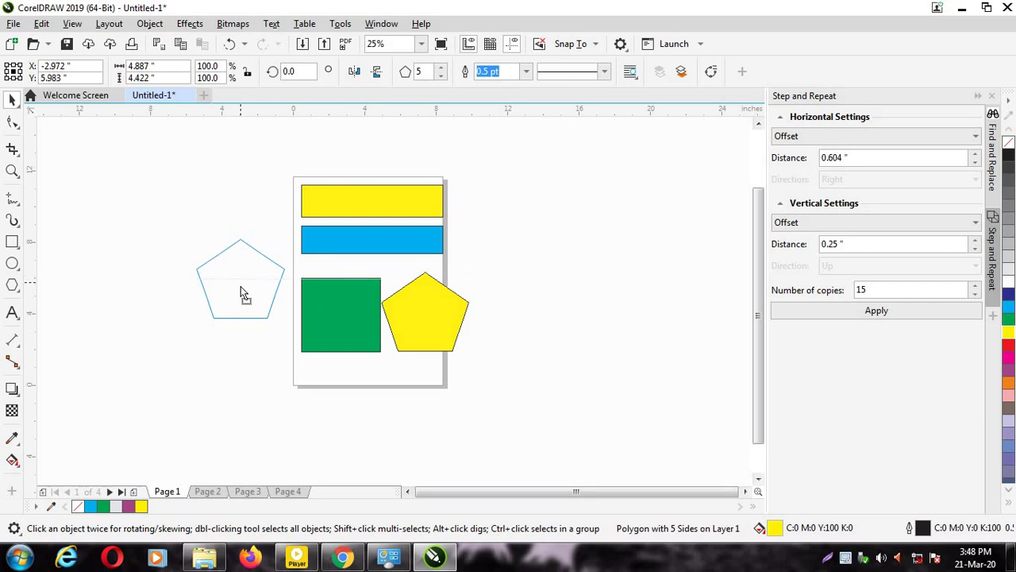
drag(241, 288, 241, 317)
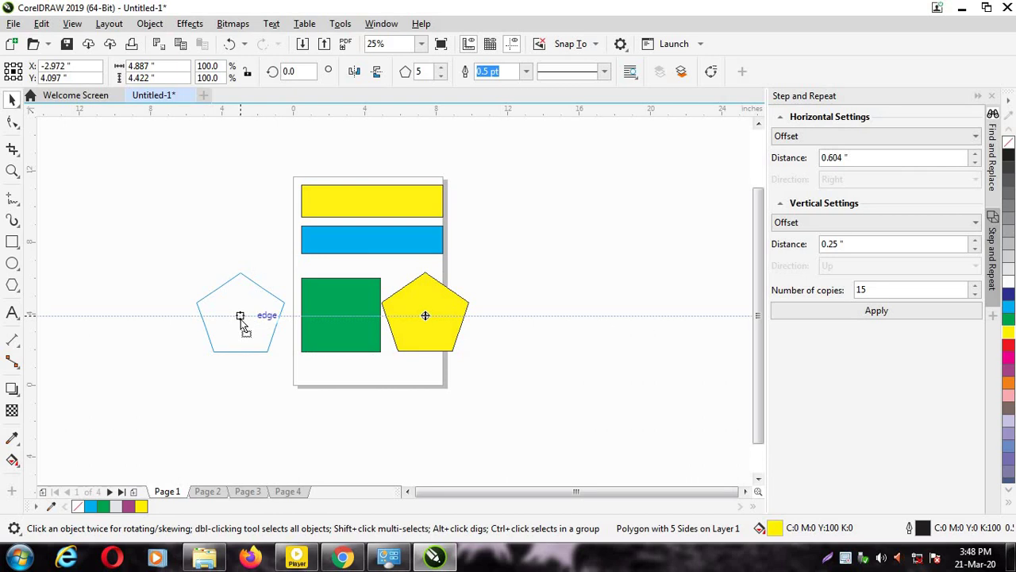
drag(242, 320, 249, 366)
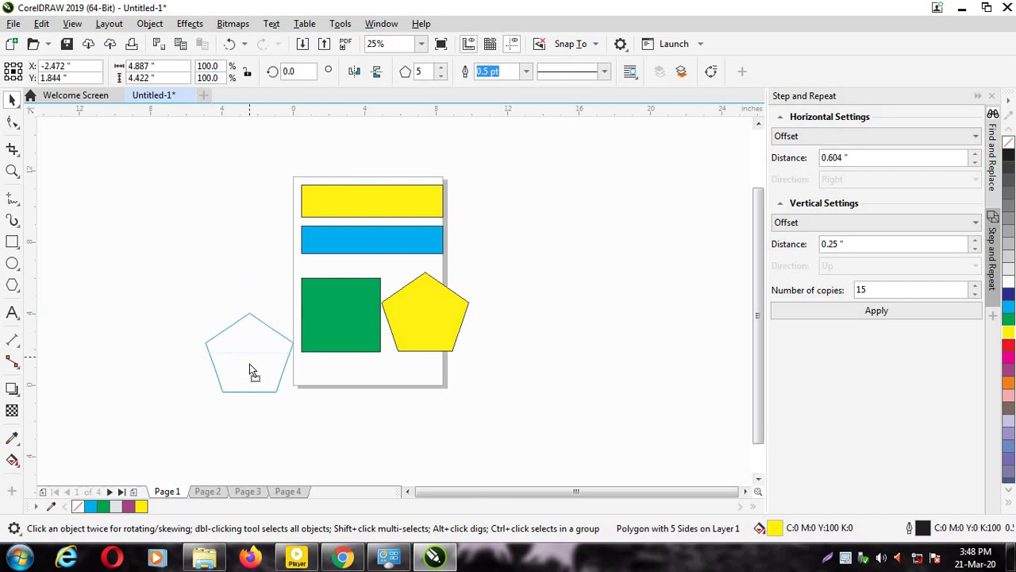
drag(249, 365, 520, 243)
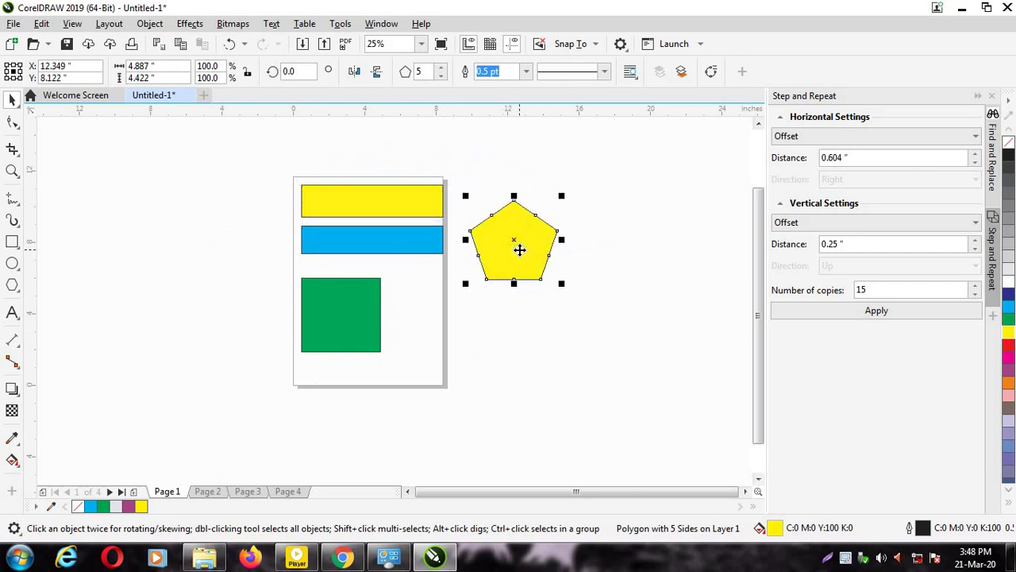
Move the pentagon above the page, then bring it down beside the green rectangle at about X 12.254 in, Y 5.147 in.
scroll(519, 246, up, 2)
scroll(520, 250, down, 1)
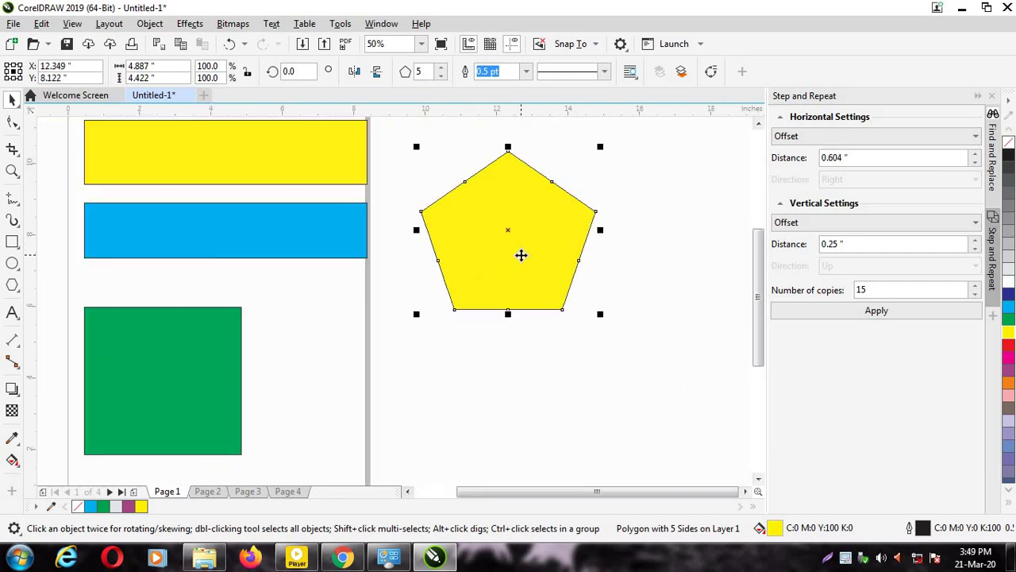
drag(520, 255, 499, 282)
scroll(482, 358, down, 3)
scroll(498, 286, down, 1)
scroll(499, 290, up, 2)
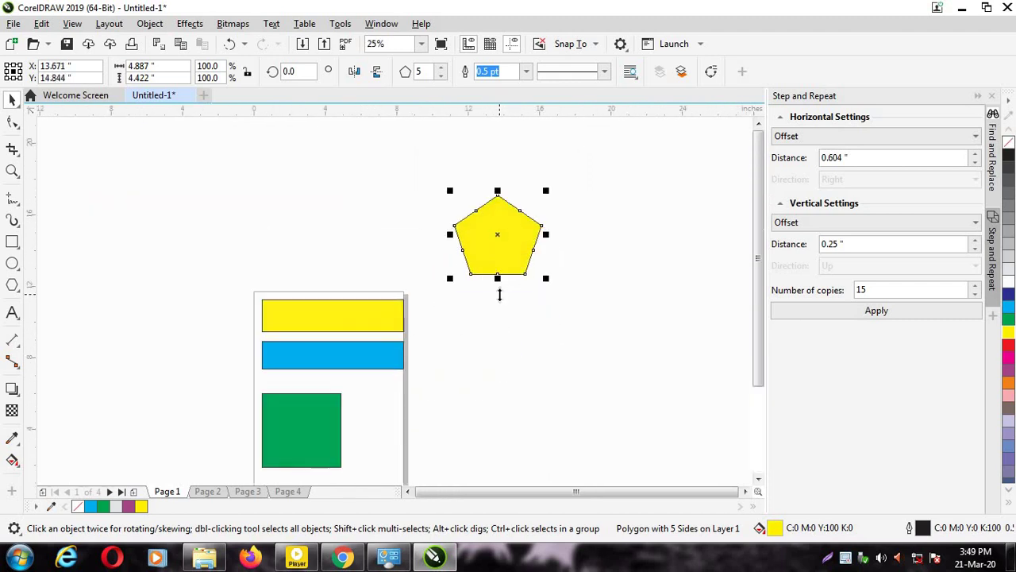
drag(521, 236, 495, 407)
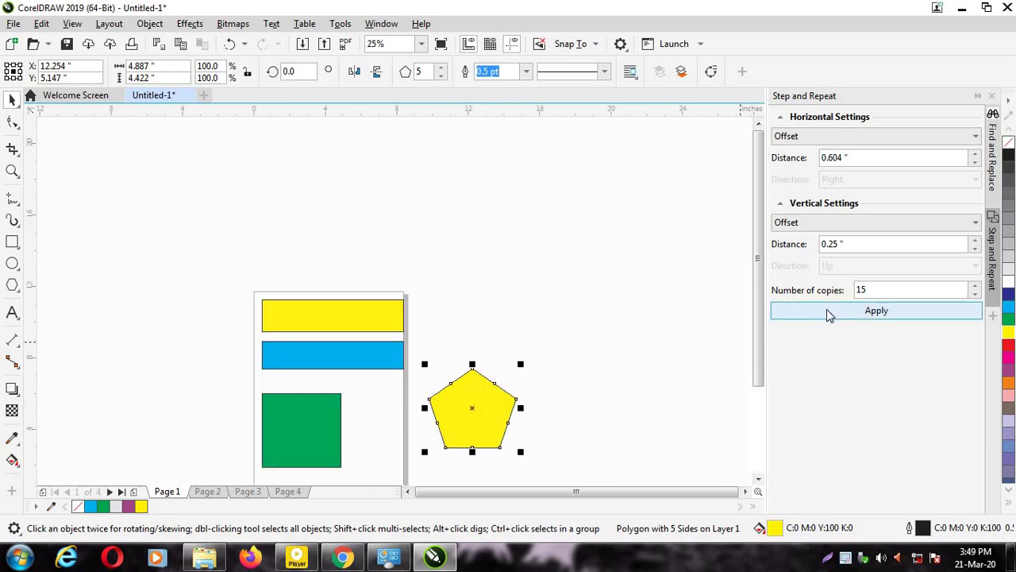
mouse_move(761, 345)
mouse_down()
mouse_move(754, 391)
mouse_move(665, 347)
mouse_up()
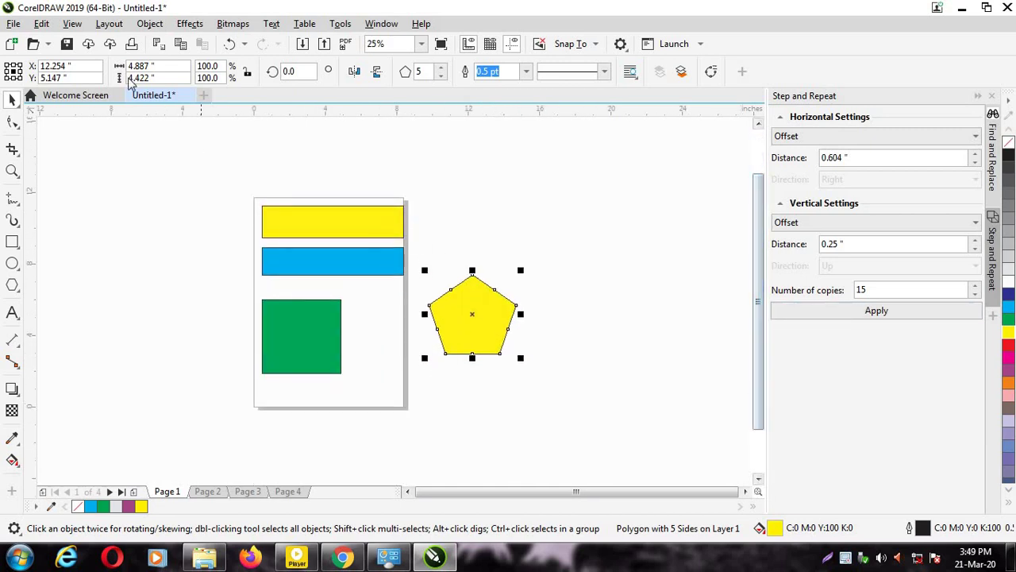
Turn off Alignment Guides and Dynamic Guides, and deselect the pentagon.
click(71, 24)
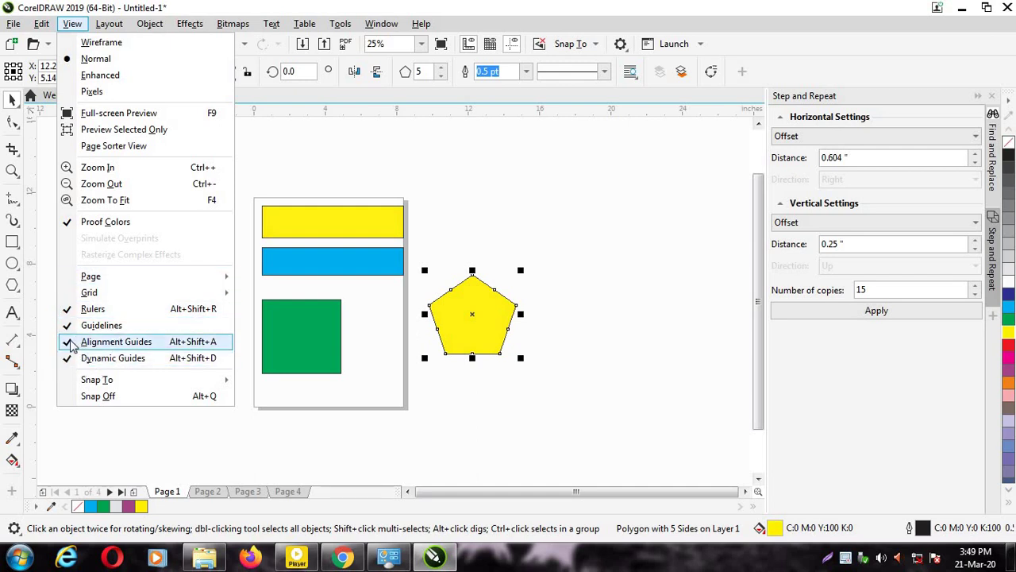
click(116, 342)
click(72, 24)
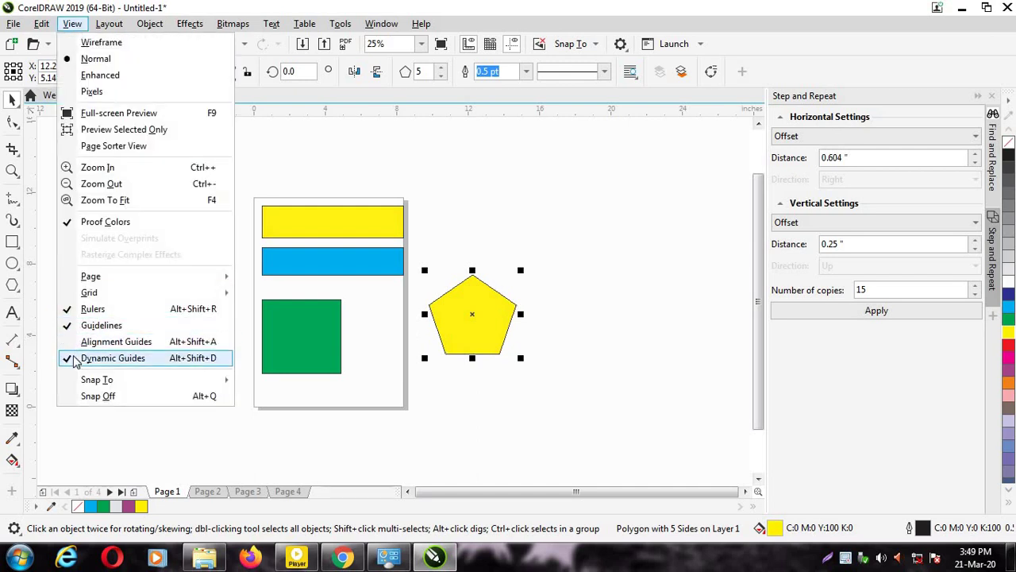
click(76, 362)
click(286, 168)
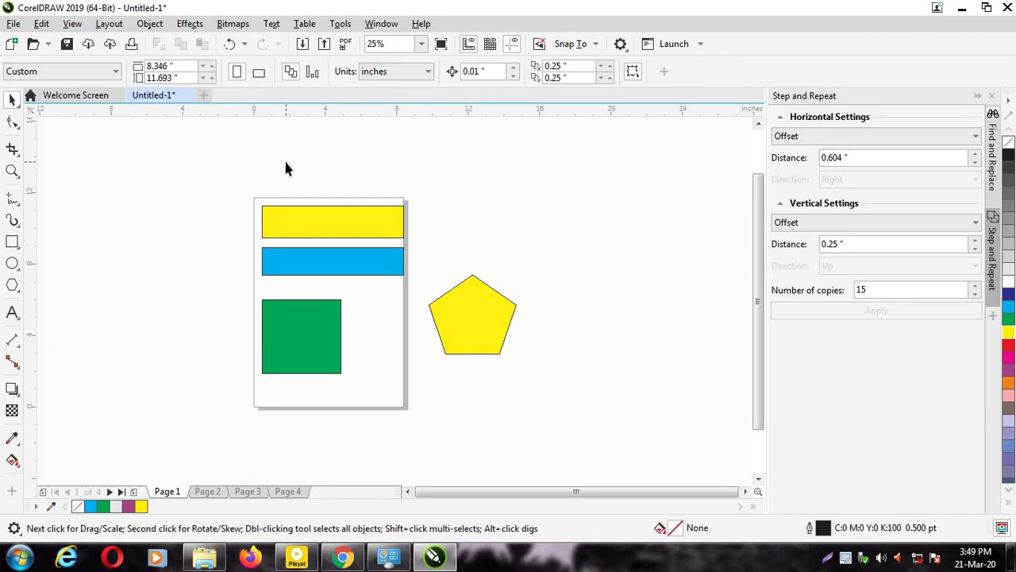
Turn on snapping to the Document Grid and review the other Snap To options.
click(73, 24)
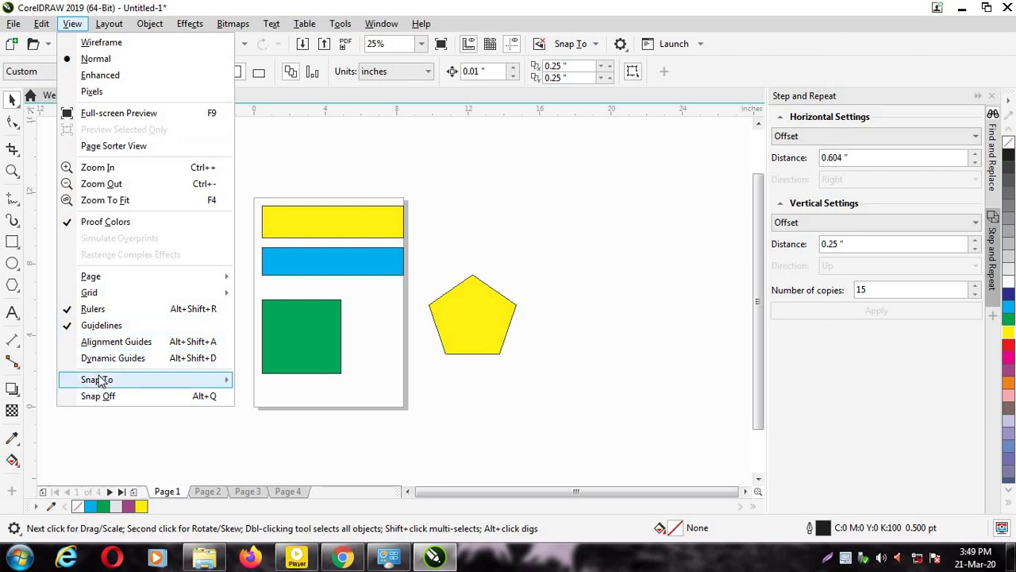
mouse_move(153, 379)
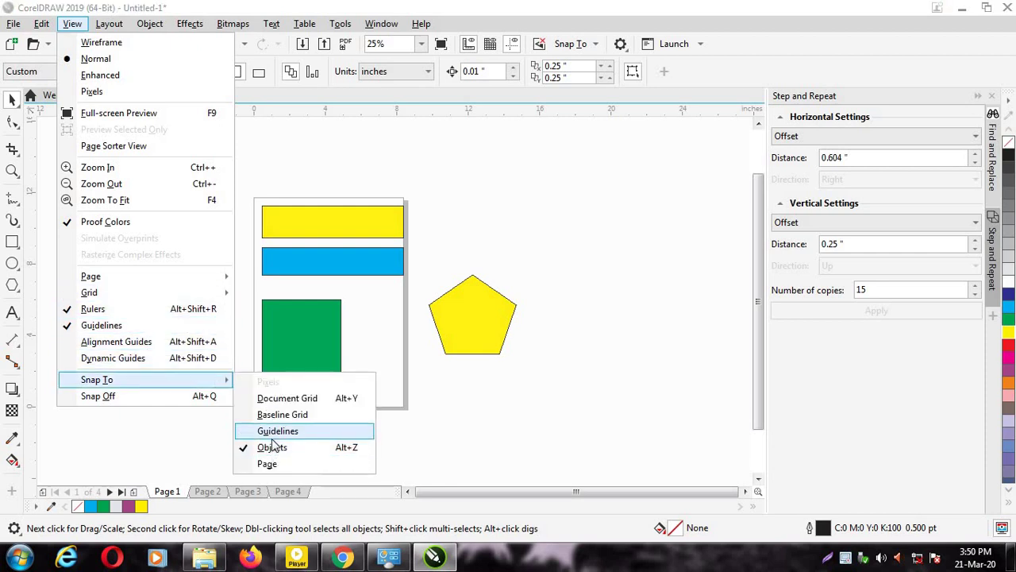
click(284, 401)
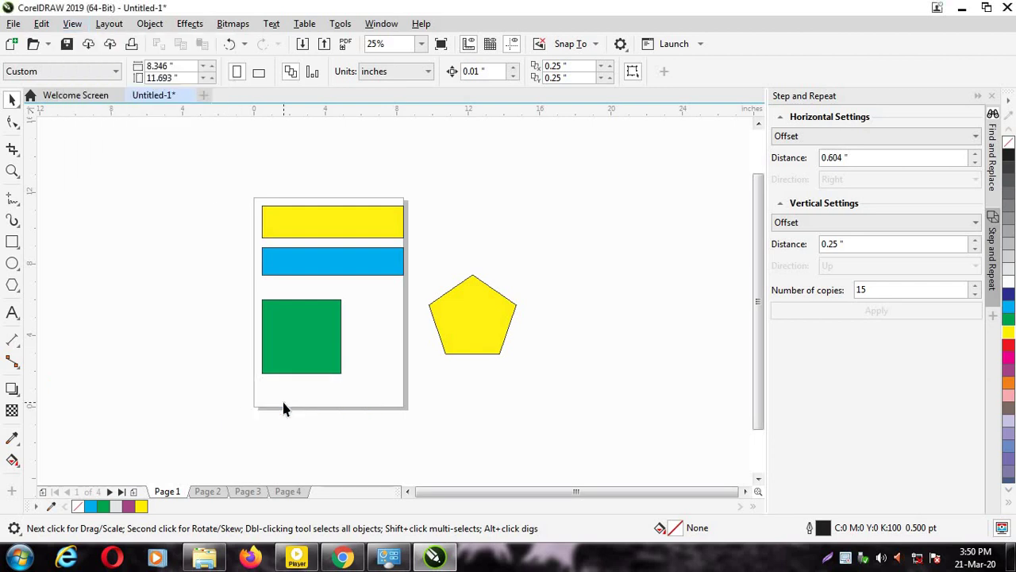
click(76, 25)
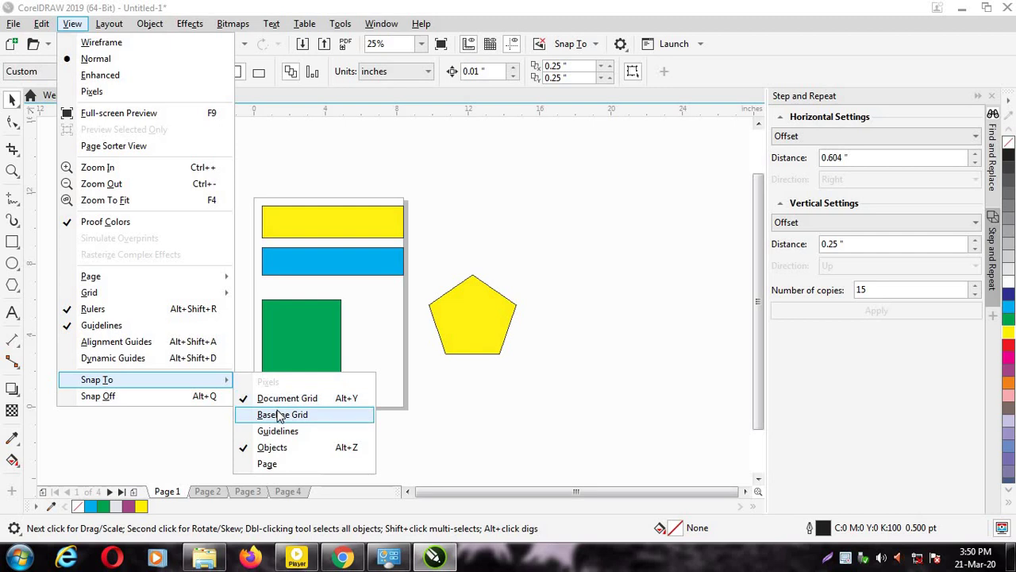
click(237, 184)
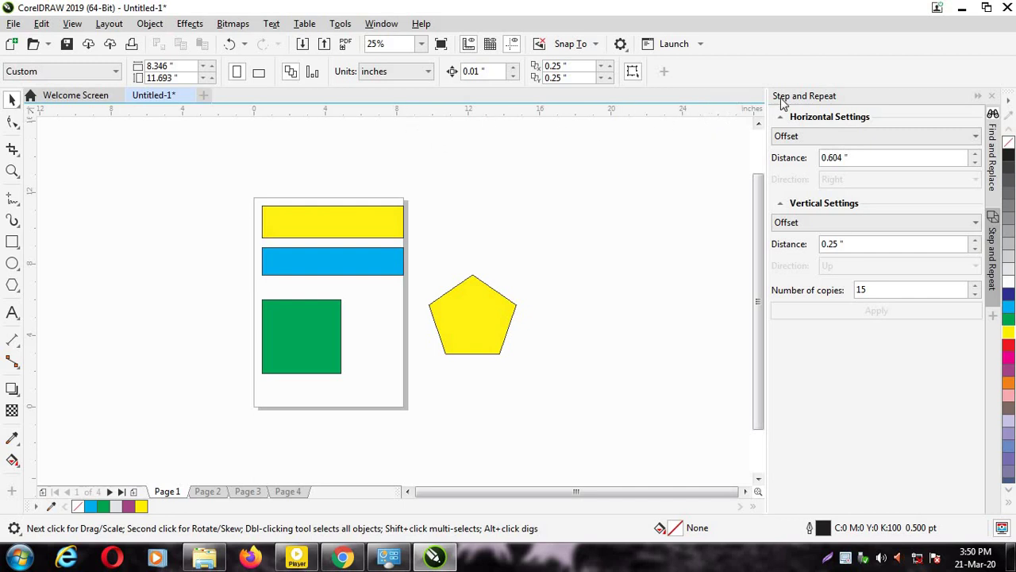
Open Grid Setup from the ruler and examine the document options from General through Save, leaving the settings as they are.
right_click(702, 117)
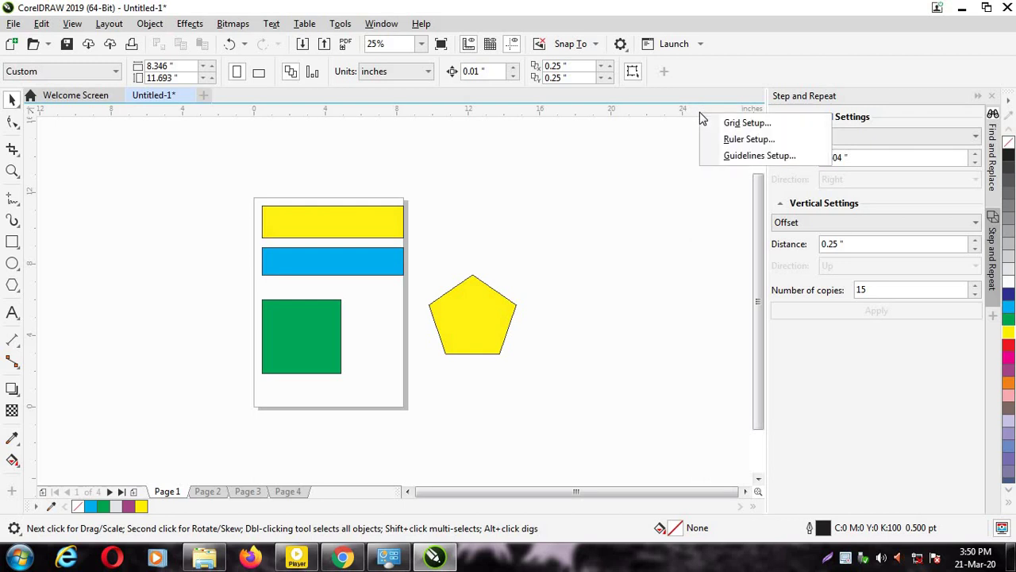
click(740, 124)
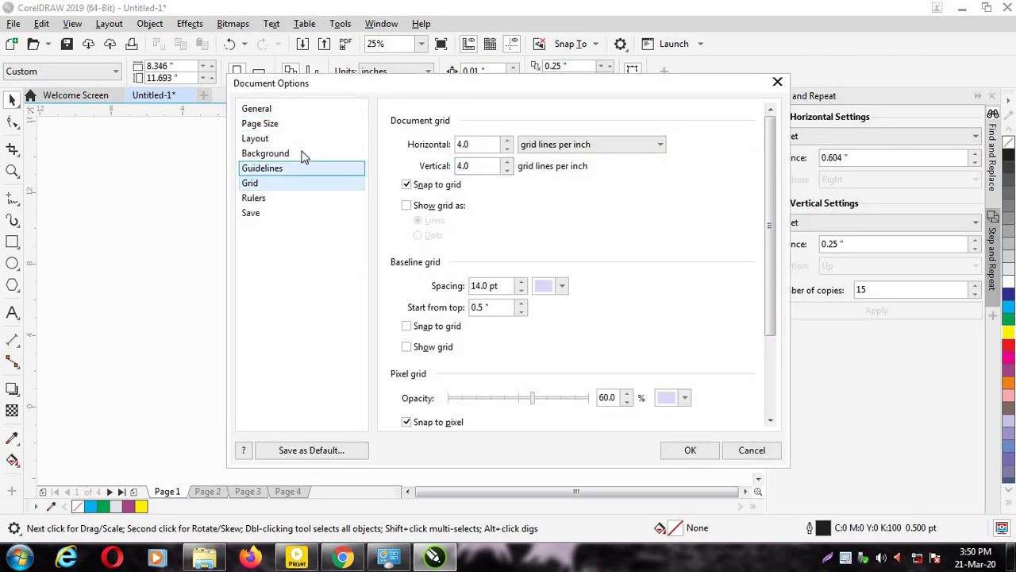
click(311, 109)
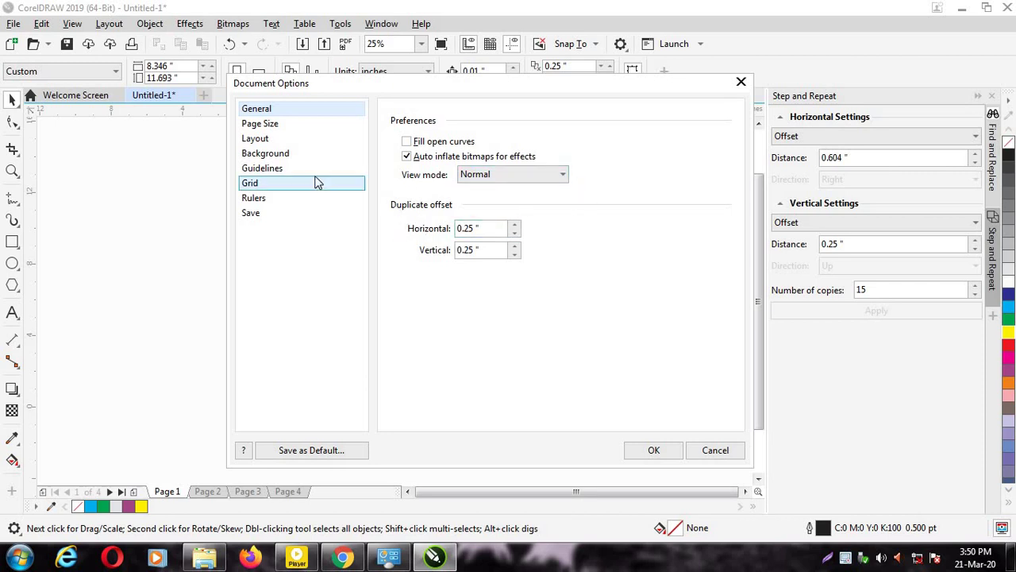
click(294, 127)
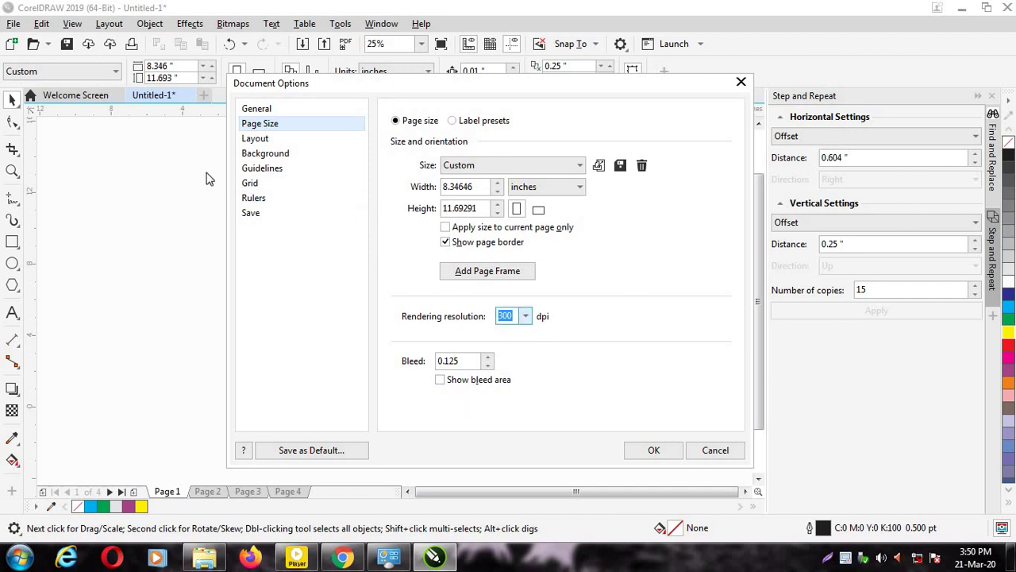
click(290, 140)
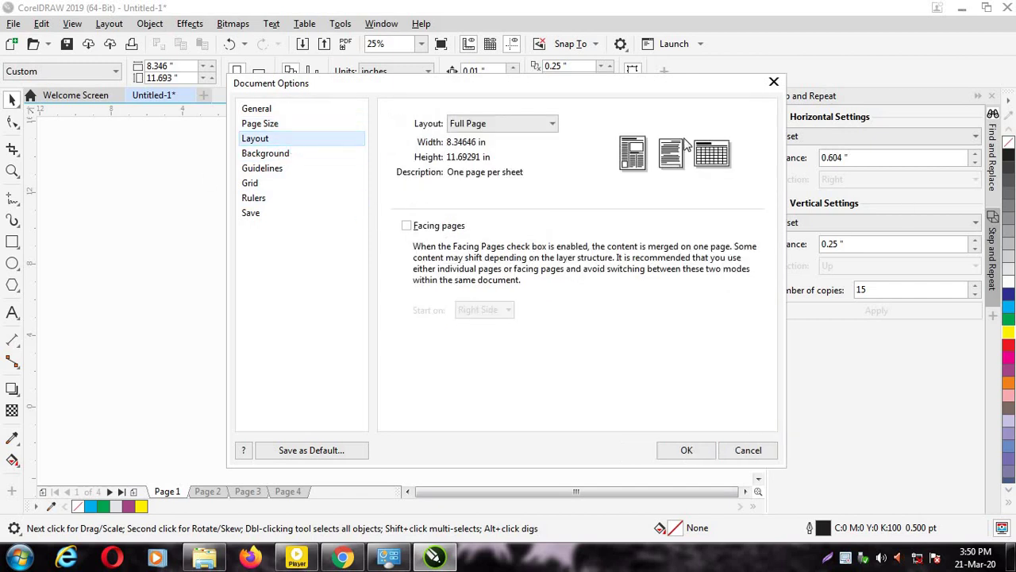
click(302, 161)
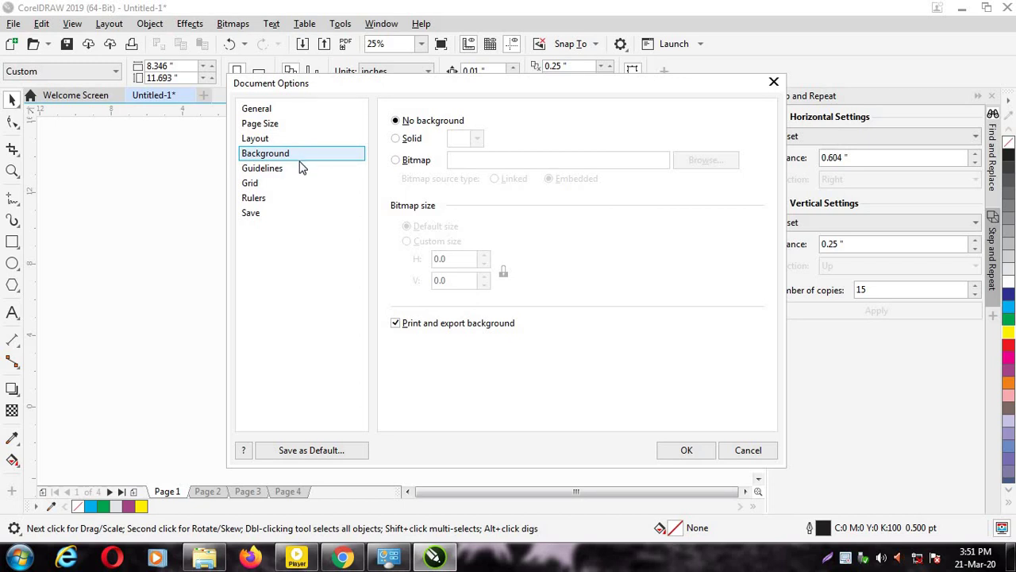
click(298, 167)
click(294, 186)
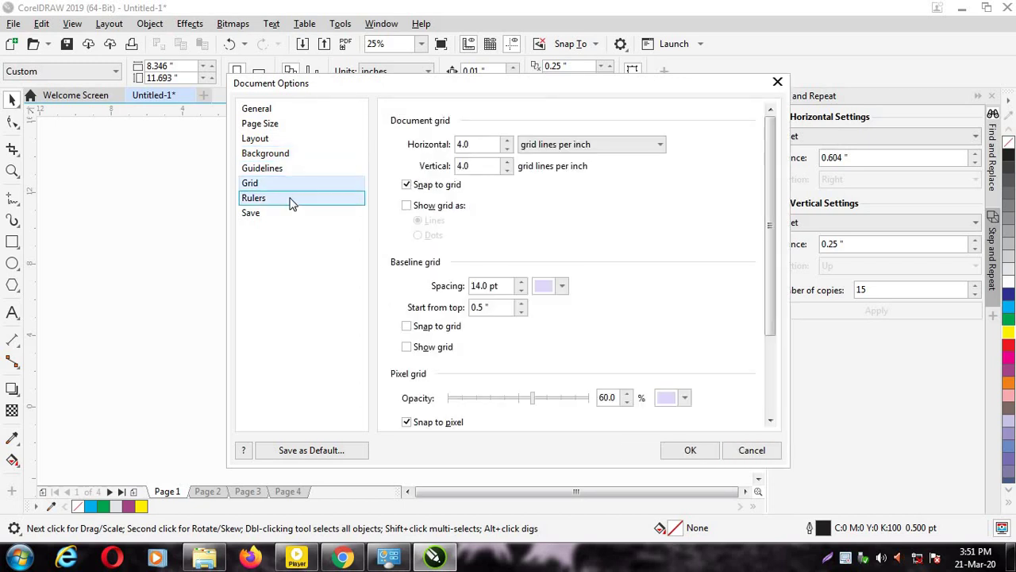
click(292, 199)
click(292, 213)
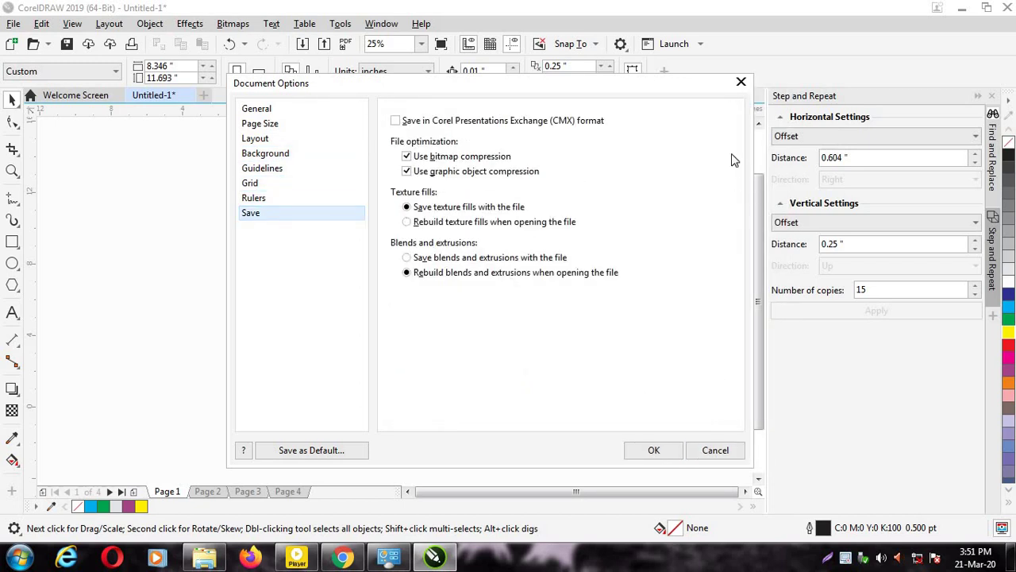
click(740, 83)
Open Ruler Setup to examine the units, nudge distance and origin settings, and close it without changes.
right_click(705, 112)
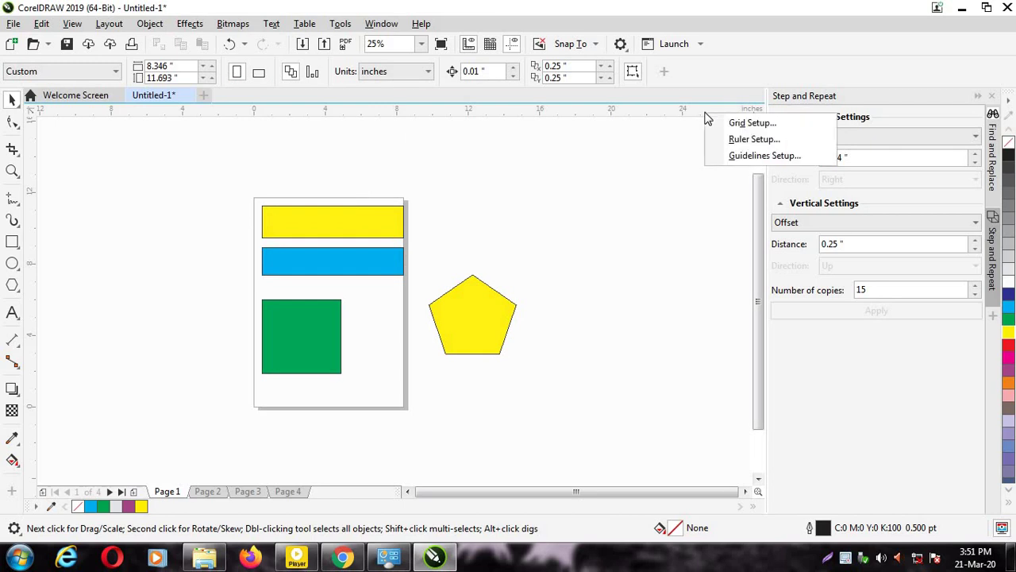
click(717, 139)
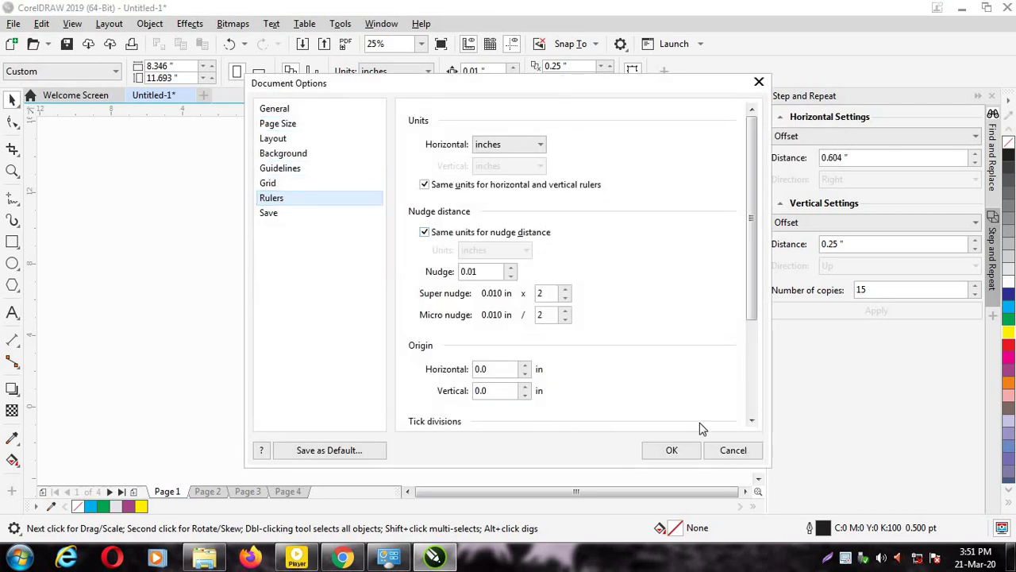
click(759, 82)
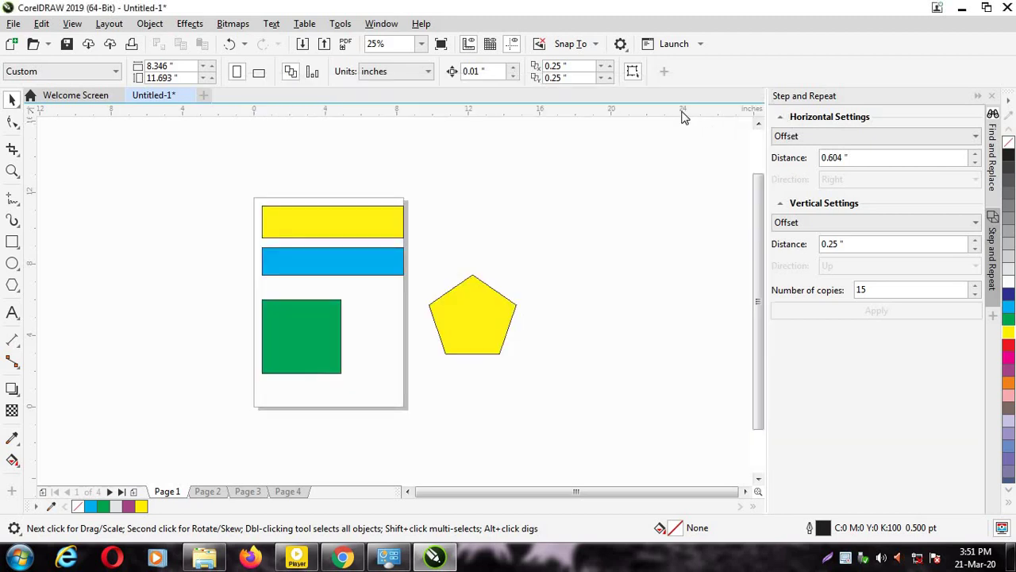
Open Guidelines Setup from the ruler, check the line style choices, and set the guideline color to green, #62A43C.
right_click(683, 113)
click(704, 154)
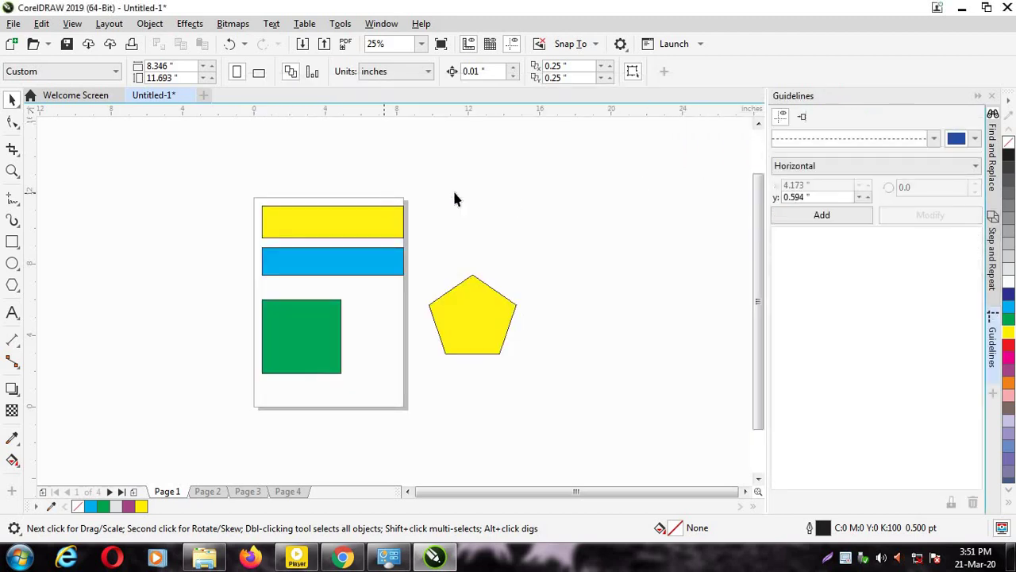
click(861, 200)
click(868, 196)
click(868, 195)
click(934, 137)
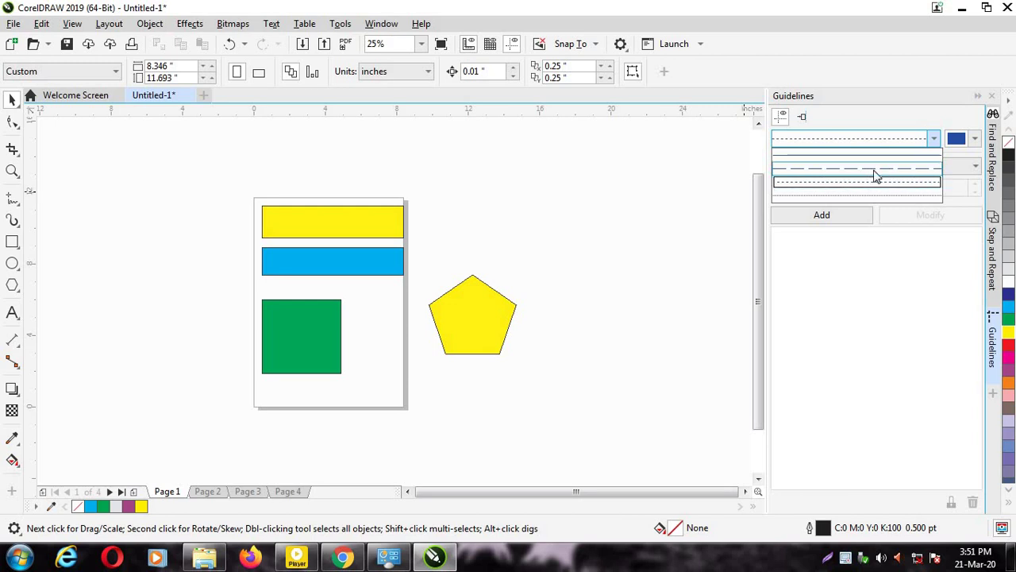
click(976, 141)
click(976, 141)
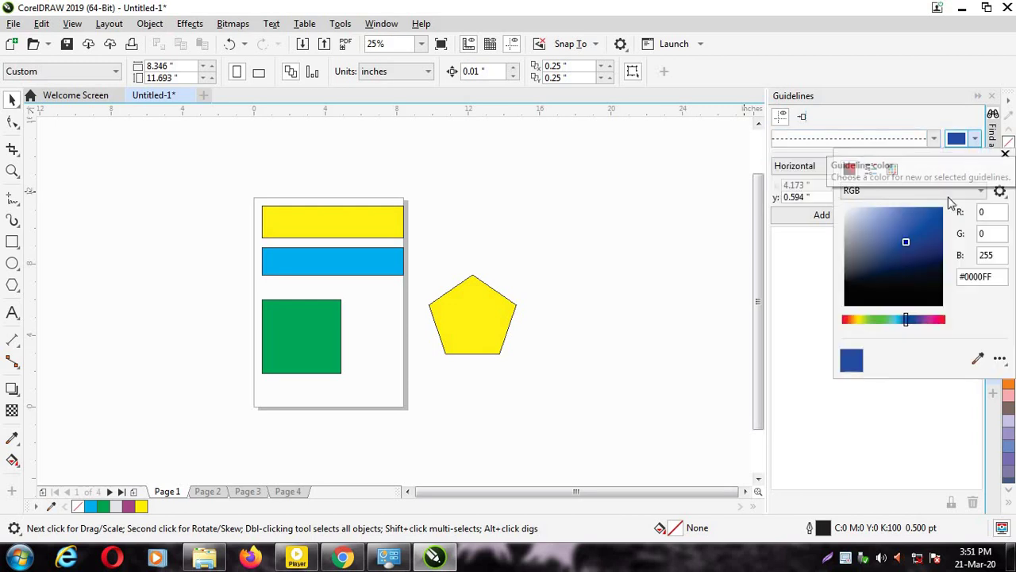
click(938, 320)
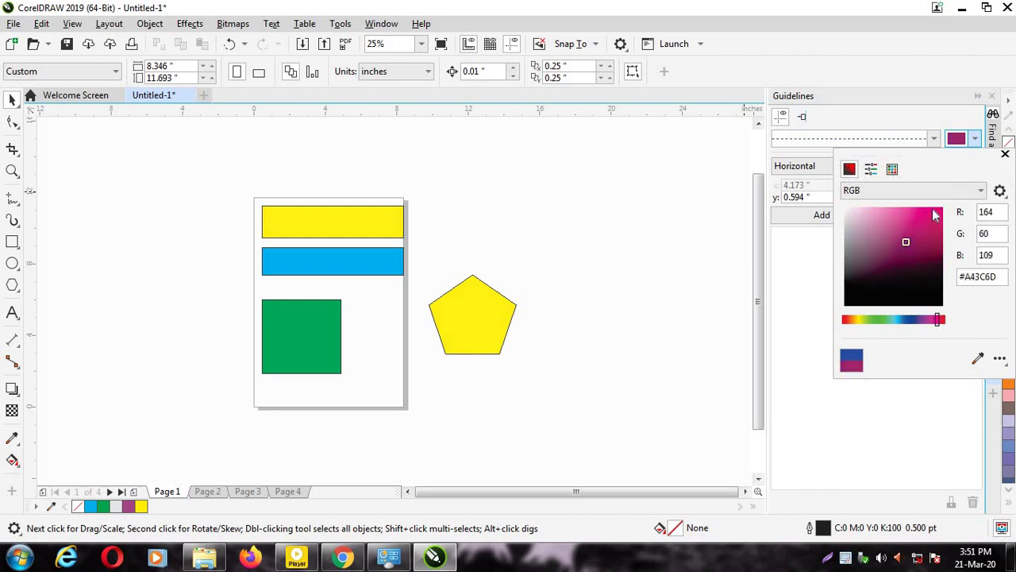
click(871, 320)
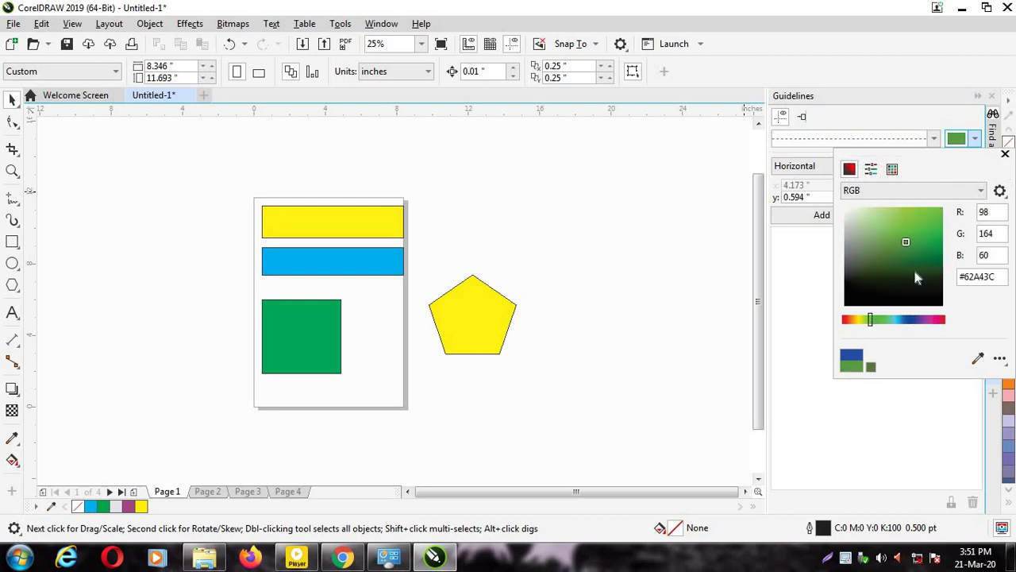
Set the style for new guidelines to the long-dashed line.
click(929, 147)
click(921, 139)
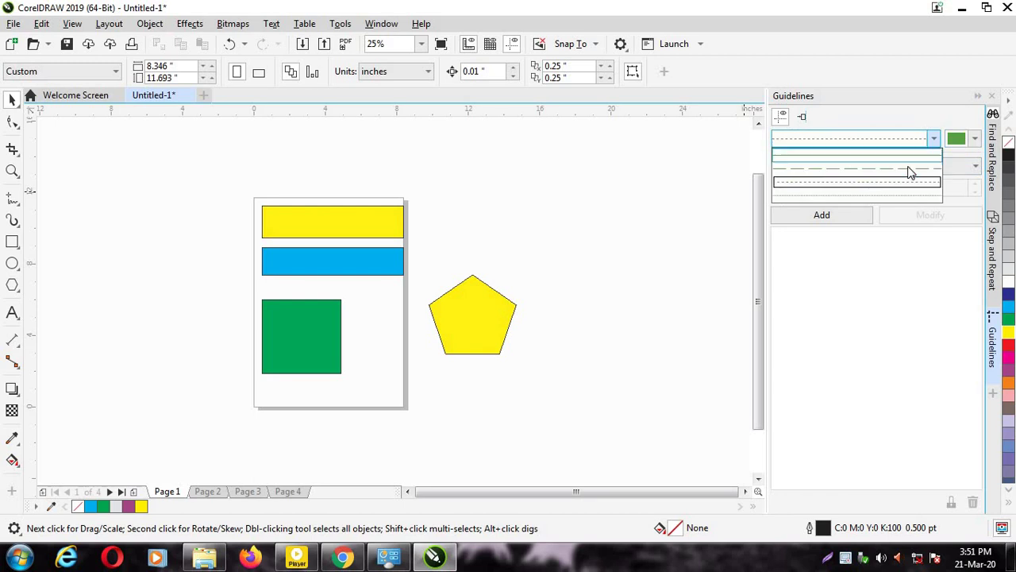
click(910, 173)
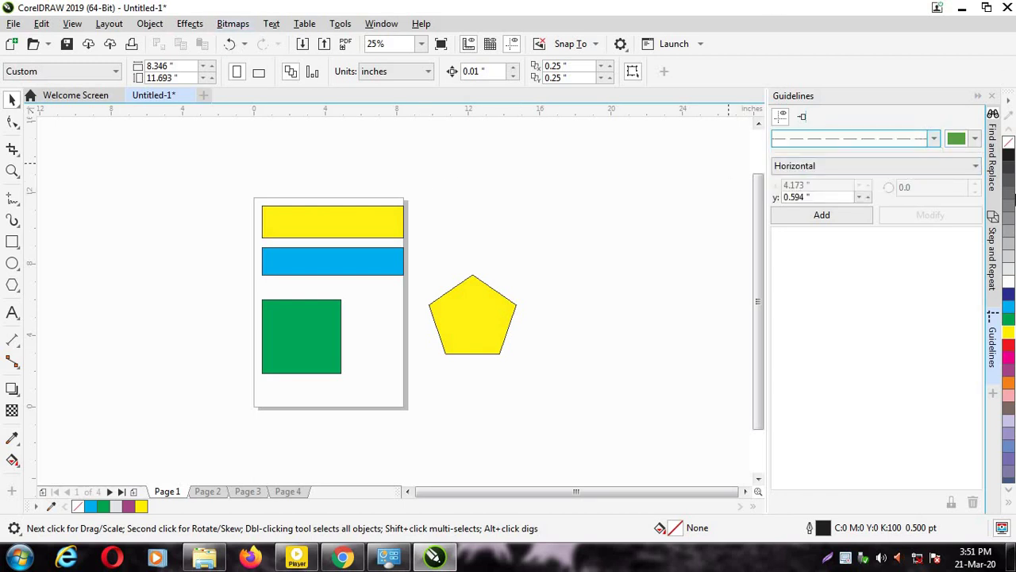
click(77, 27)
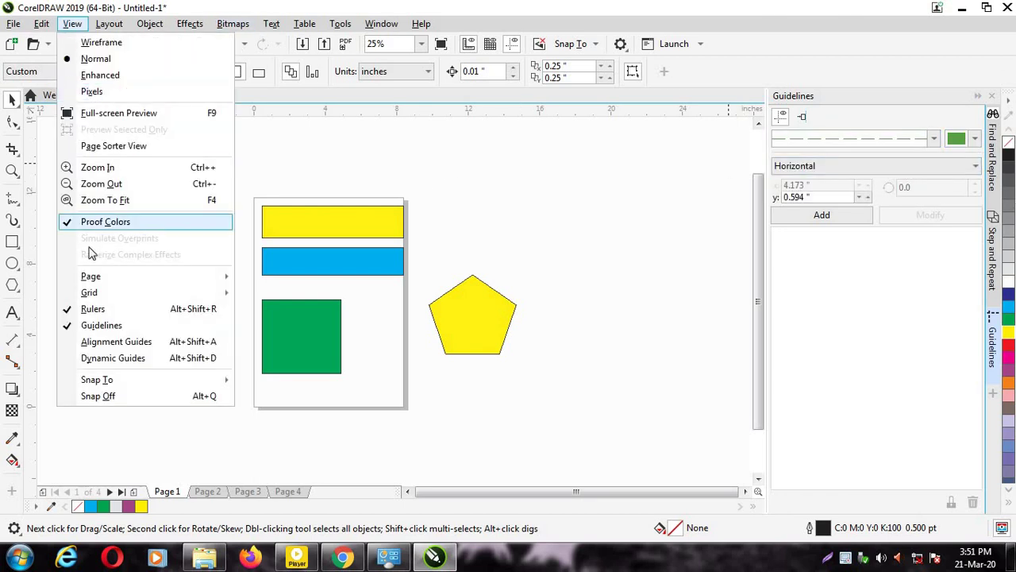
click(265, 197)
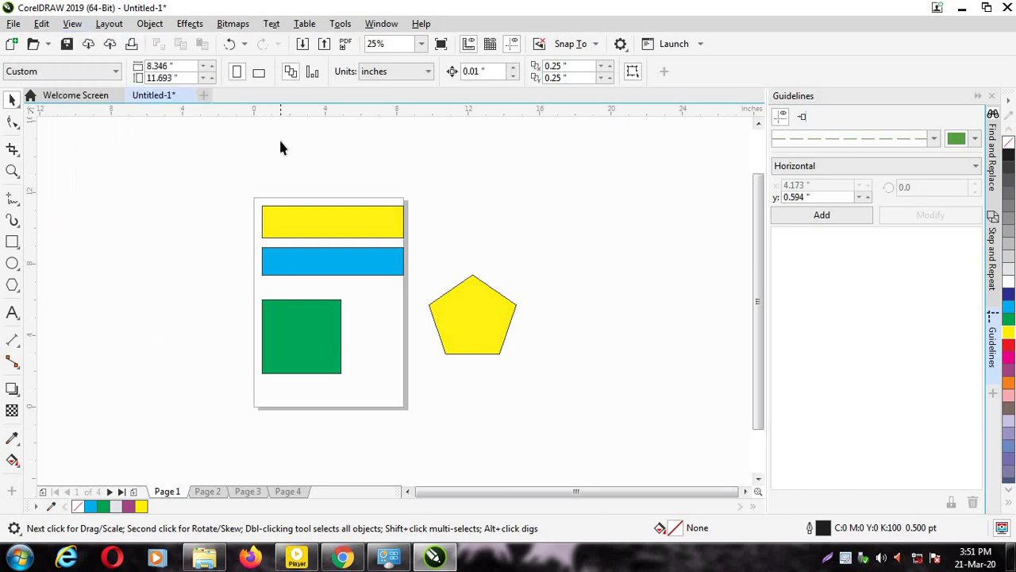
drag(281, 141, 415, 230)
Place a horizontal guideline above the page at y 12.5 inches and a vertical guideline beside the page at x -6 inches.
drag(213, 112, 214, 245)
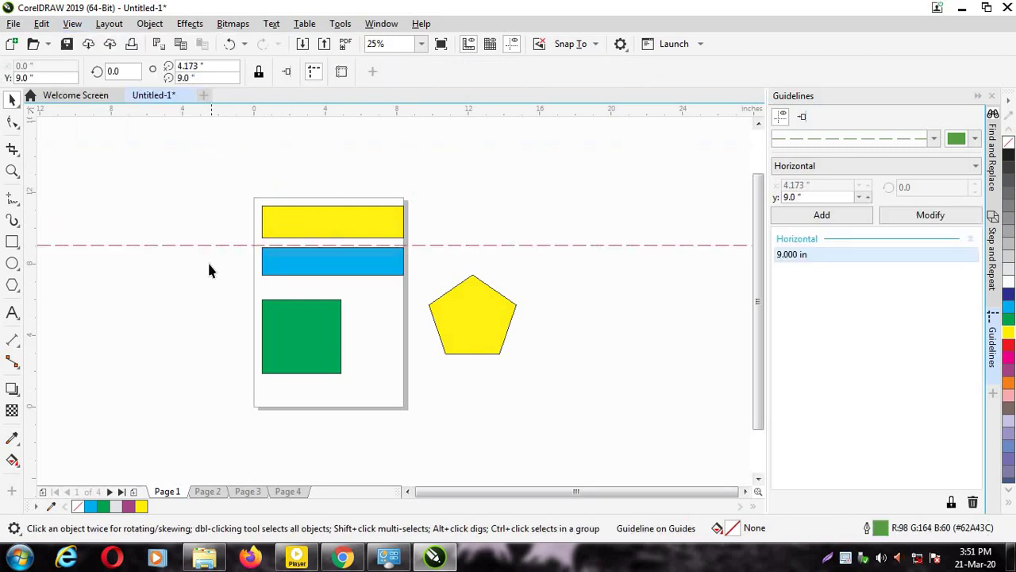
click(601, 317)
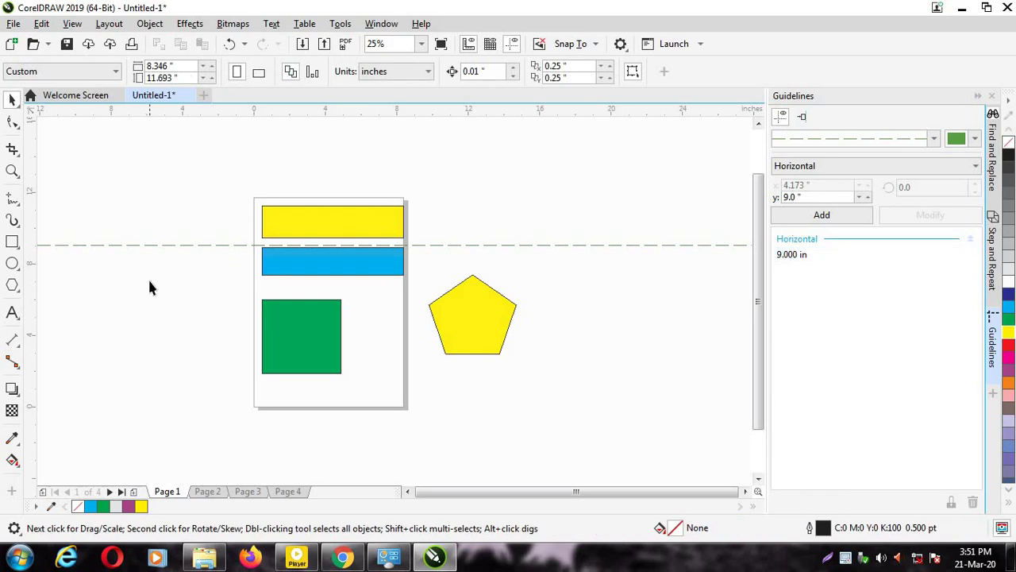
drag(156, 245, 163, 182)
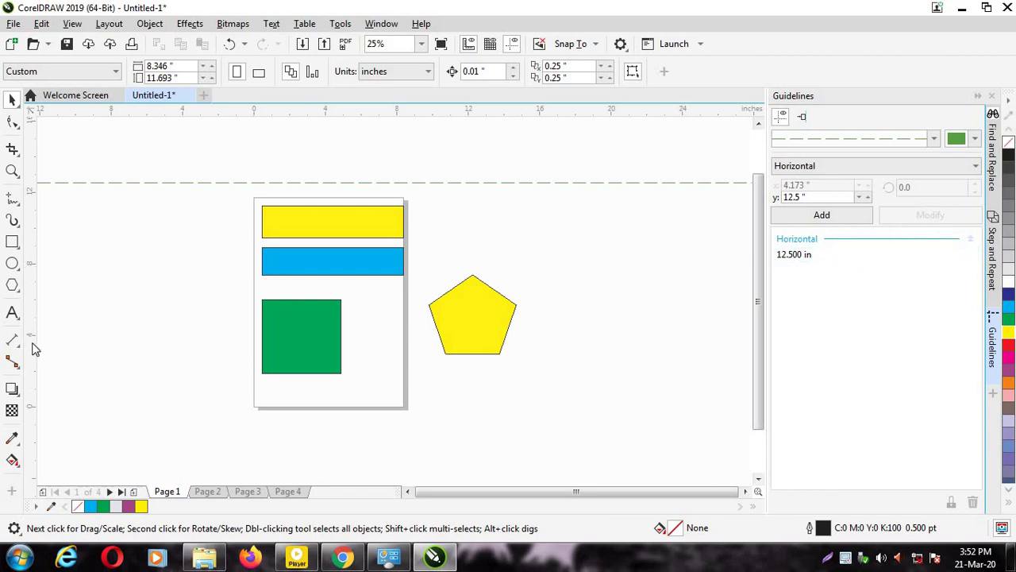
drag(30, 345, 147, 367)
click(210, 391)
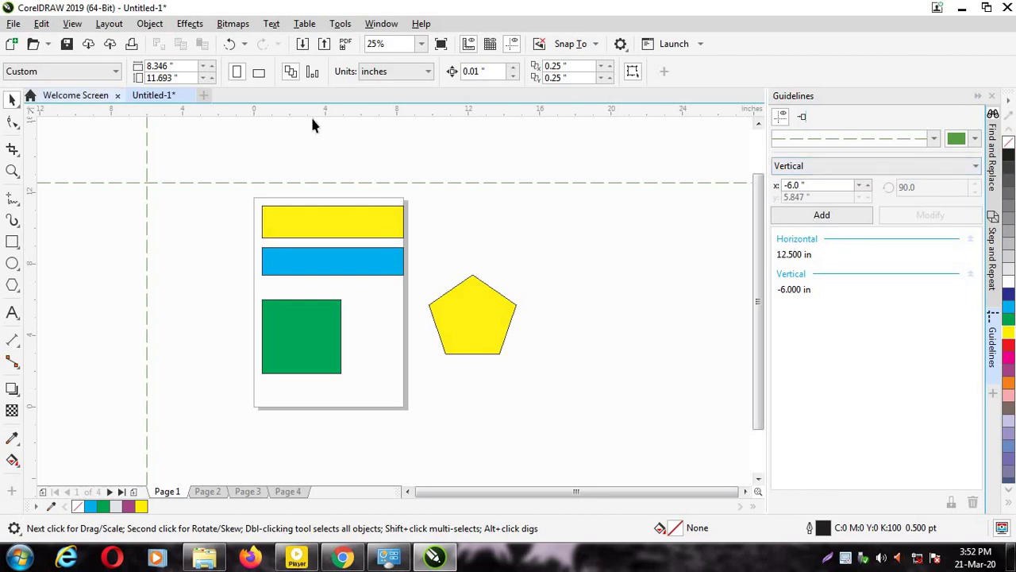
click(75, 25)
mouse_move(95, 384)
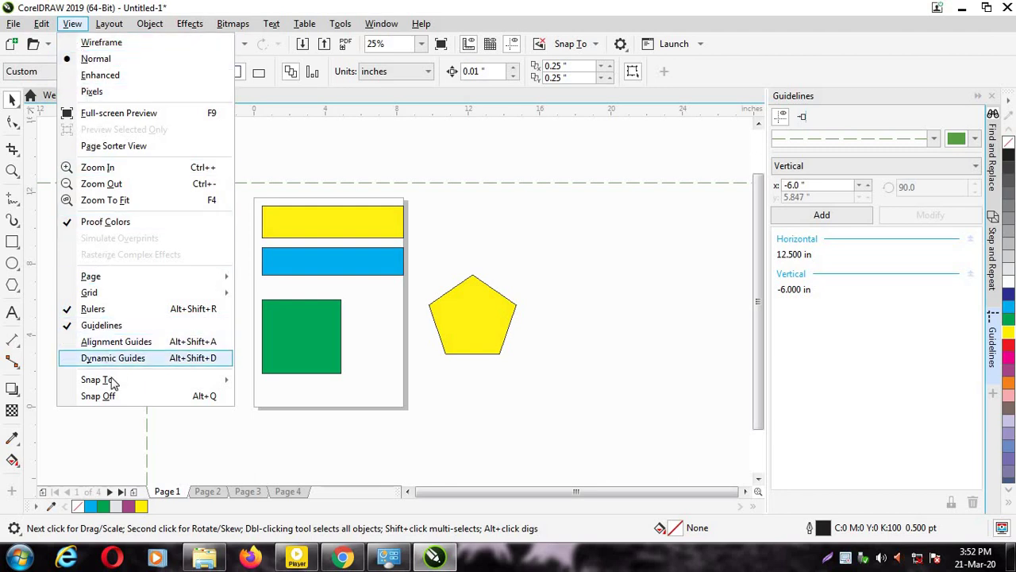
click(277, 163)
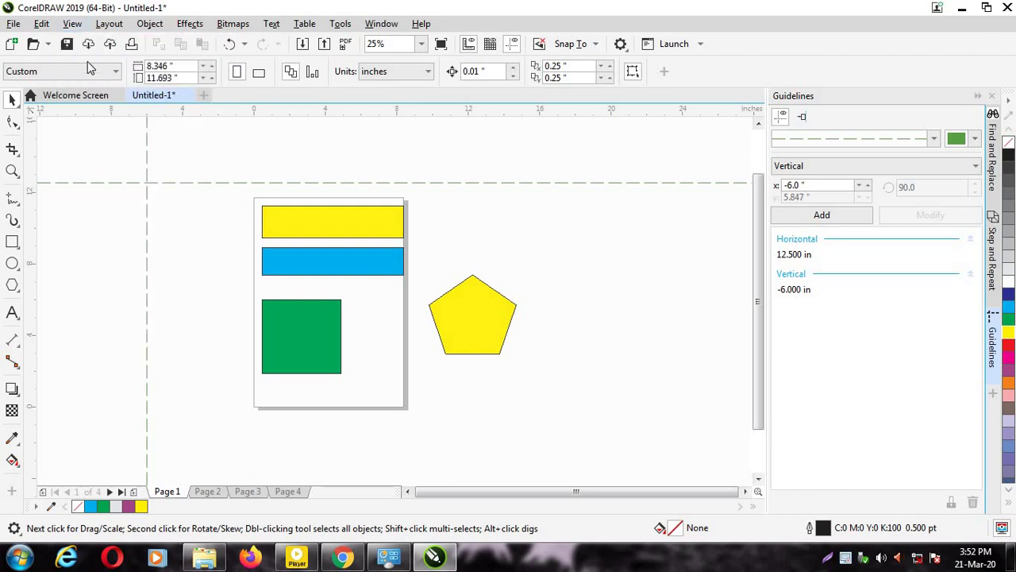